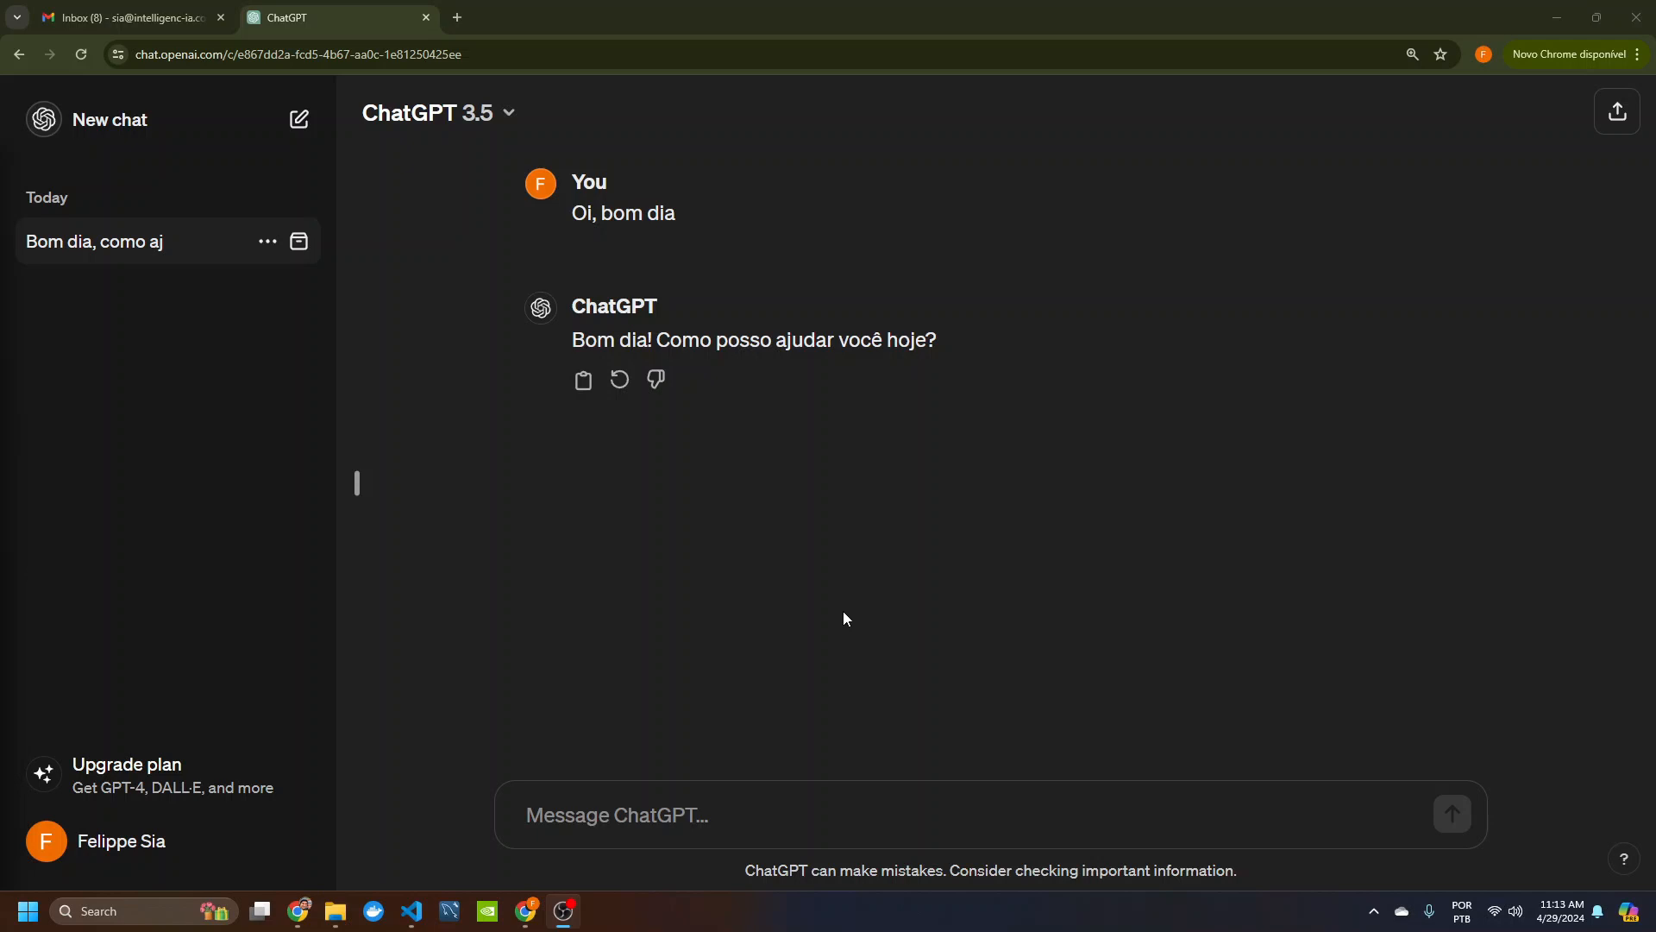
# Step: Ask in the existing conversation "Quem ganhou a copa do mundo de 34 ?" and send the message
pyautogui.click(593, 824)
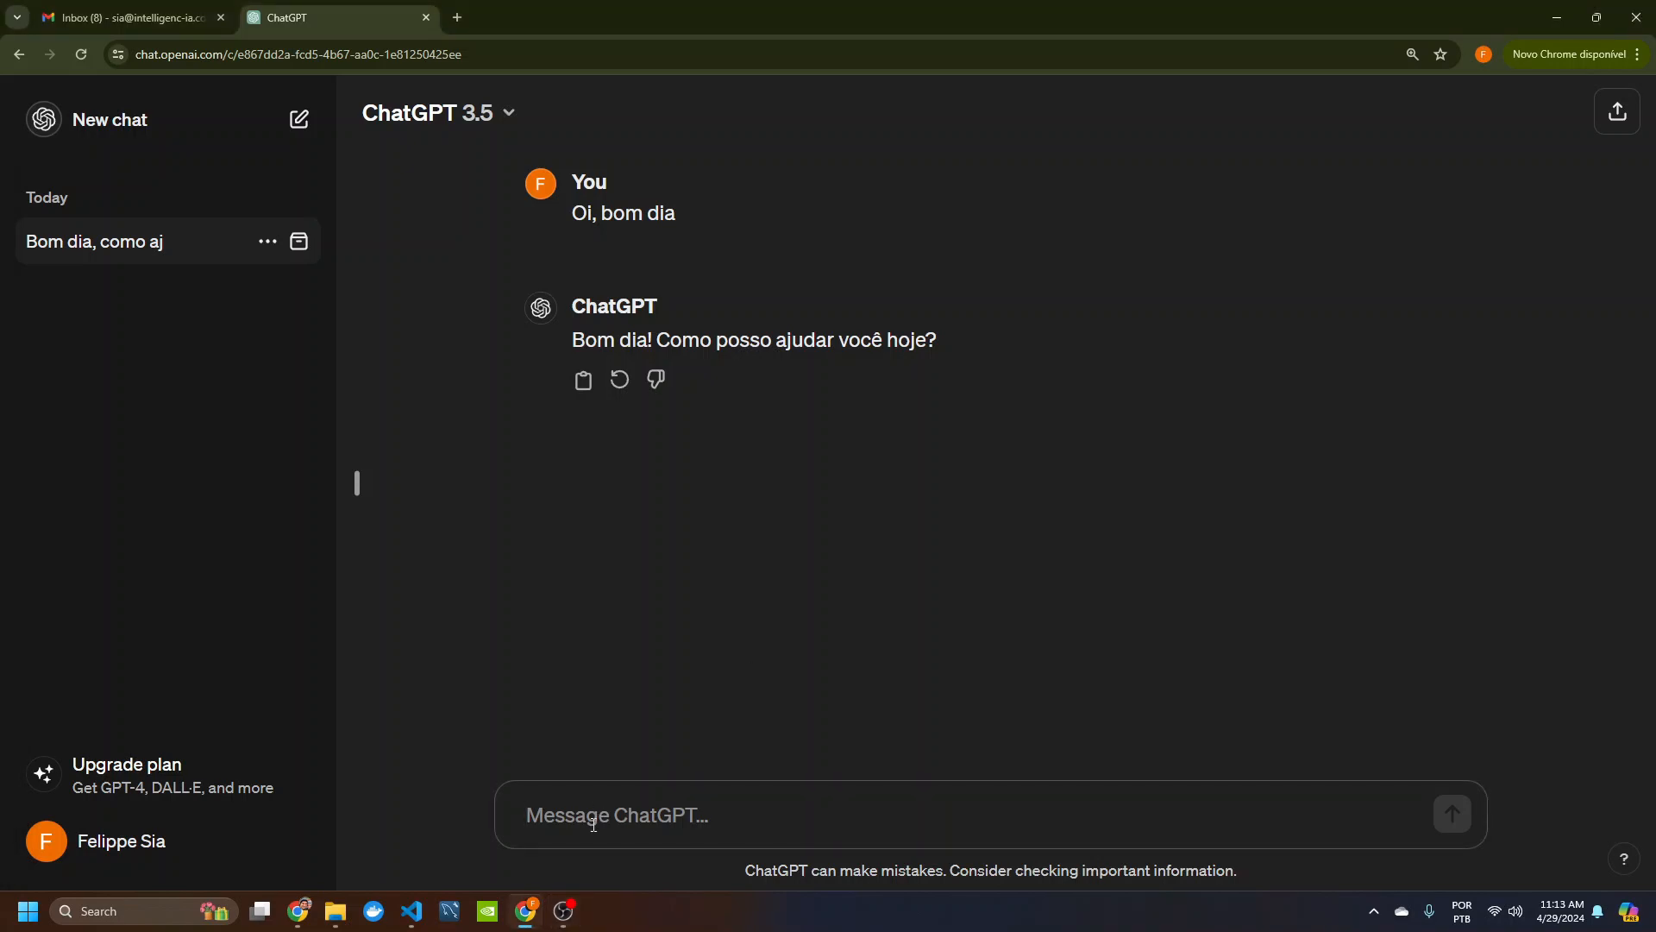
pyautogui.write('Quem gan')
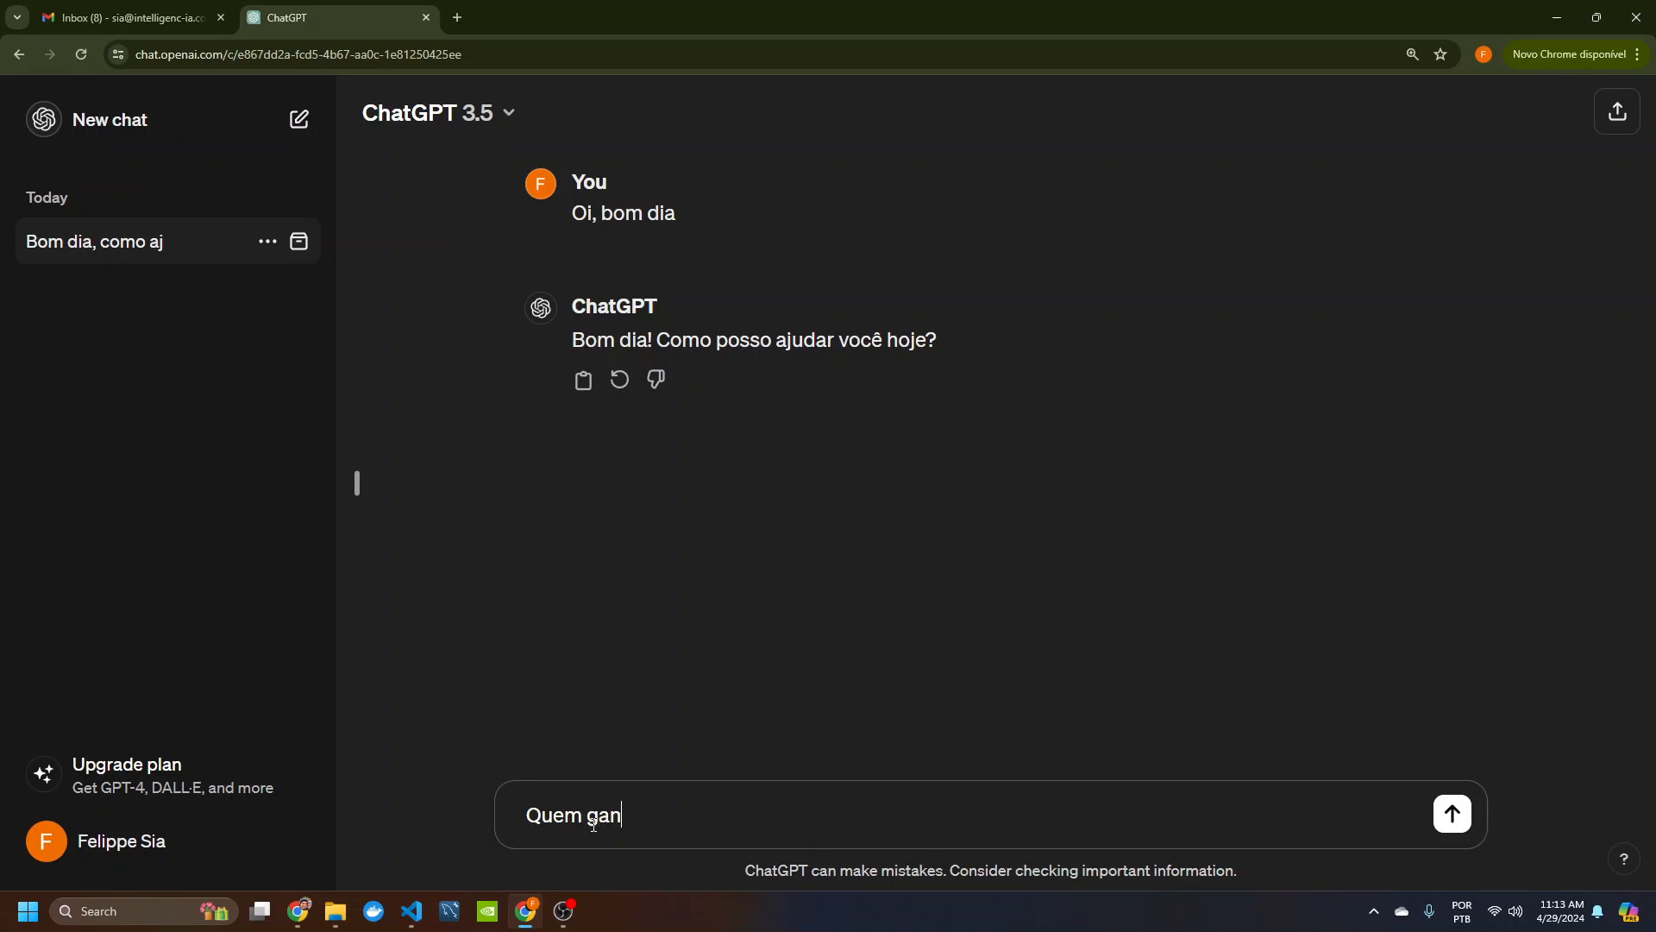
pyautogui.write('hou a copa do mundo de 34 ?')
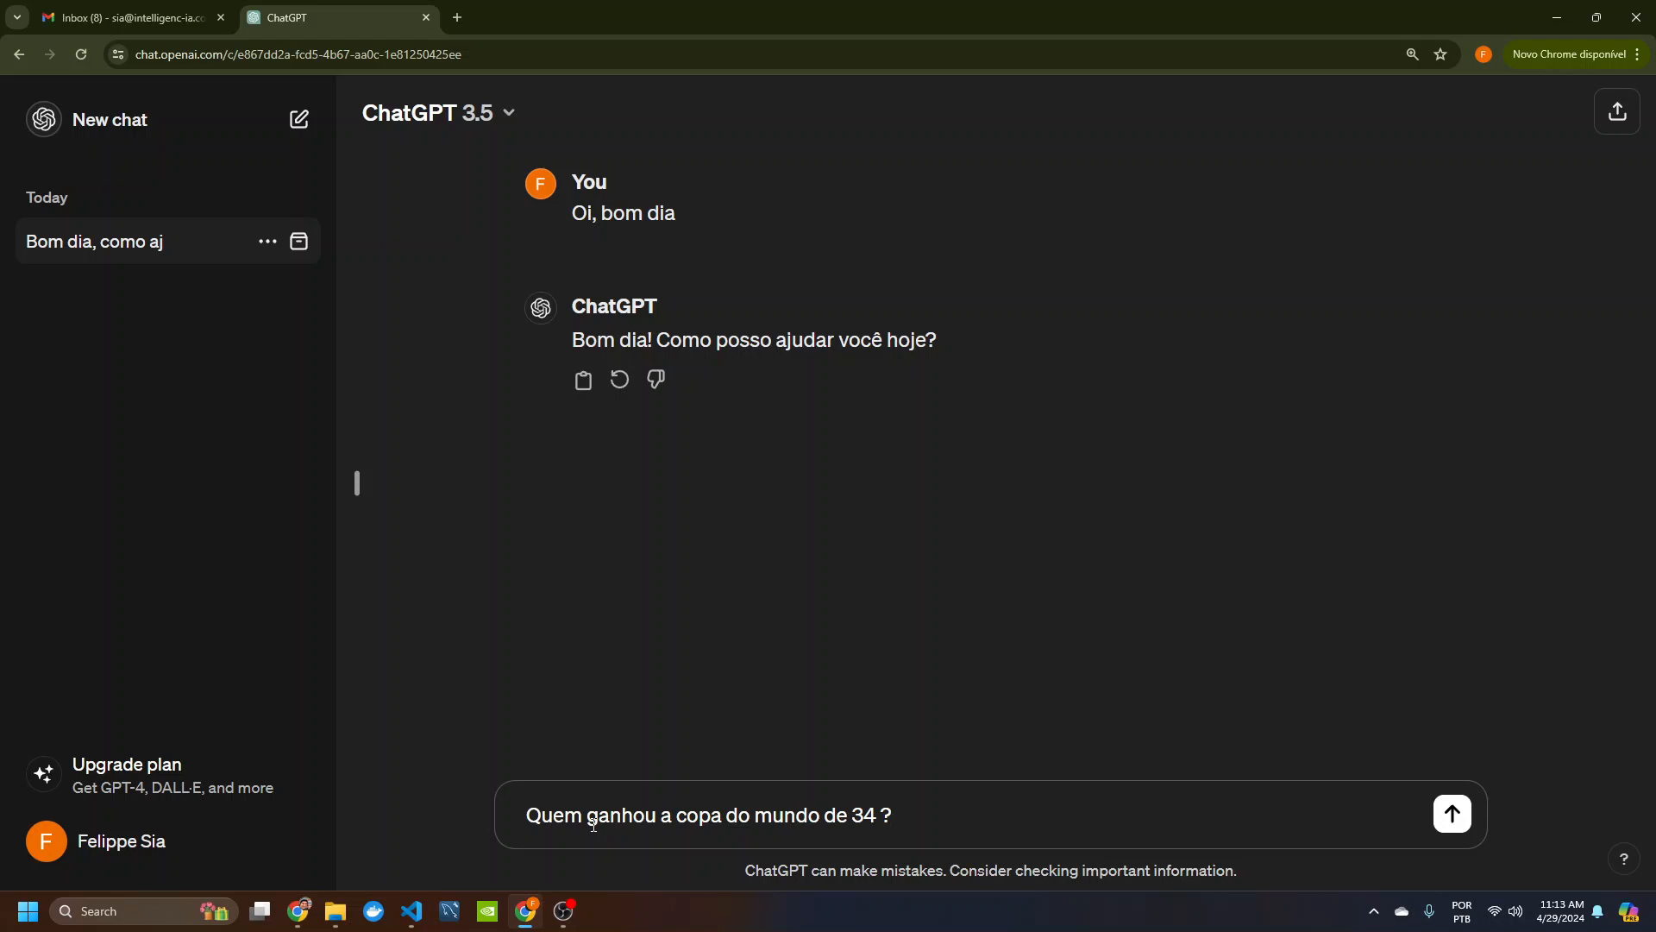
pyautogui.press('Return')
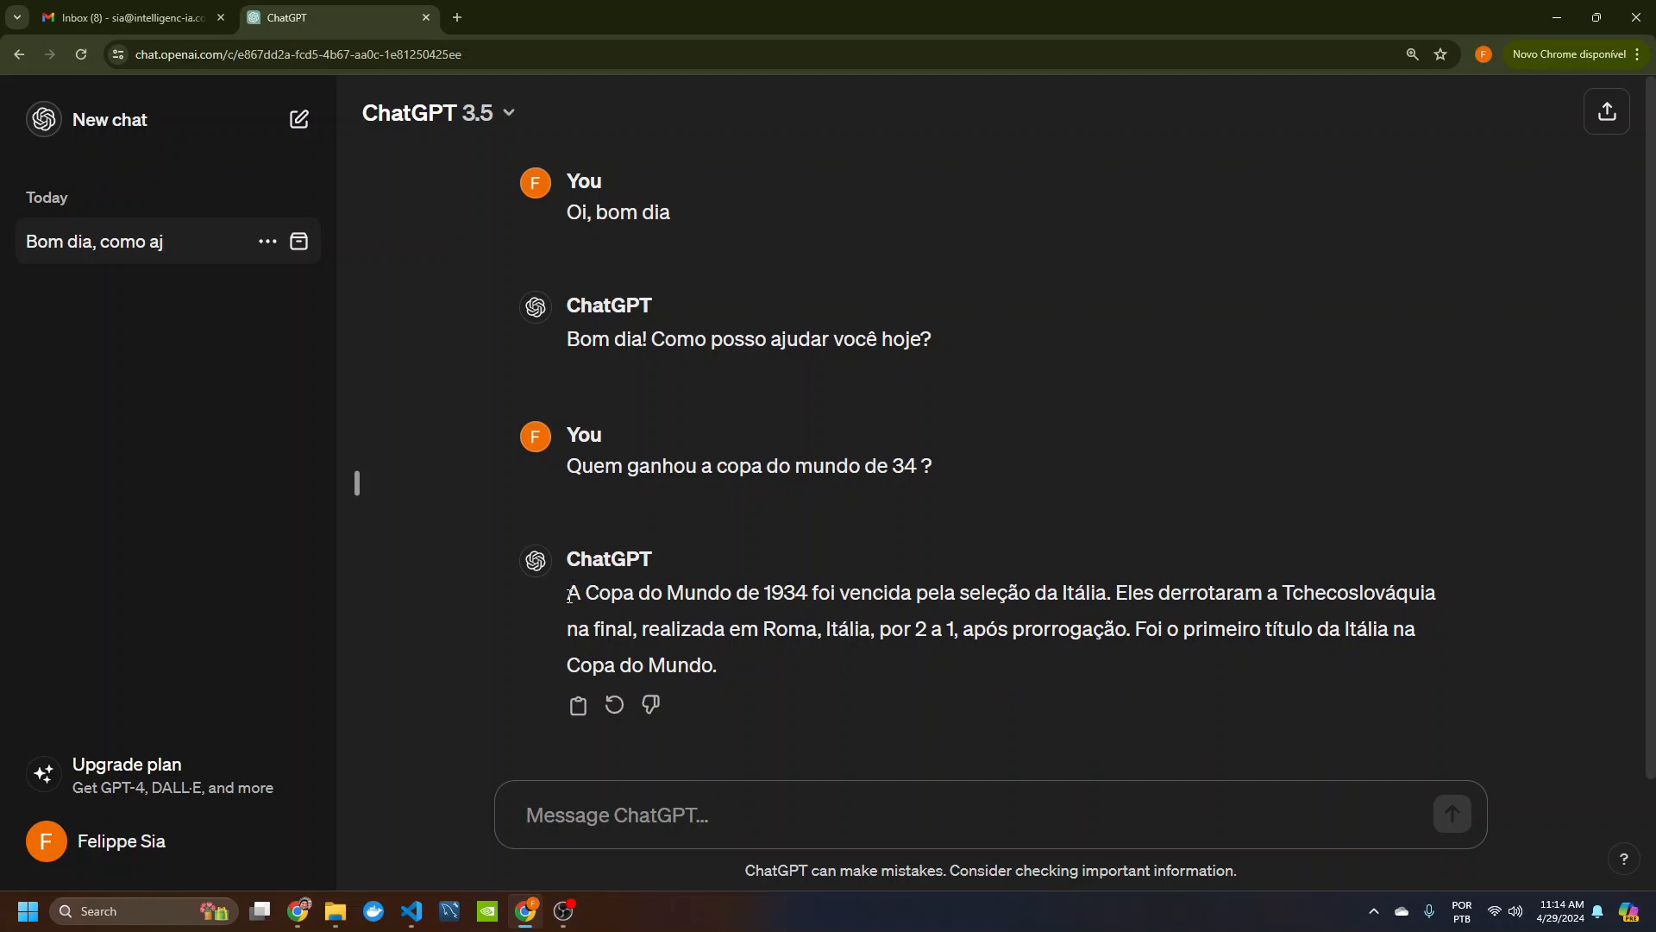
# Step: Examine the reply about the 1934 World Cup, highlighting the winning team, the opponent and the final score
pyautogui.moveTo(570, 593)
pyautogui.mouseDown()
pyautogui.moveTo(758, 654)
pyautogui.moveTo(635, 597)
pyautogui.moveTo(565, 595)
pyautogui.mouseUp()
pyautogui.click(674, 487)
pyautogui.moveTo(707, 593); pyautogui.dragTo(1115, 595)
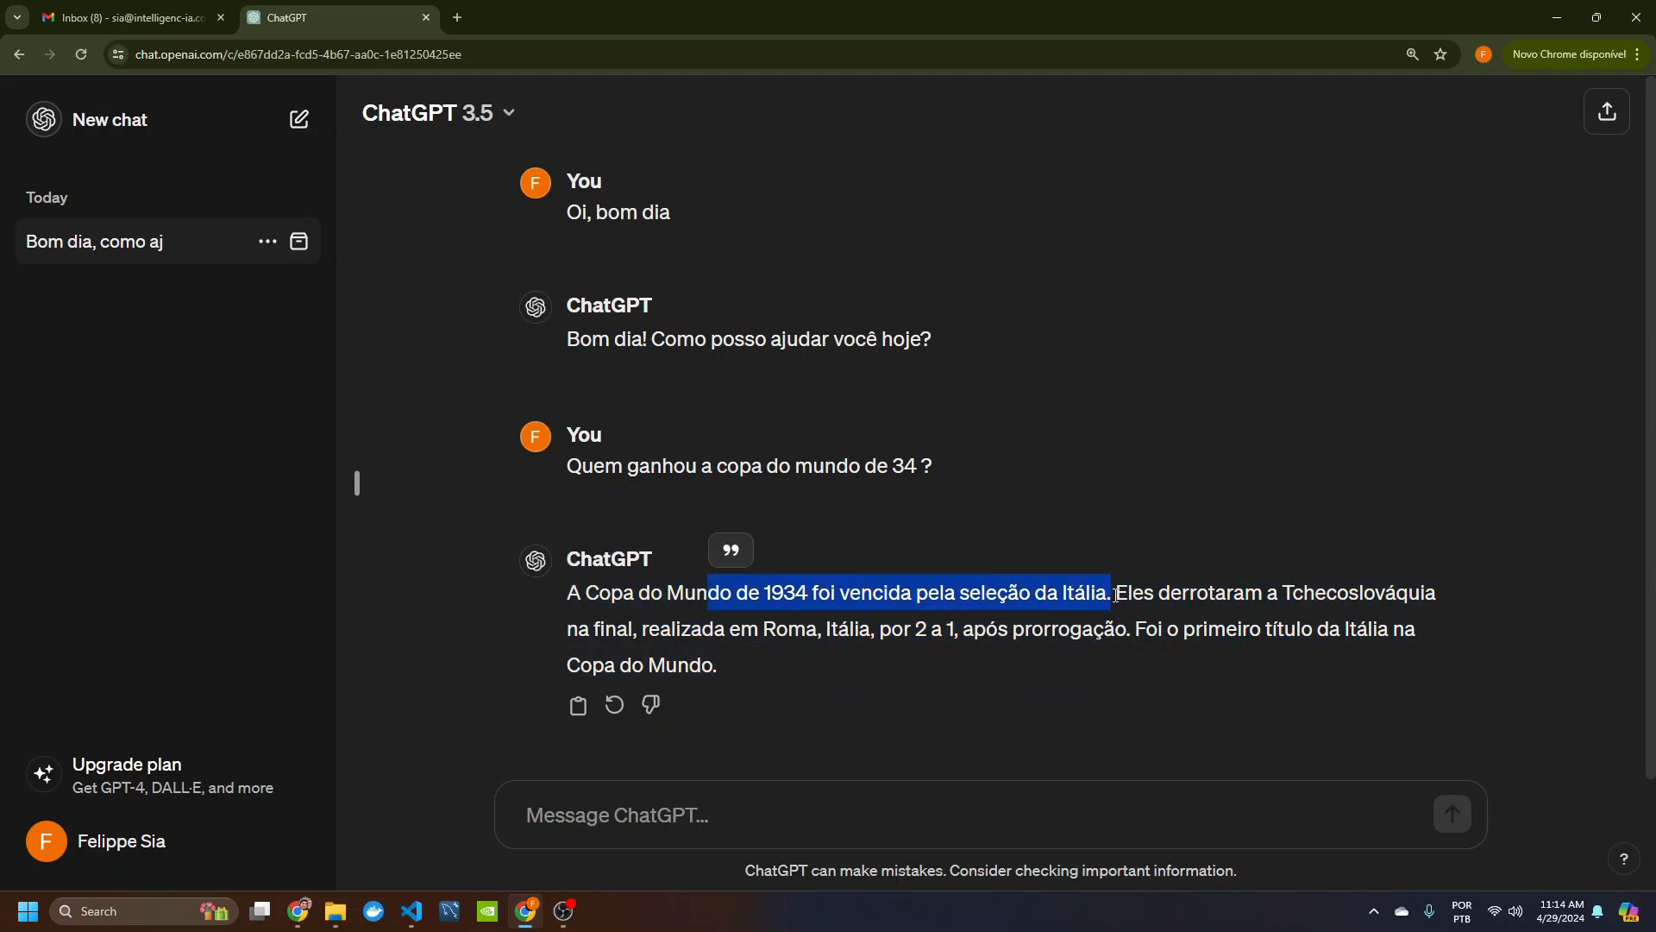
pyautogui.click(1235, 599)
pyautogui.doubleClick(1359, 596)
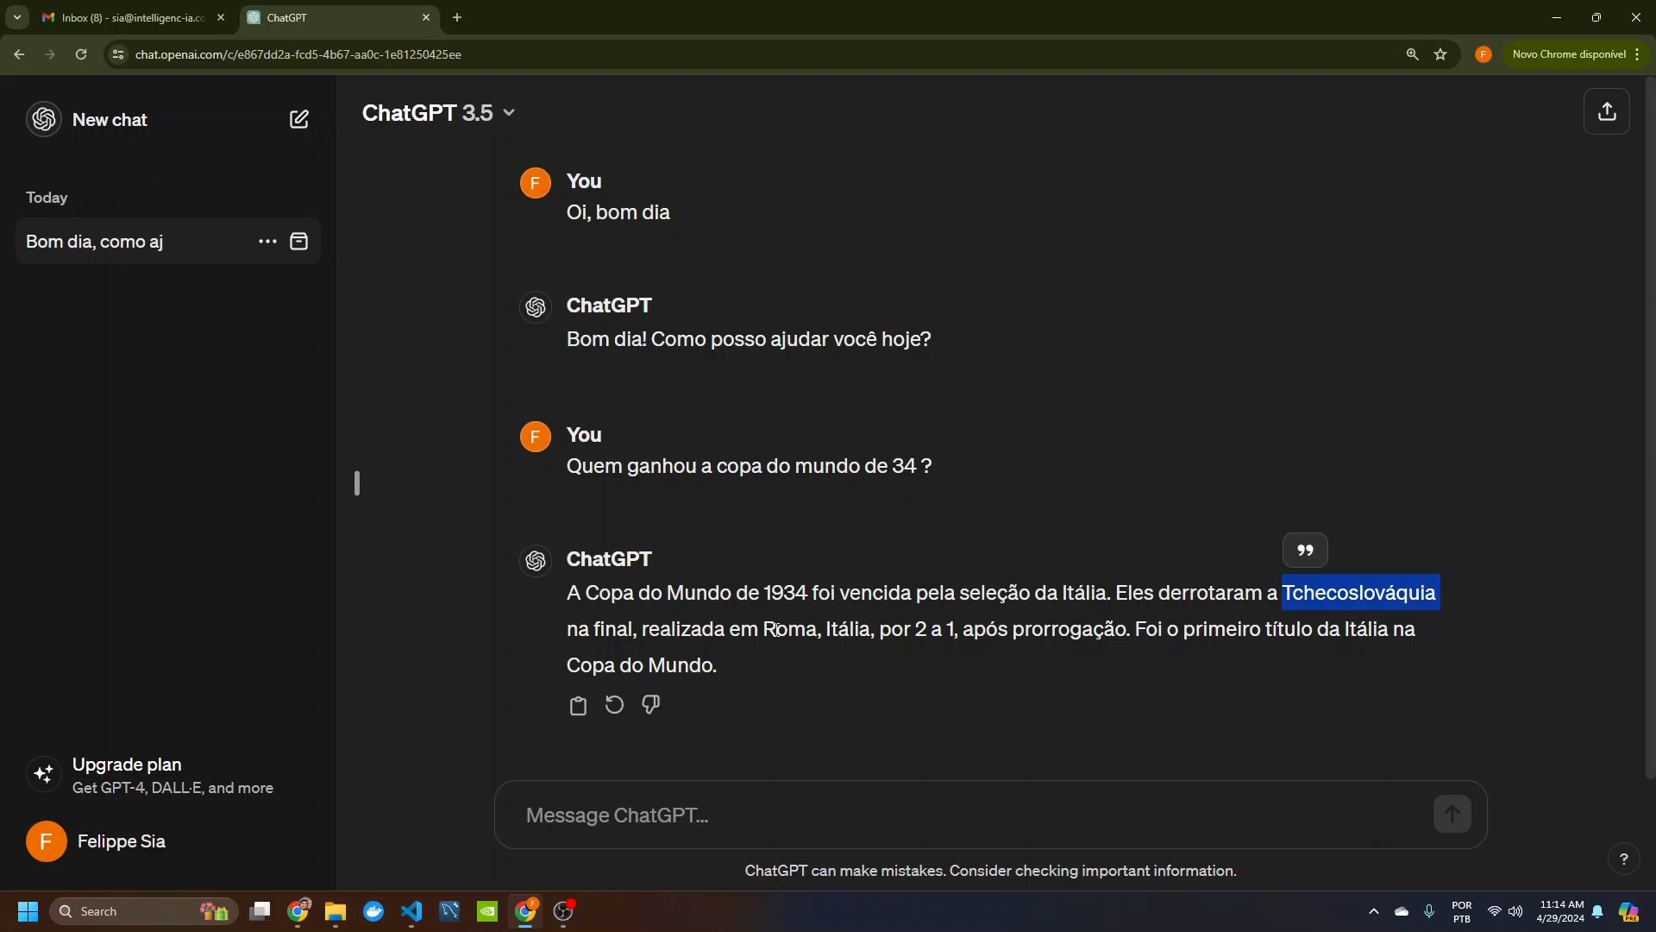
pyautogui.click(945, 627)
pyautogui.moveTo(839, 629); pyautogui.dragTo(974, 629)
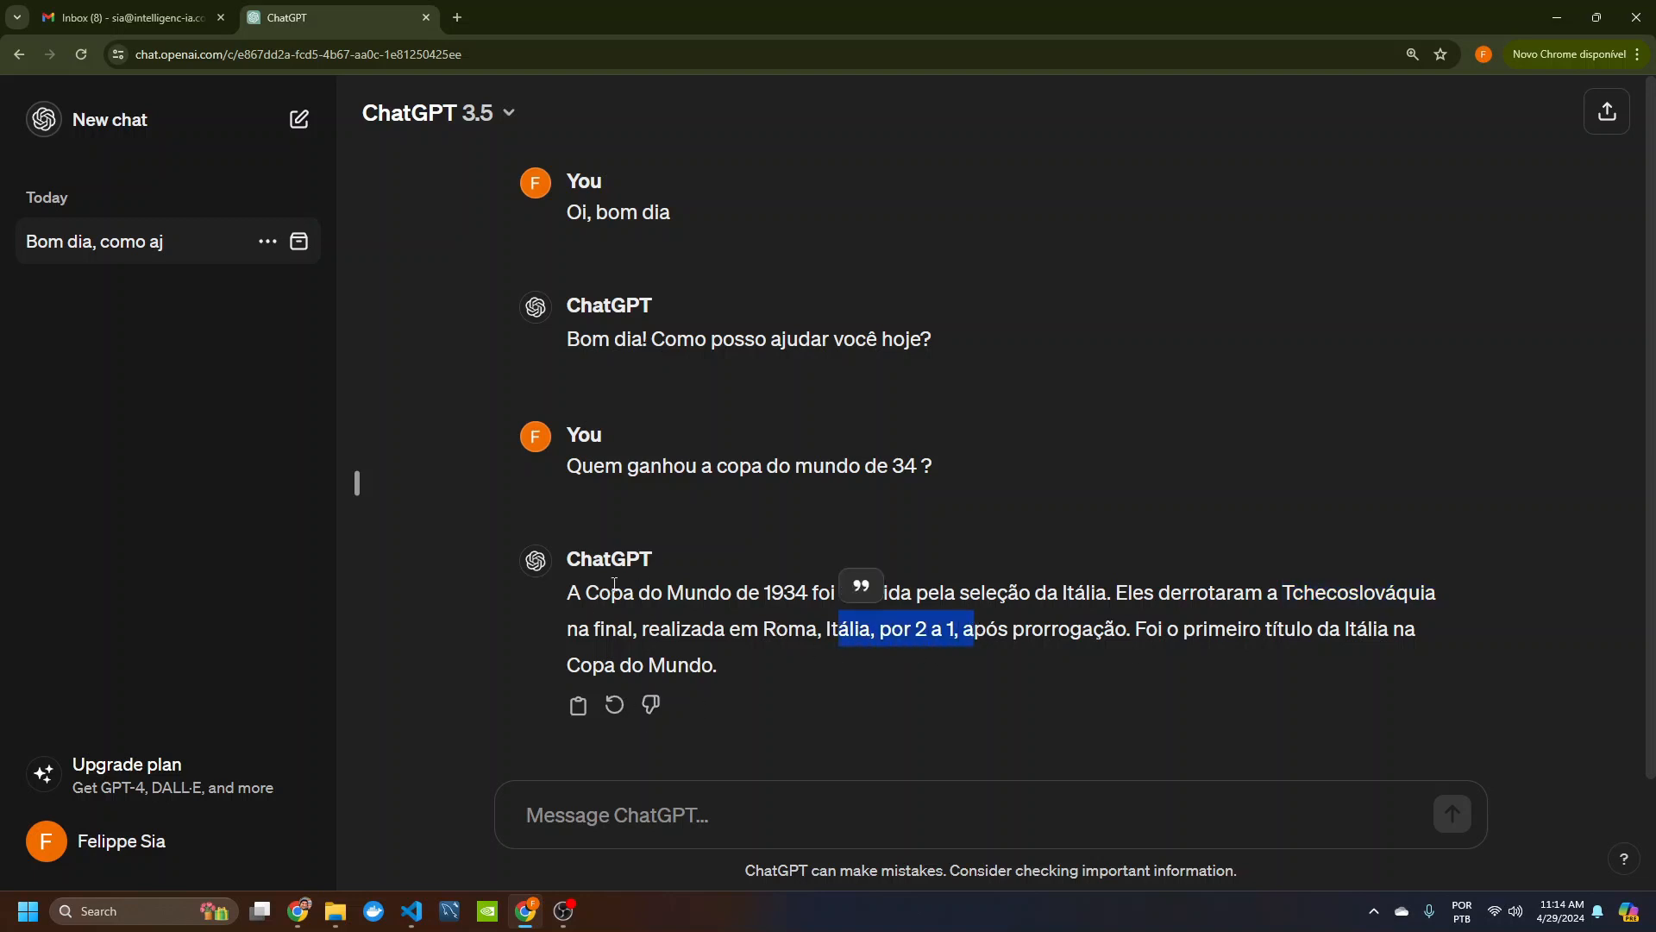
# Step: Send the follow-up question "Quem foi o artilheiro da copa de 58 ?" in the same conversation
pyautogui.click(656, 818)
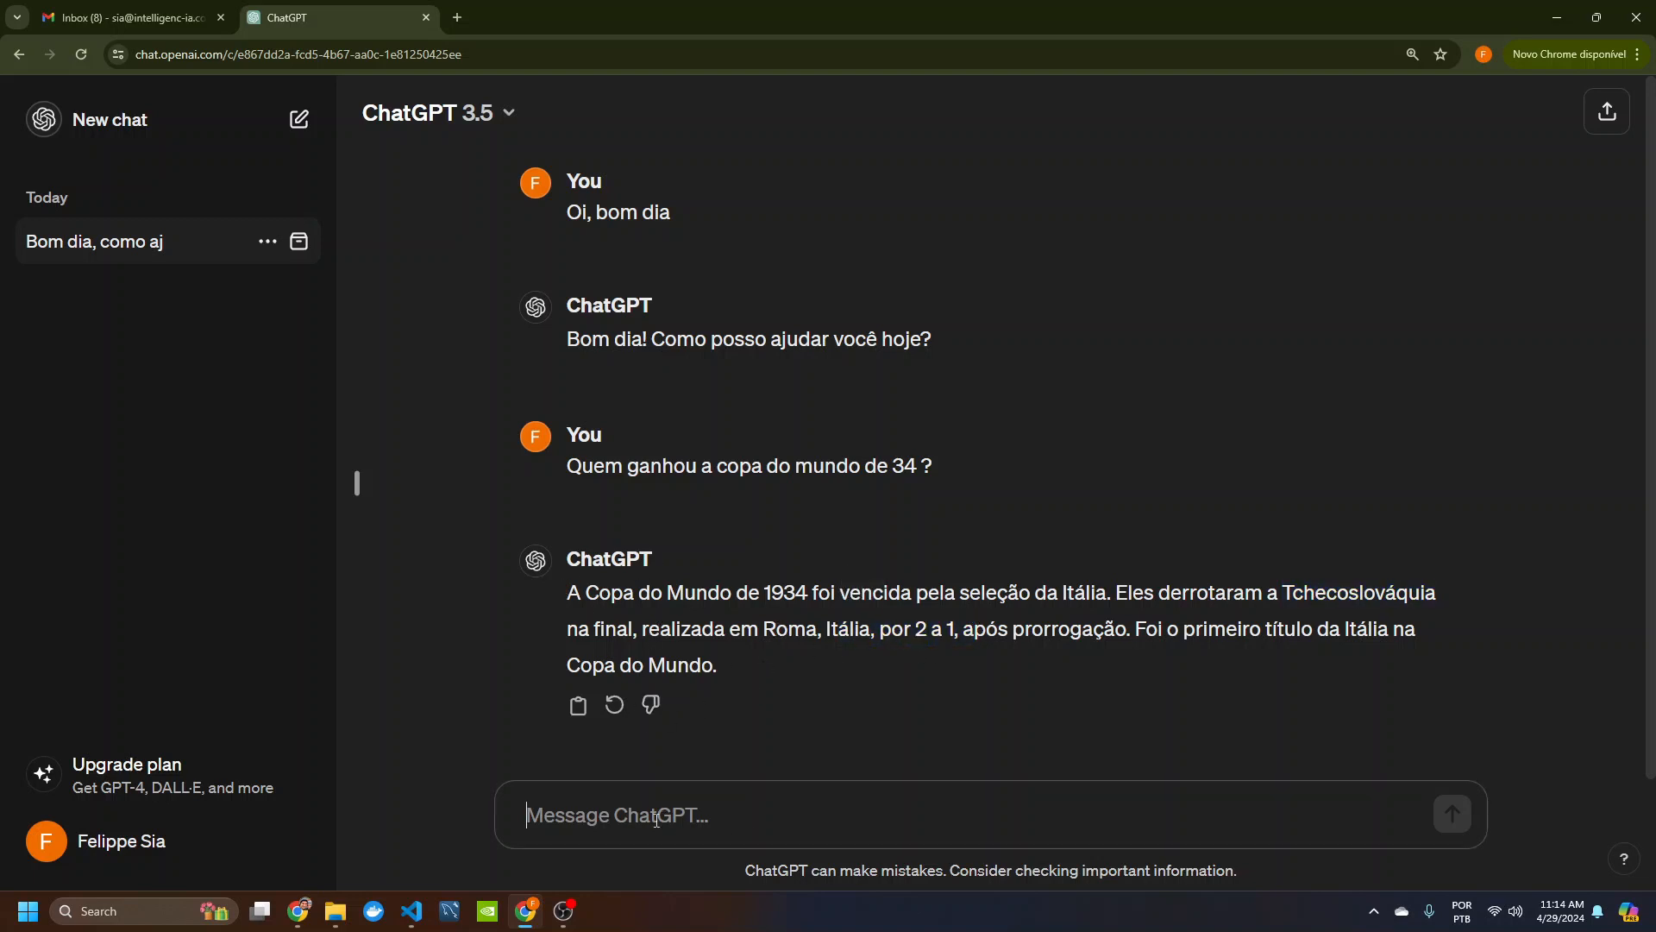
pyautogui.write('Quem foi ')
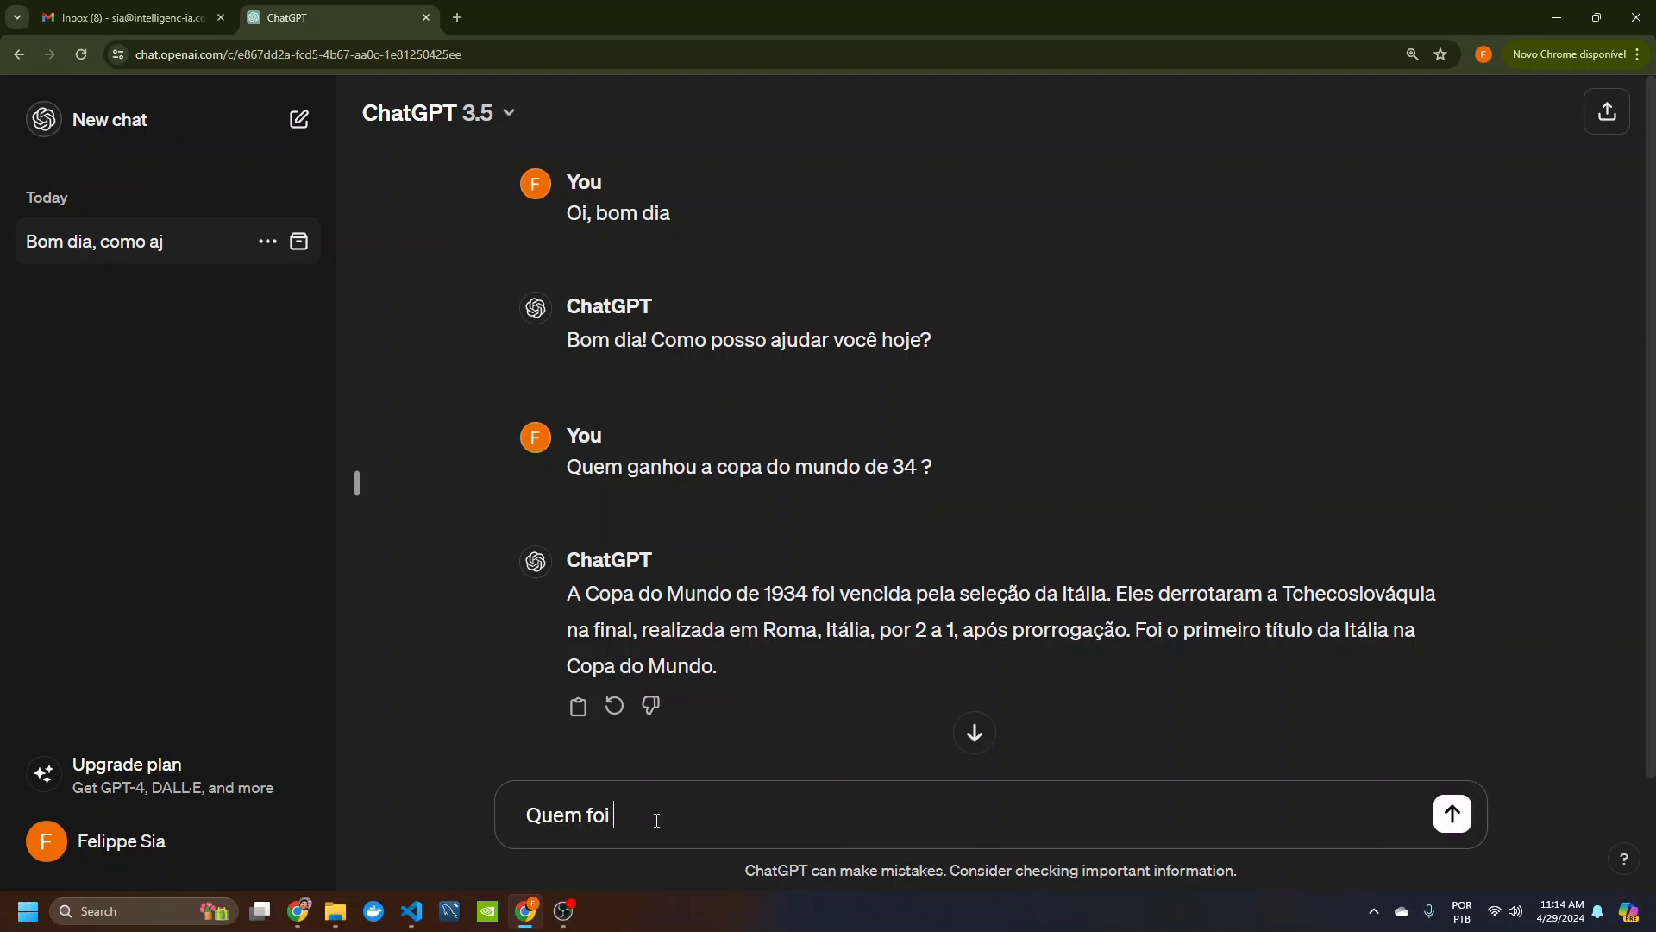
pyautogui.write('o artilheiro da copa de 58 ?')
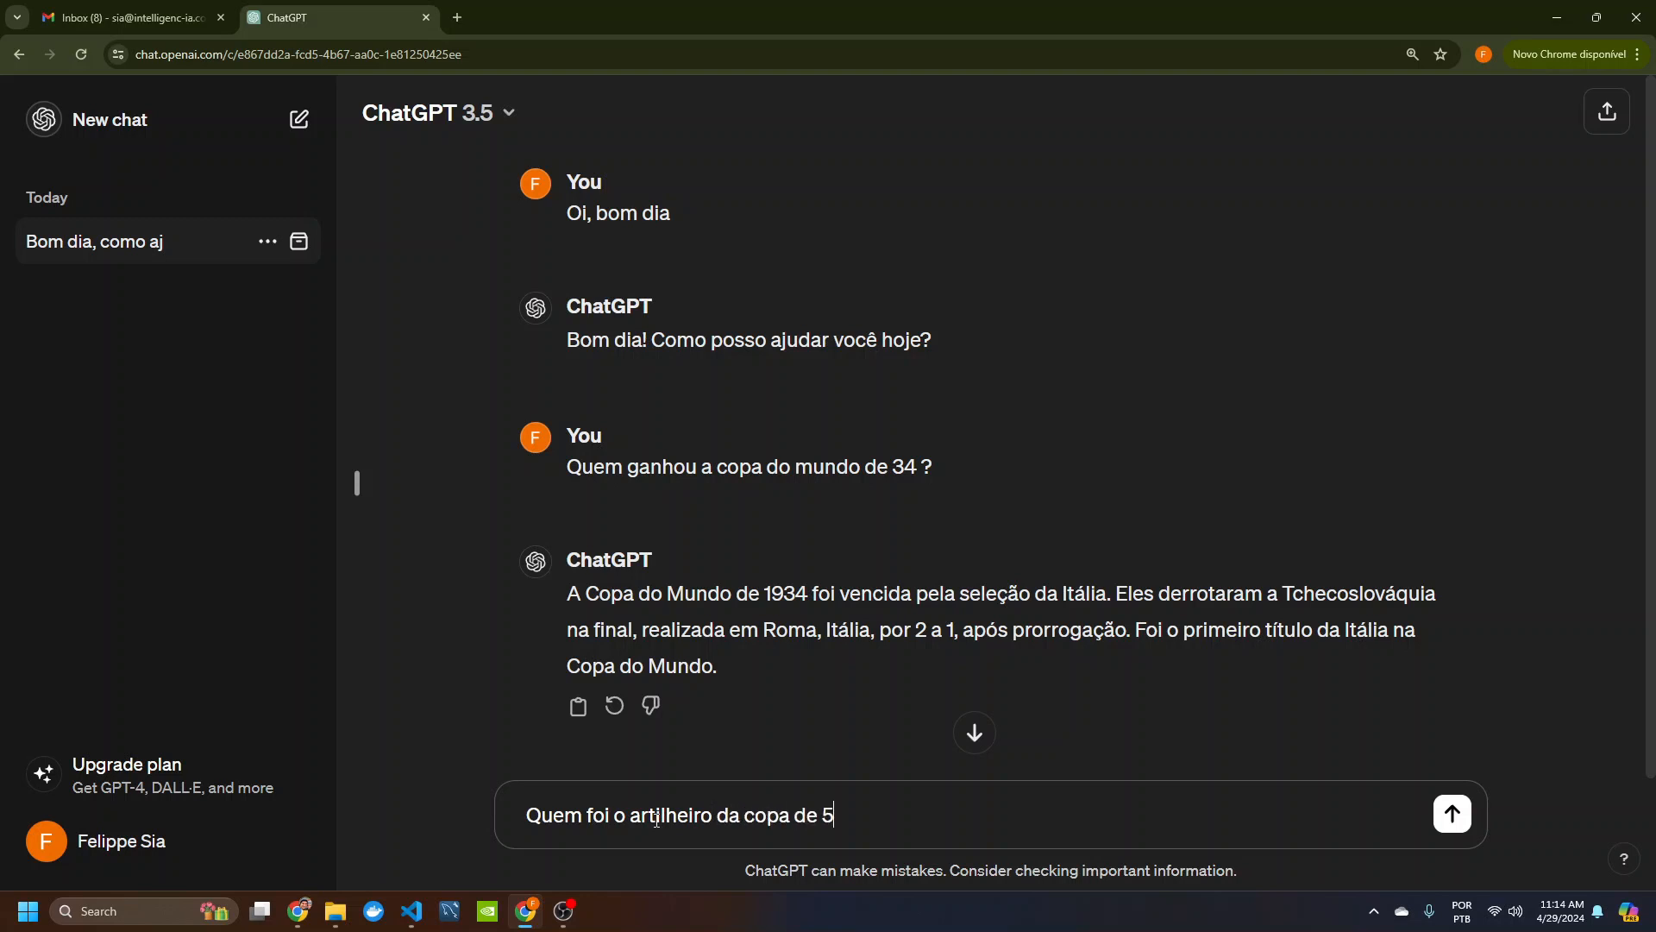
pyautogui.press('Return')
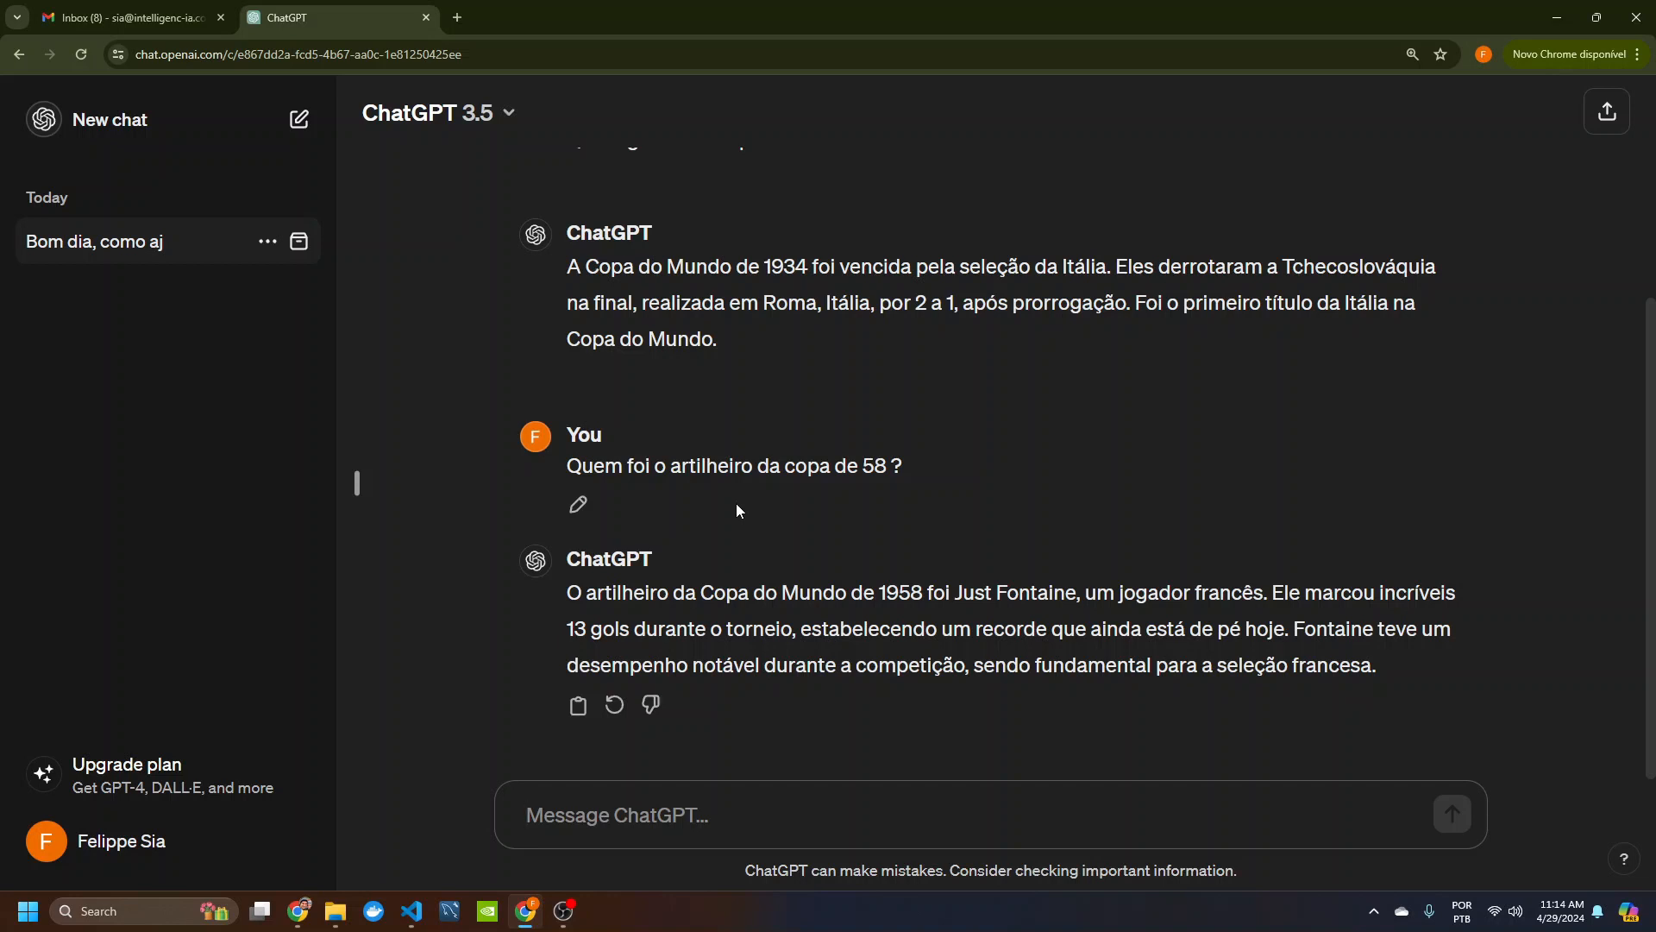
# Step: Review both World Cup questions and their replies in the conversation, highlighting the question about the 1958 top scorer
pyautogui.scroll(2, 754, 524)
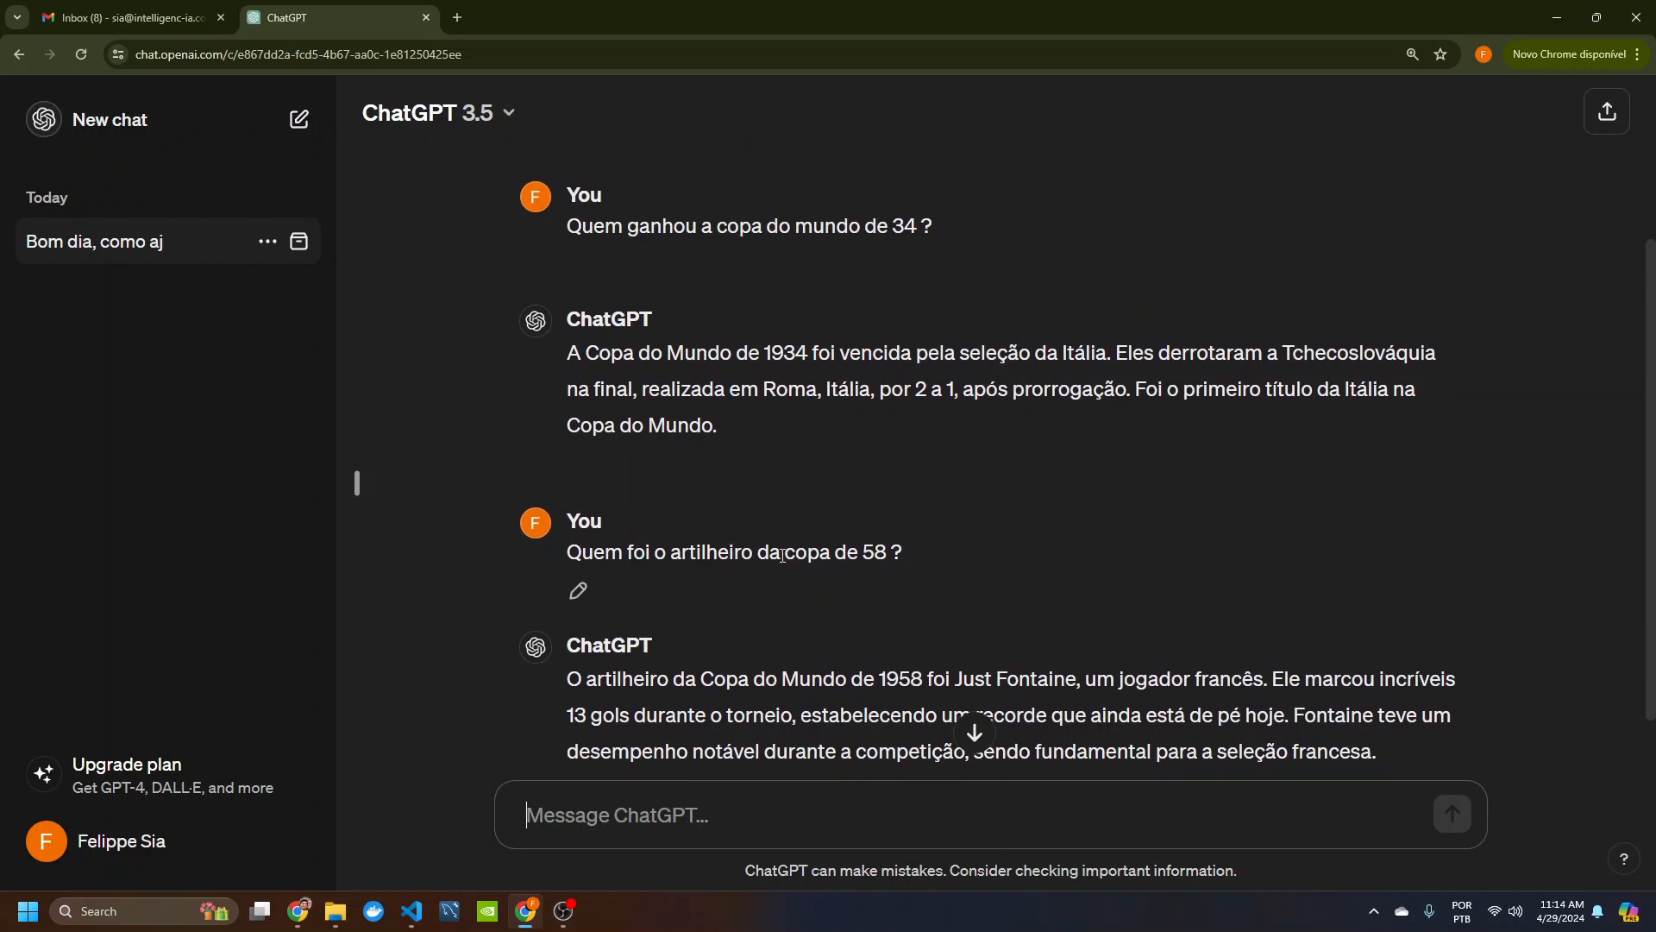
pyautogui.scroll(-1, 820, 582)
pyautogui.scroll(-1, 819, 583)
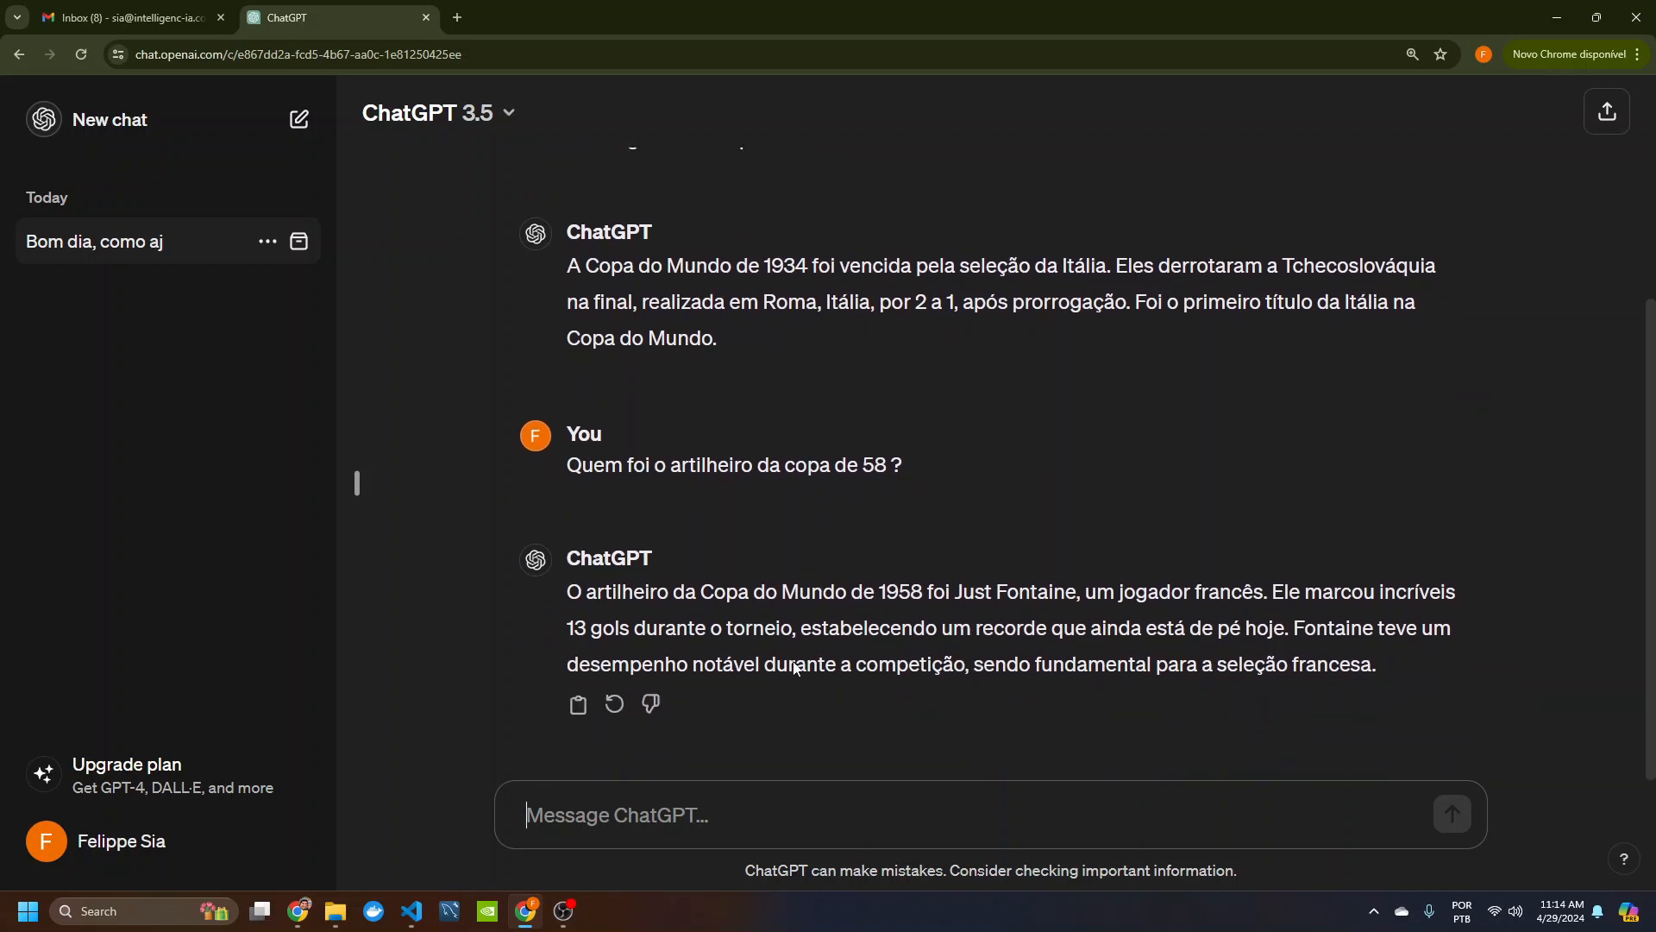
pyautogui.moveTo(574, 480)
pyautogui.moveTo(570, 466); pyautogui.dragTo(923, 467)
pyautogui.click(914, 482)
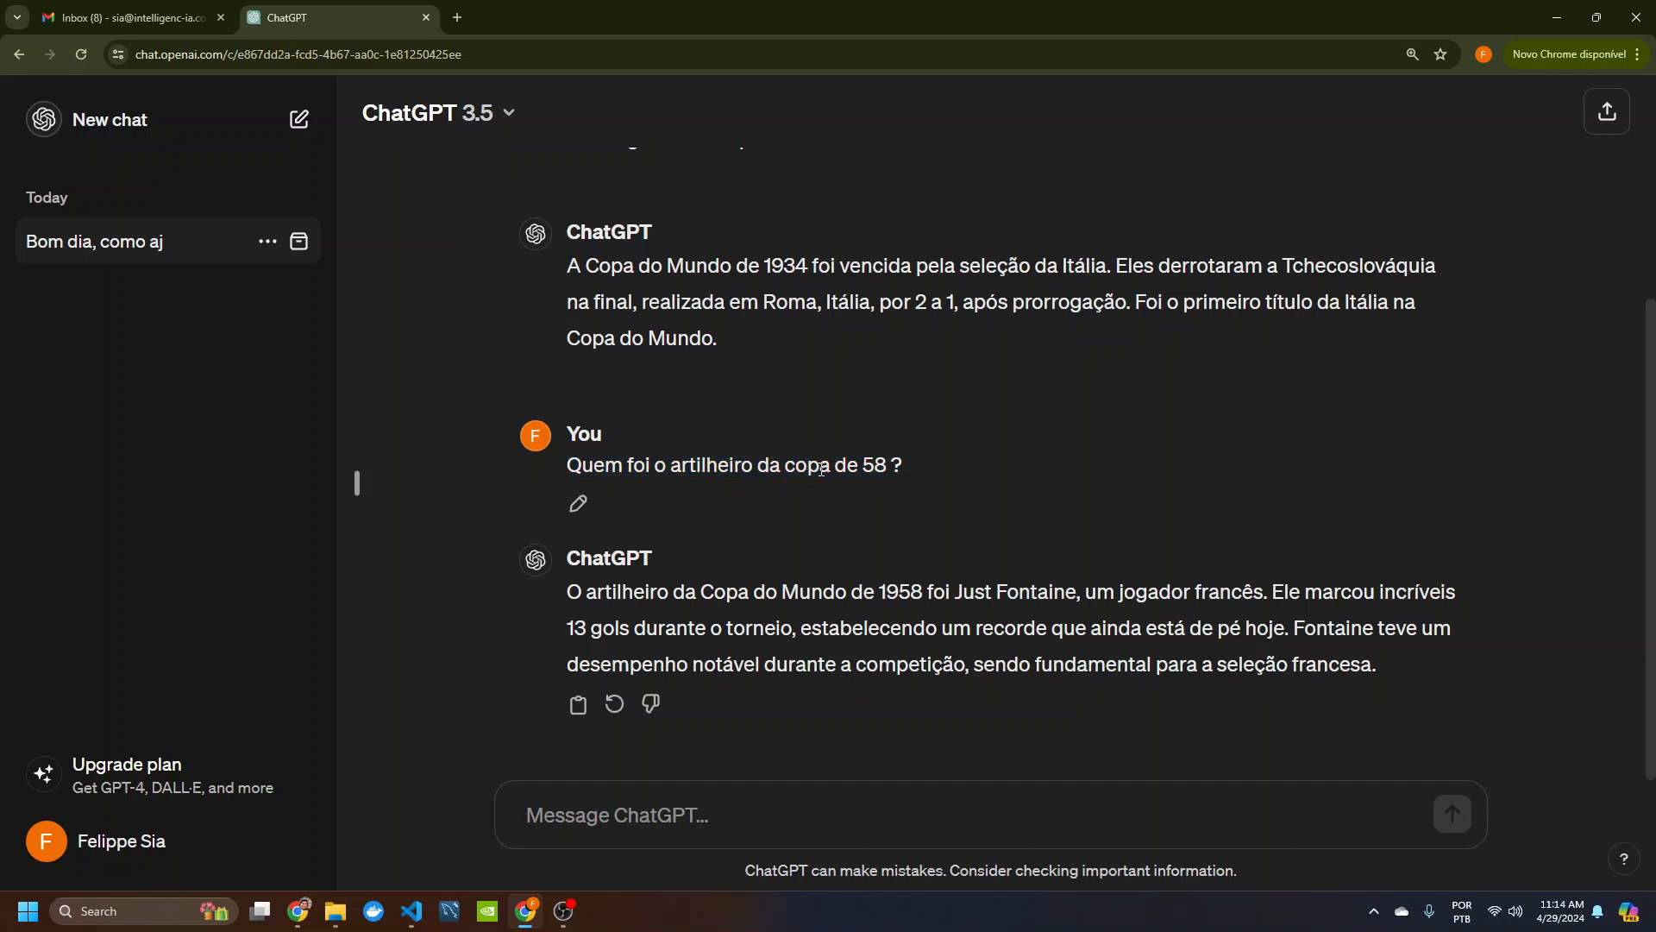
pyautogui.scroll(4, 937, 524)
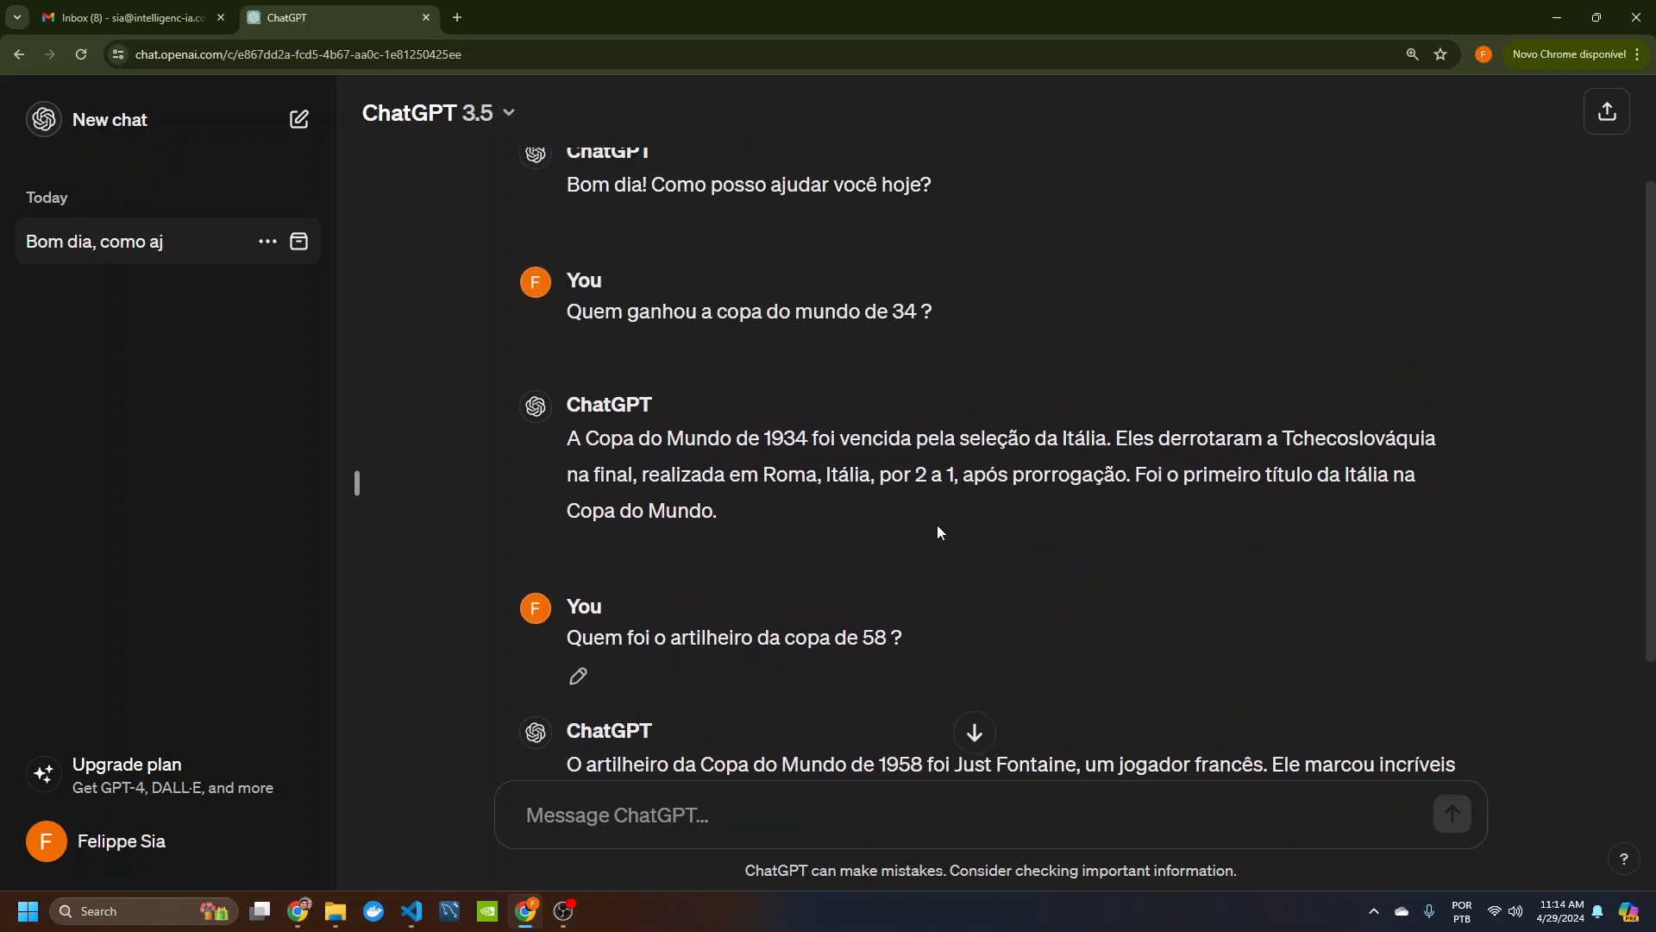
pyautogui.scroll(-4, 950, 542)
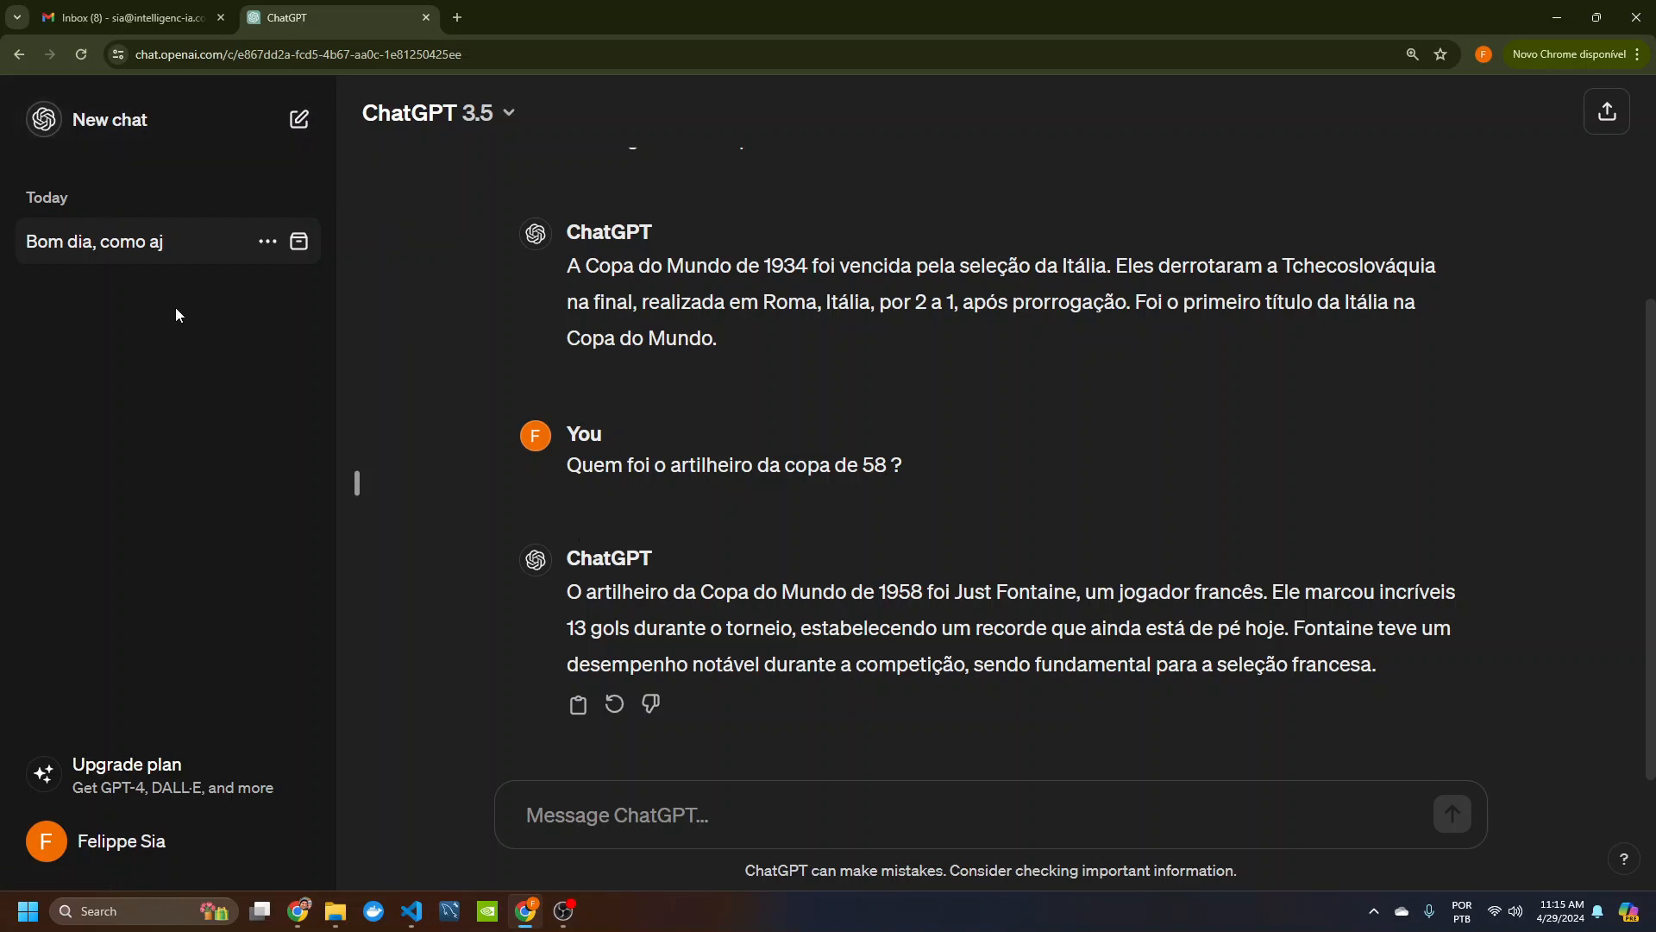
# Step: Start a new chat and examine the disclaimer about mistakes and checking important information, highlighting its text
pyautogui.click(117, 138)
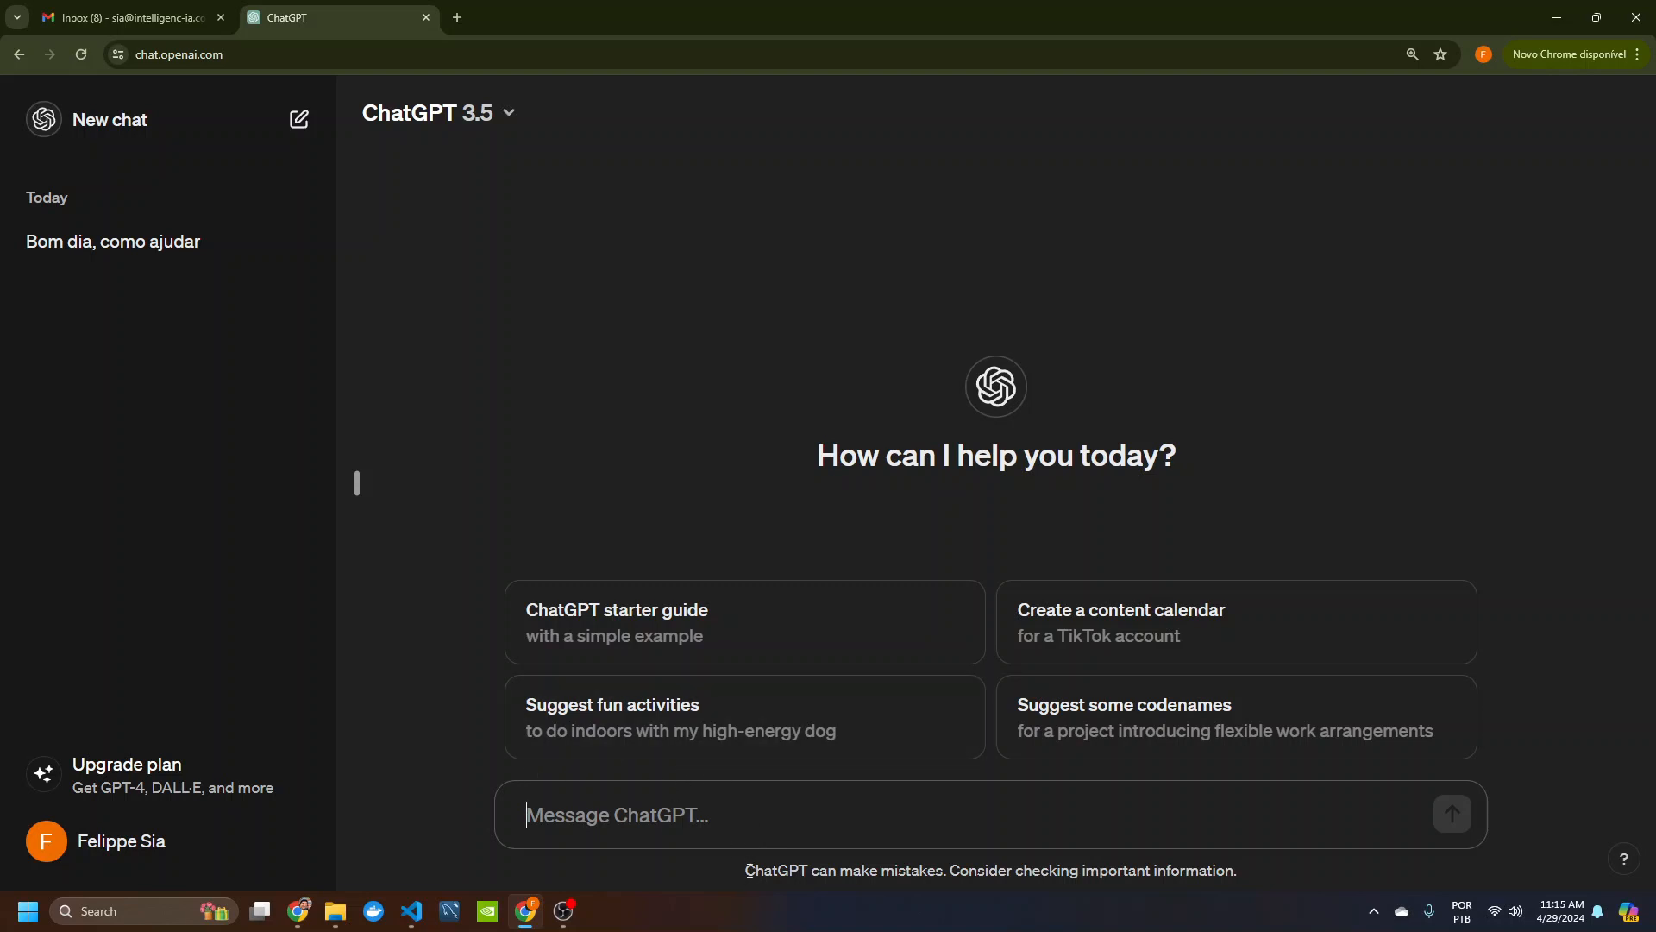
pyautogui.click(748, 870)
pyautogui.moveTo(748, 870); pyautogui.dragTo(1249, 870)
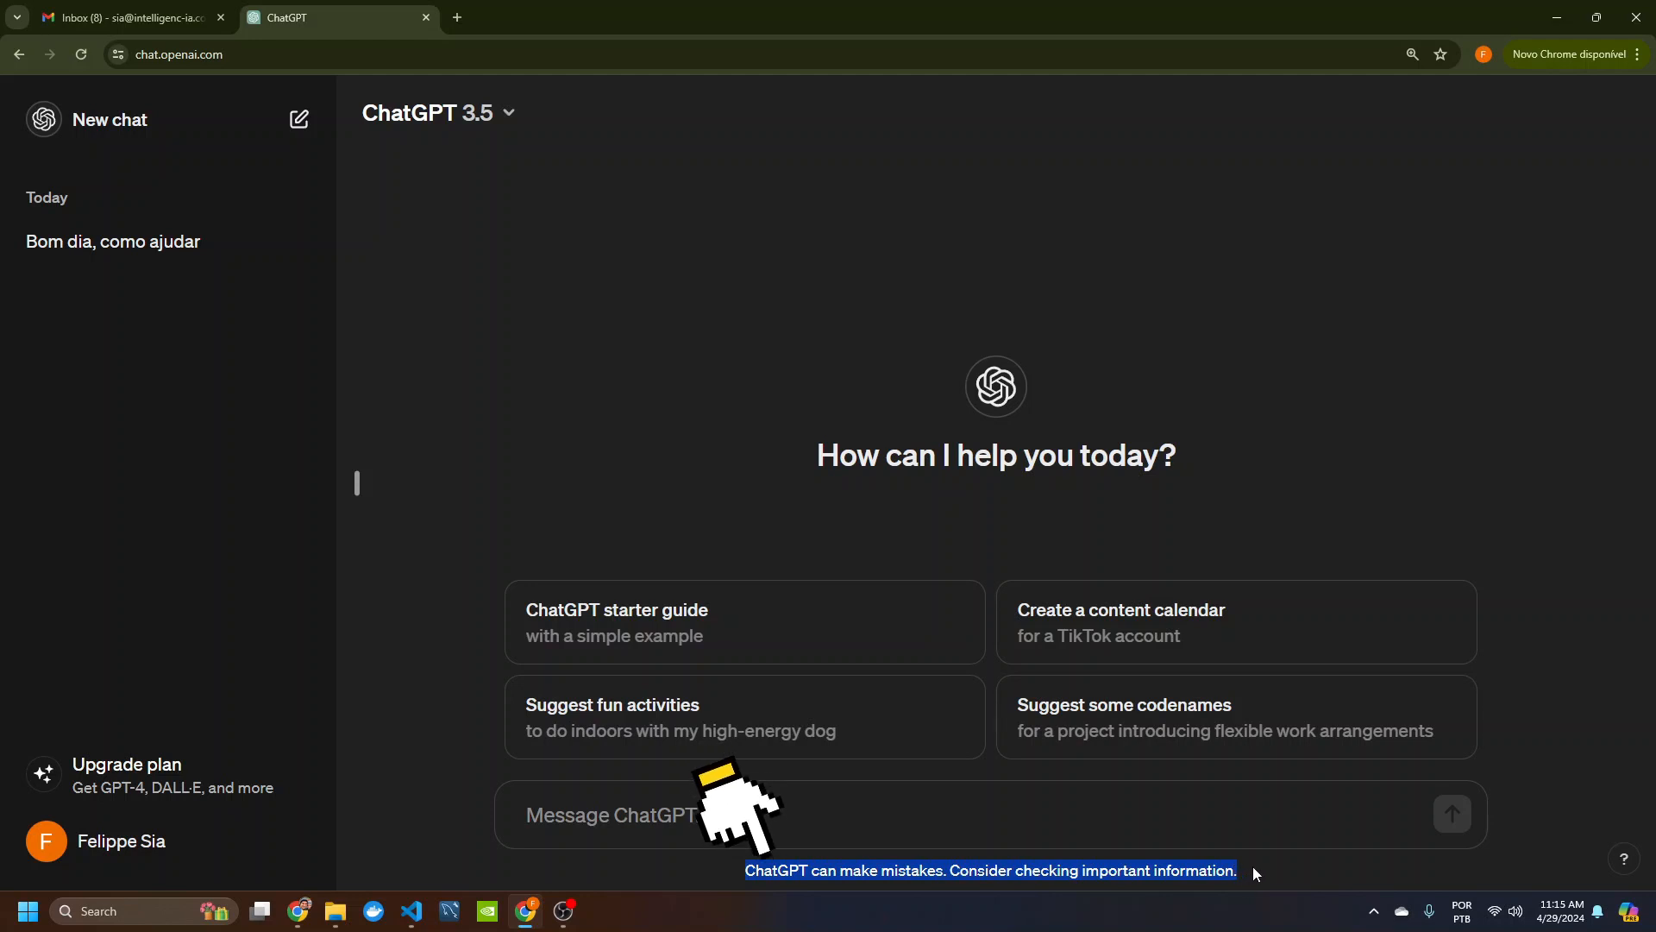
pyautogui.click(1258, 863)
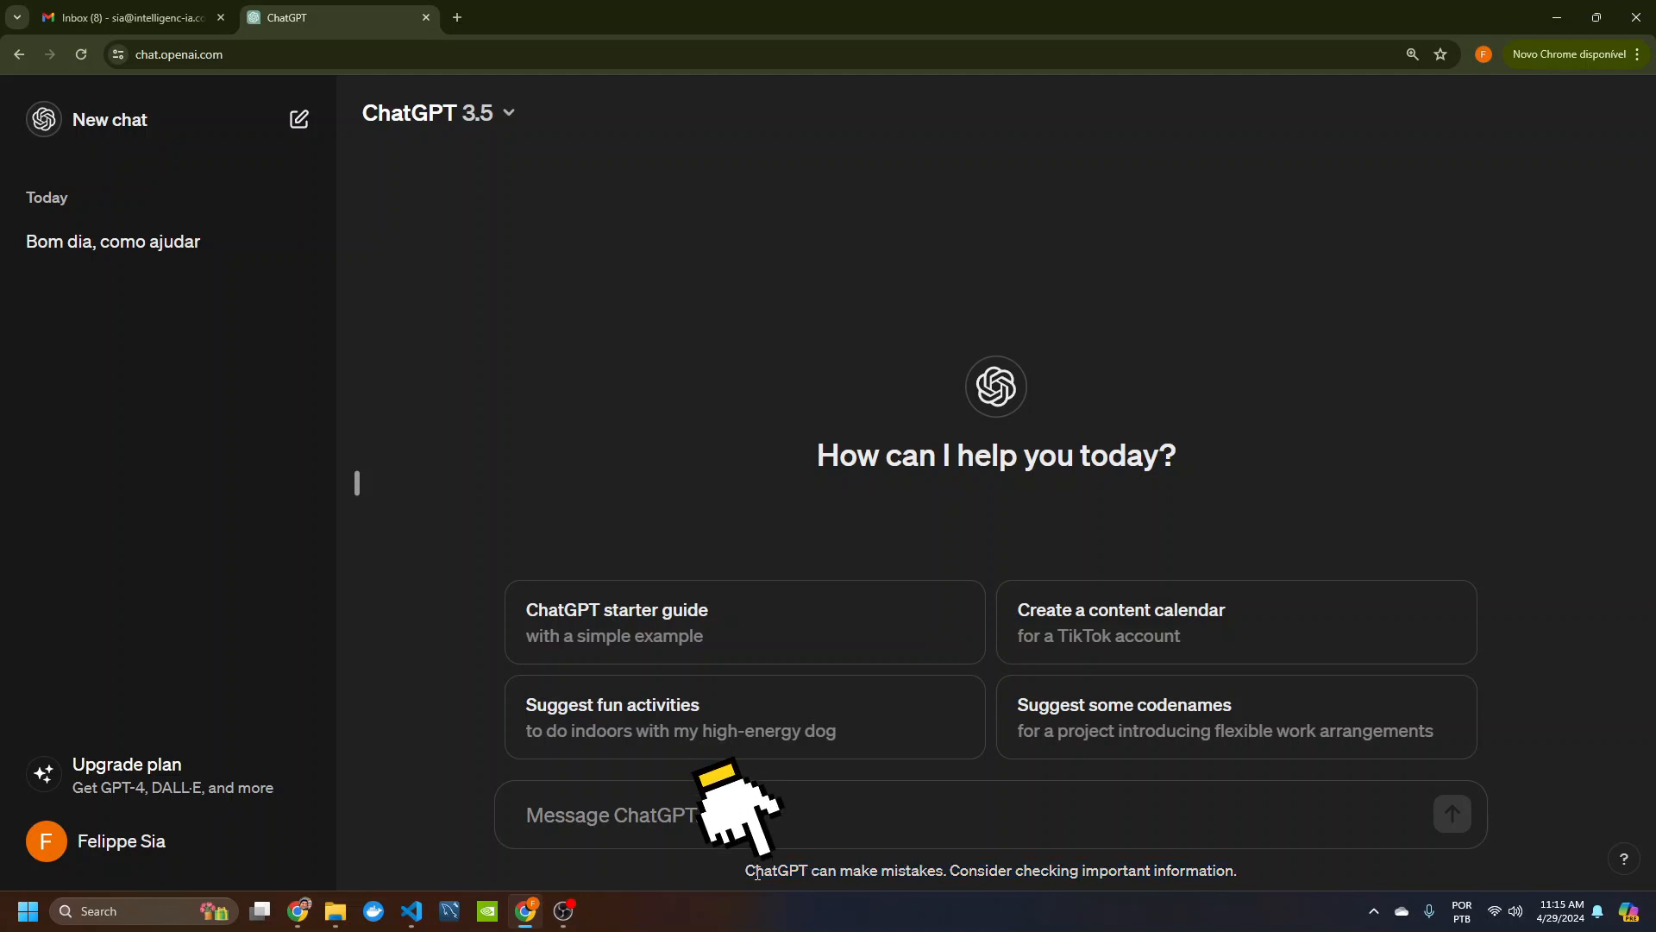
pyautogui.moveTo(747, 873); pyautogui.dragTo(949, 877)
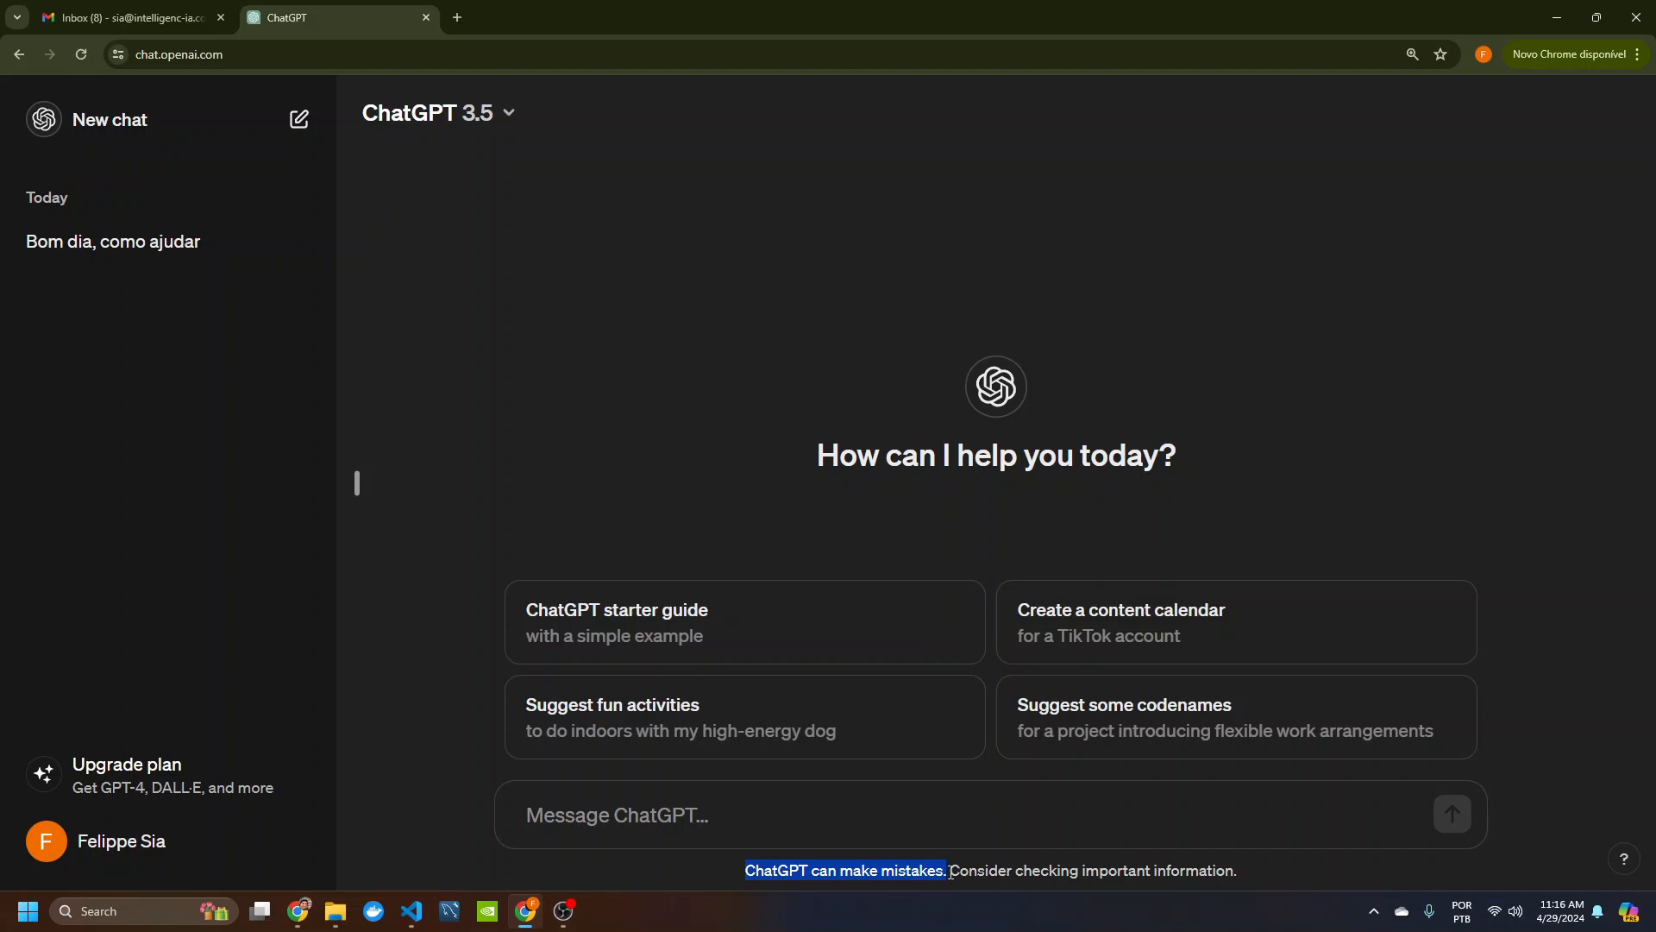
pyautogui.click(928, 870)
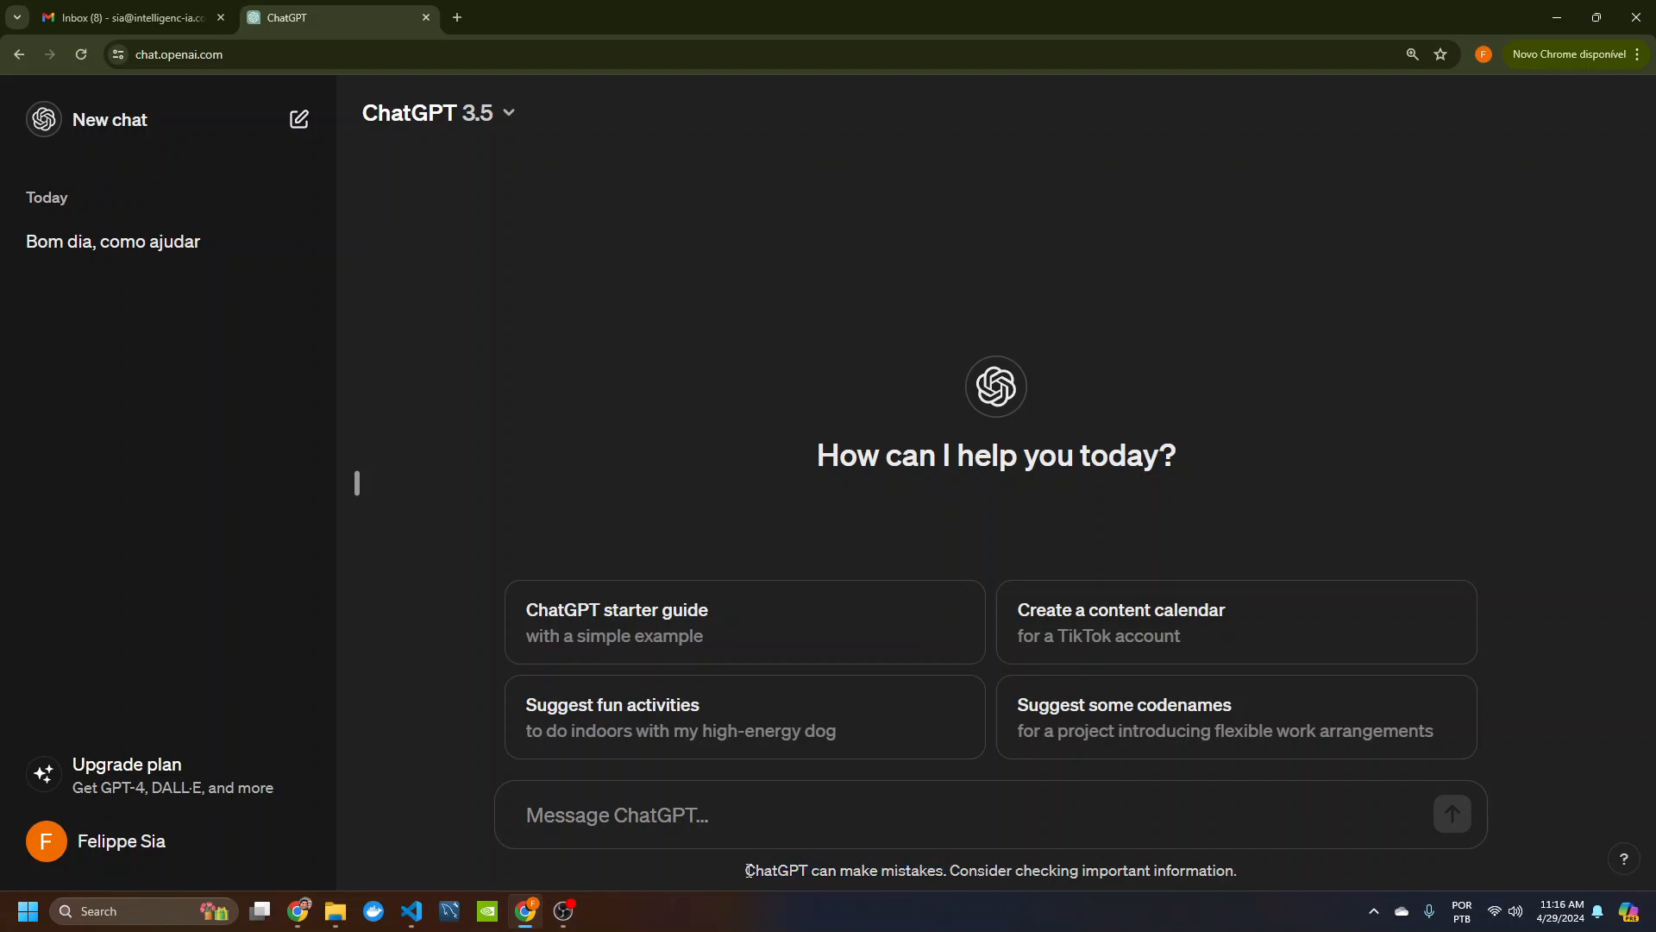
pyautogui.moveTo(747, 869); pyautogui.dragTo(951, 875)
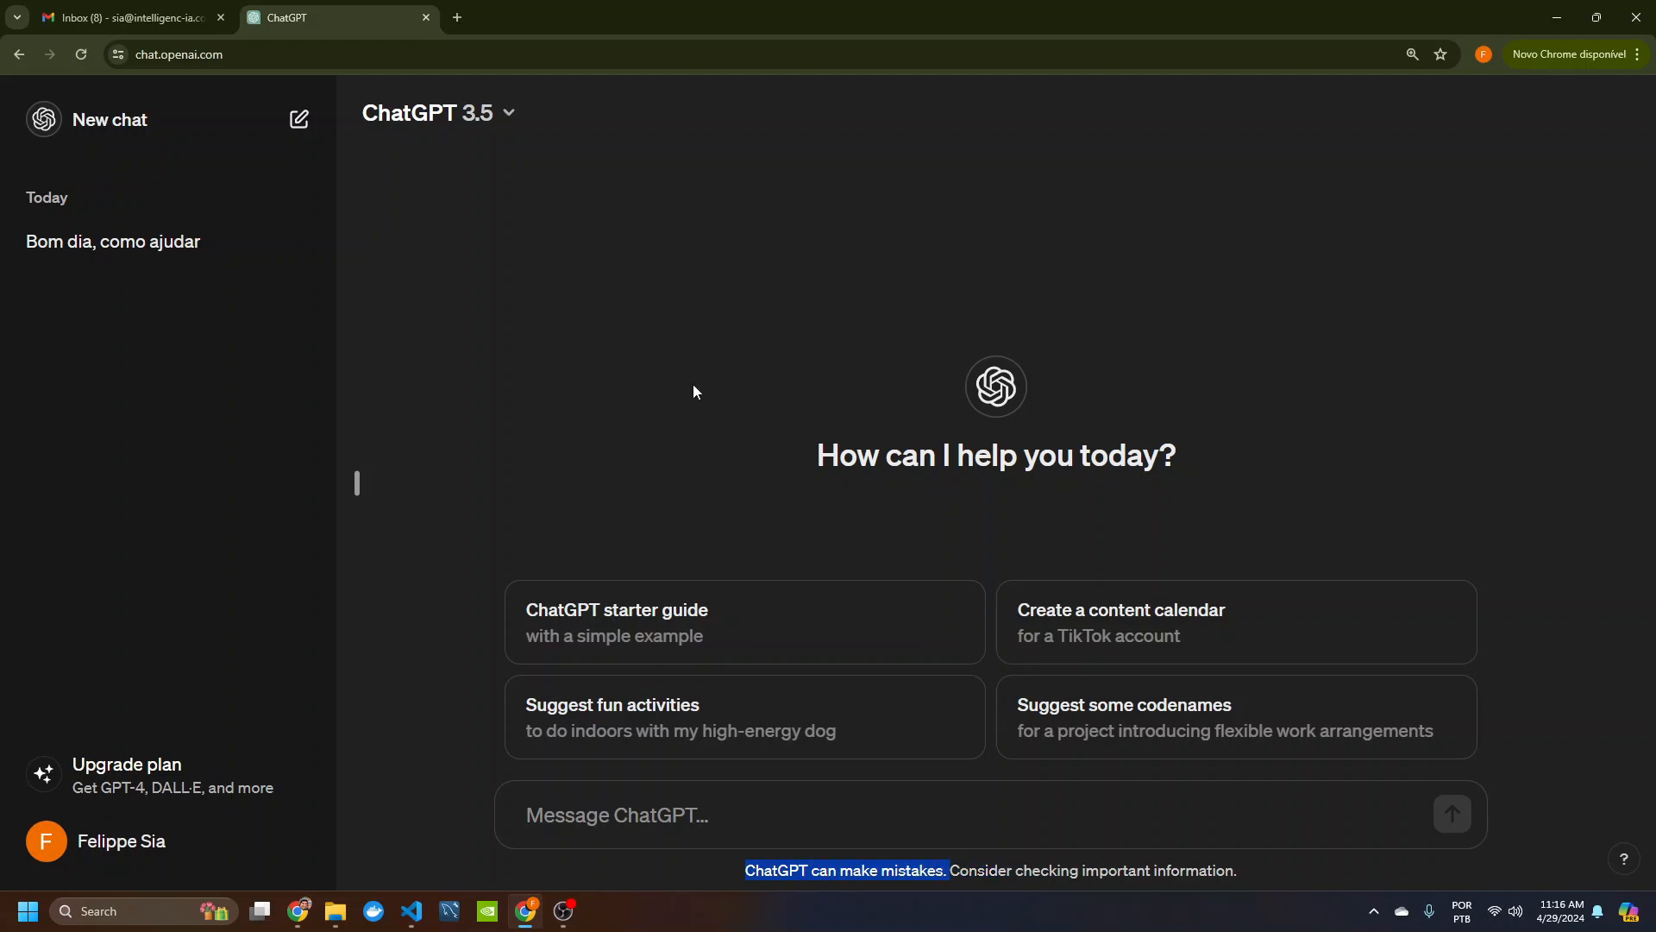
pyautogui.click(637, 803)
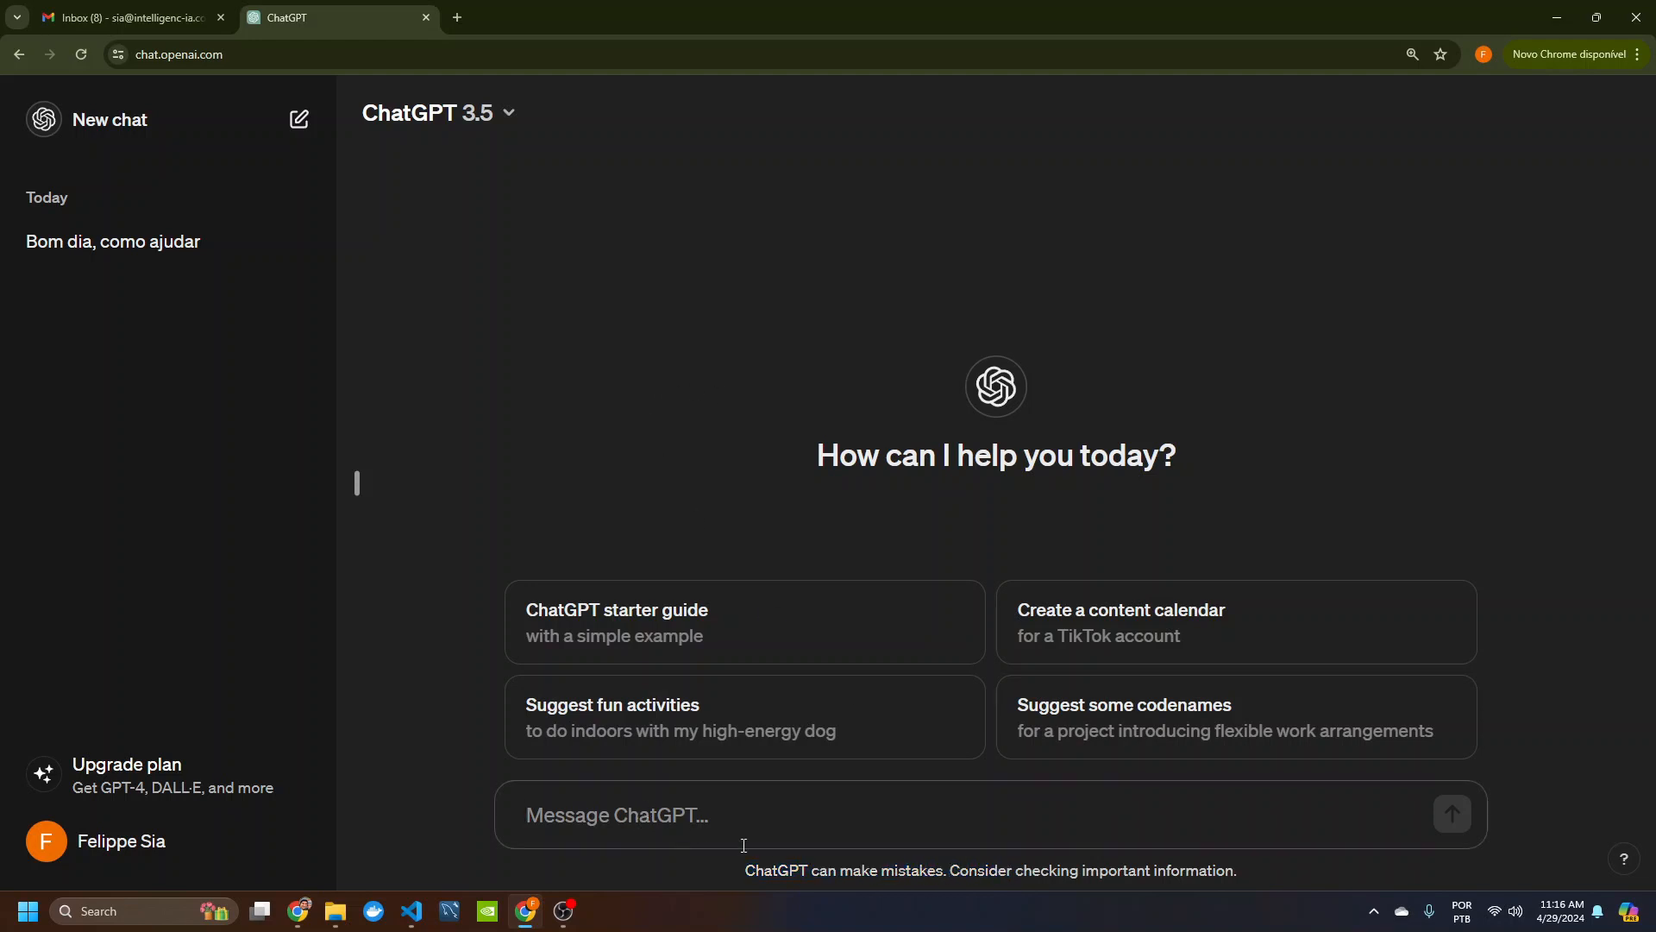
# Step: View the available model versions and their descriptions, leaving the model selection as it is
pyautogui.click(491, 124)
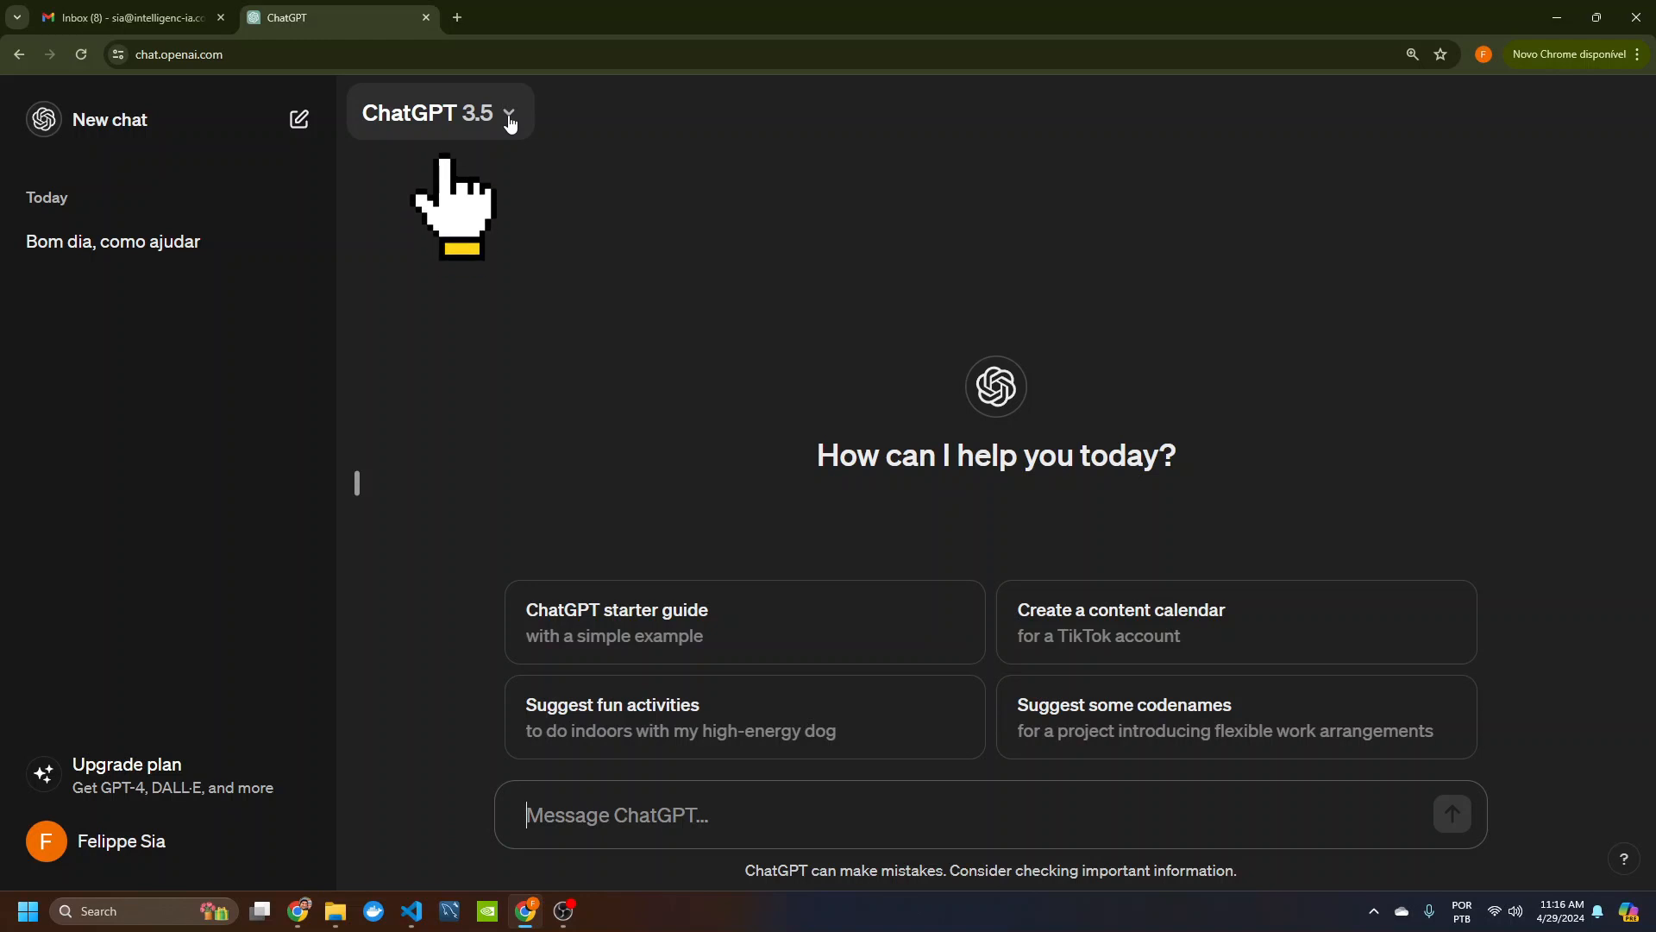
pyautogui.click(510, 122)
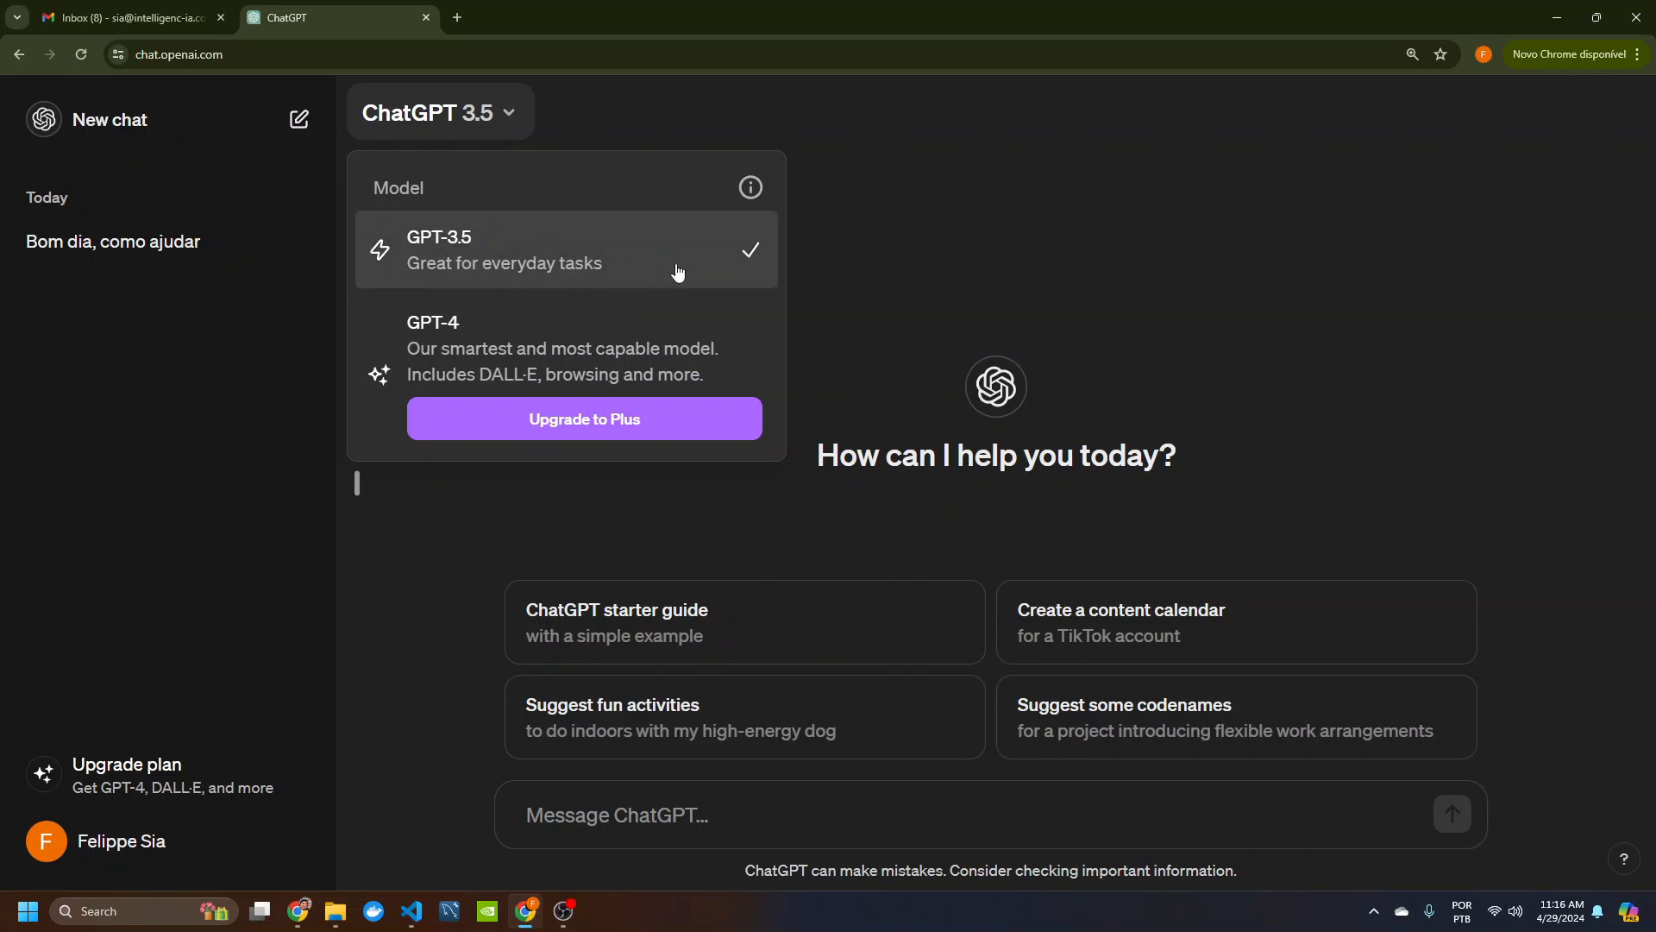
pyautogui.click(882, 292)
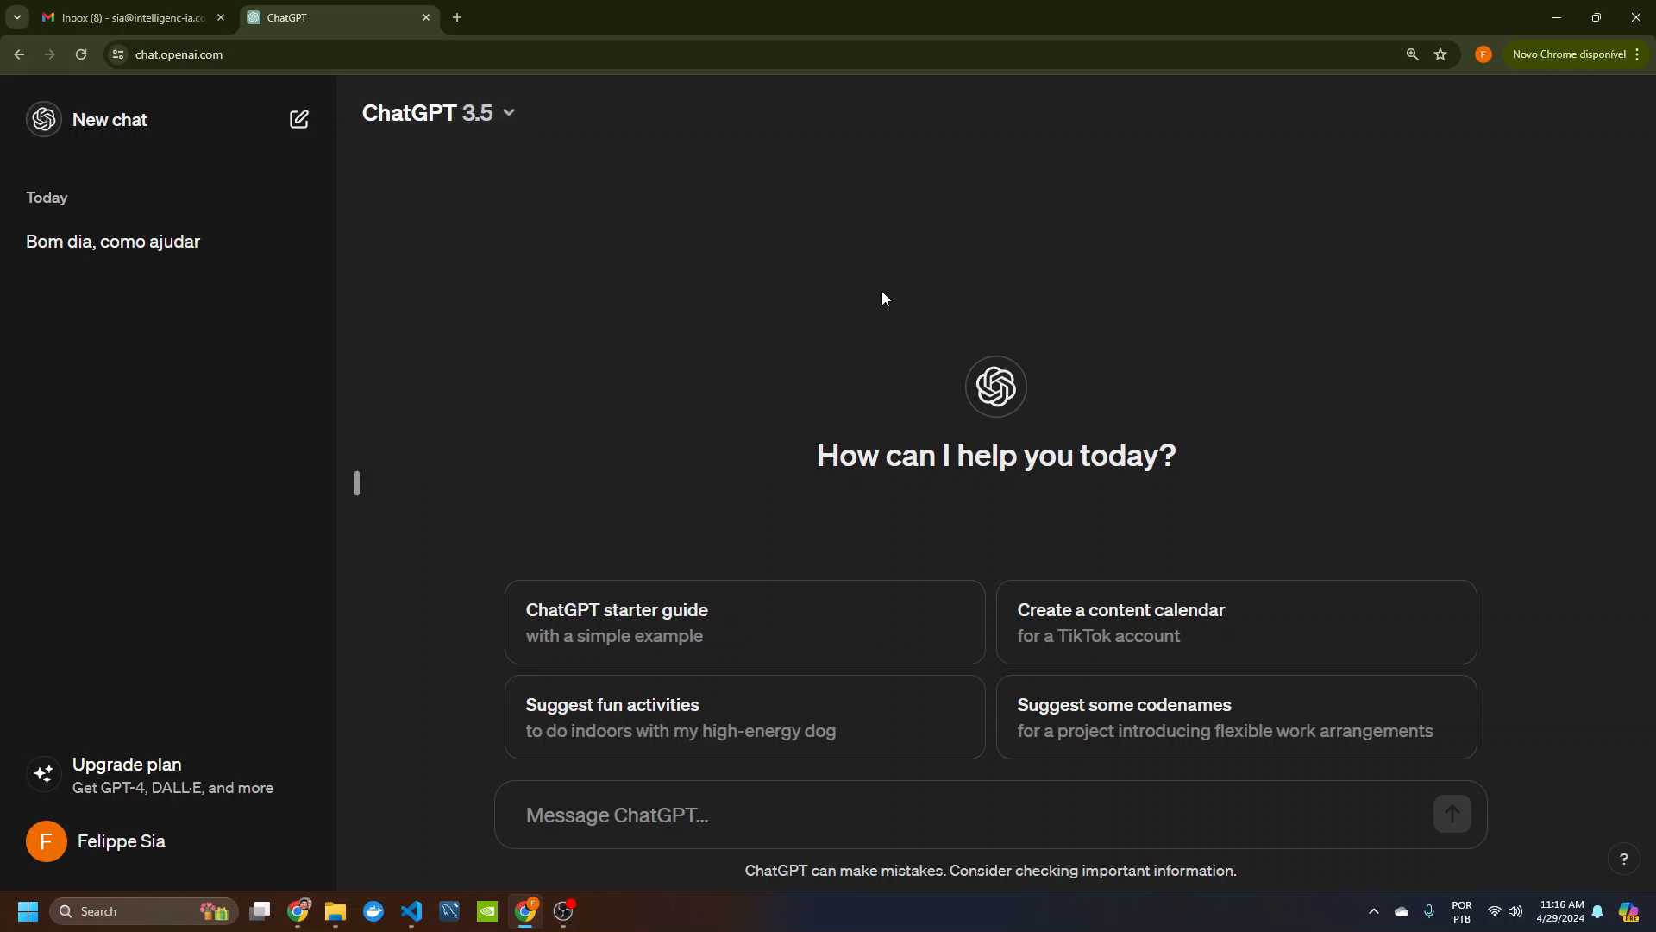
# Step: Ask in the new chat "Ate que data voce foi abastecido ?" and send the message
pyautogui.click(621, 822)
pyautogui.write('Ate')
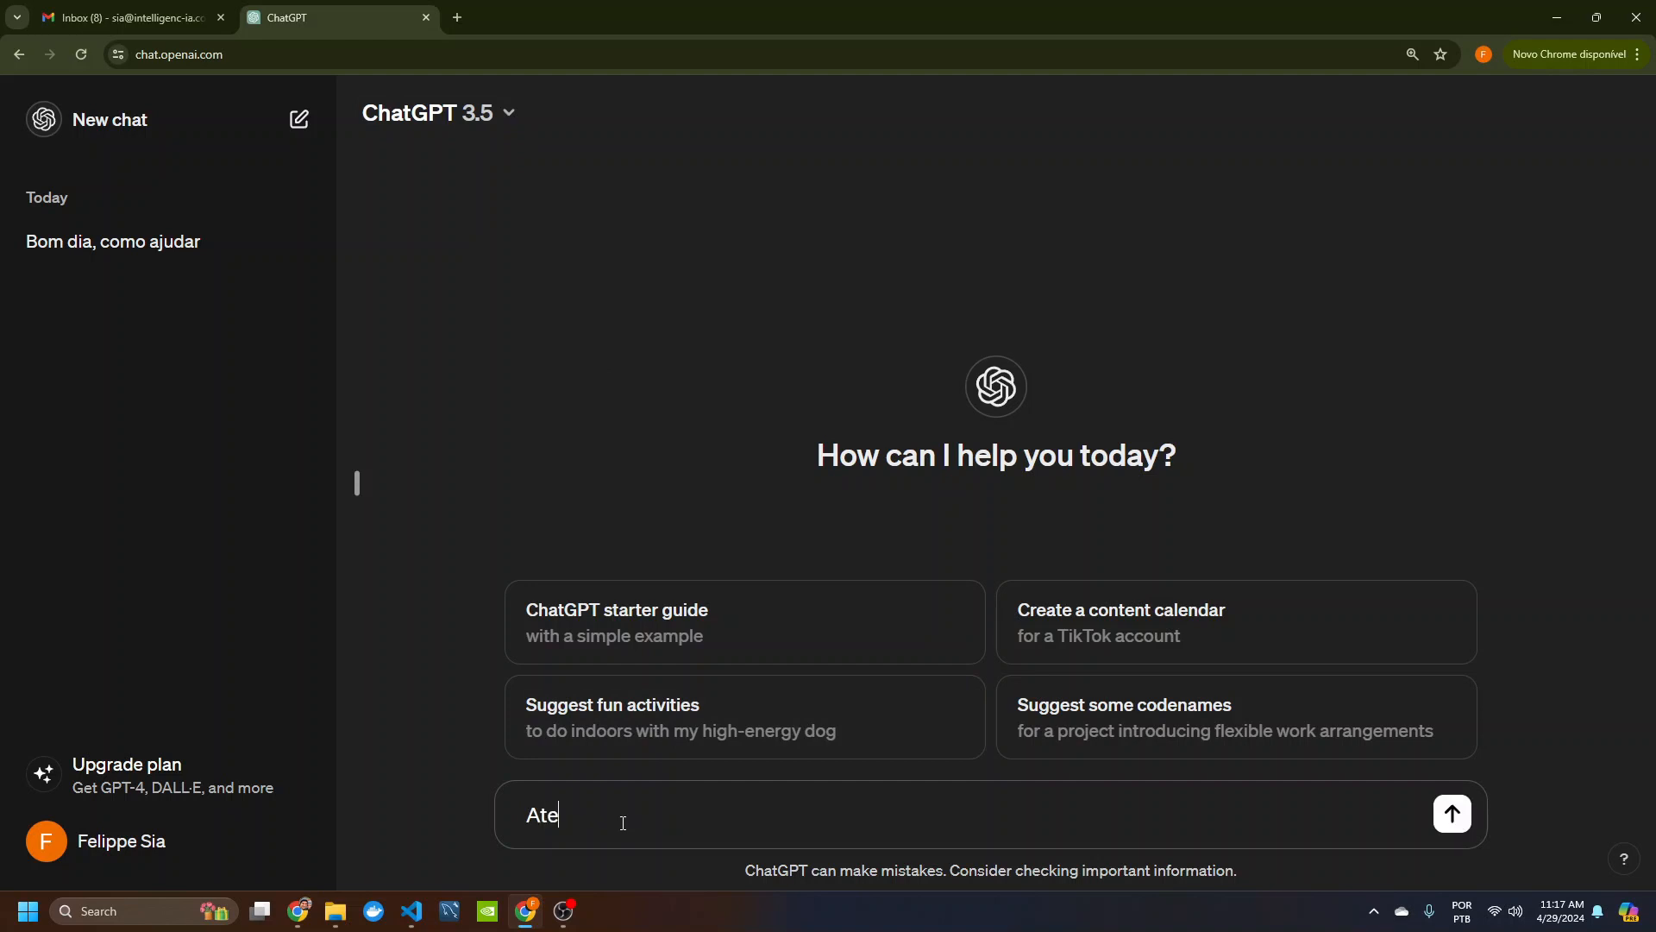
pyautogui.write(' que data voce foi abast')
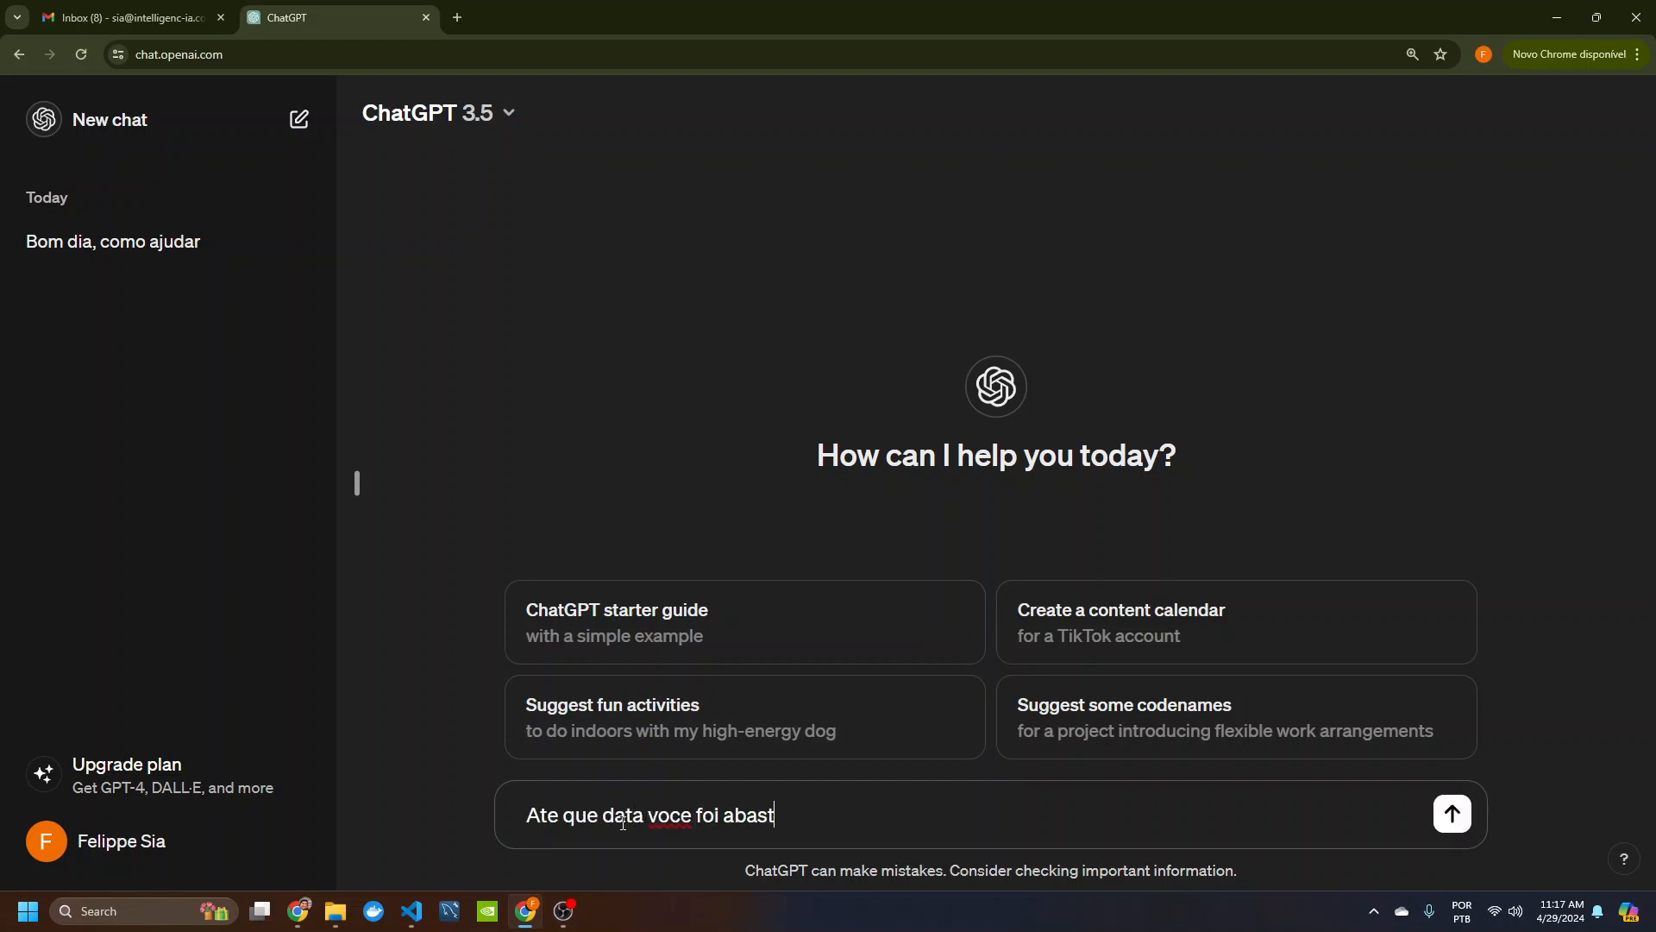
pyautogui.write('ecido ?')
pyautogui.press('Return')
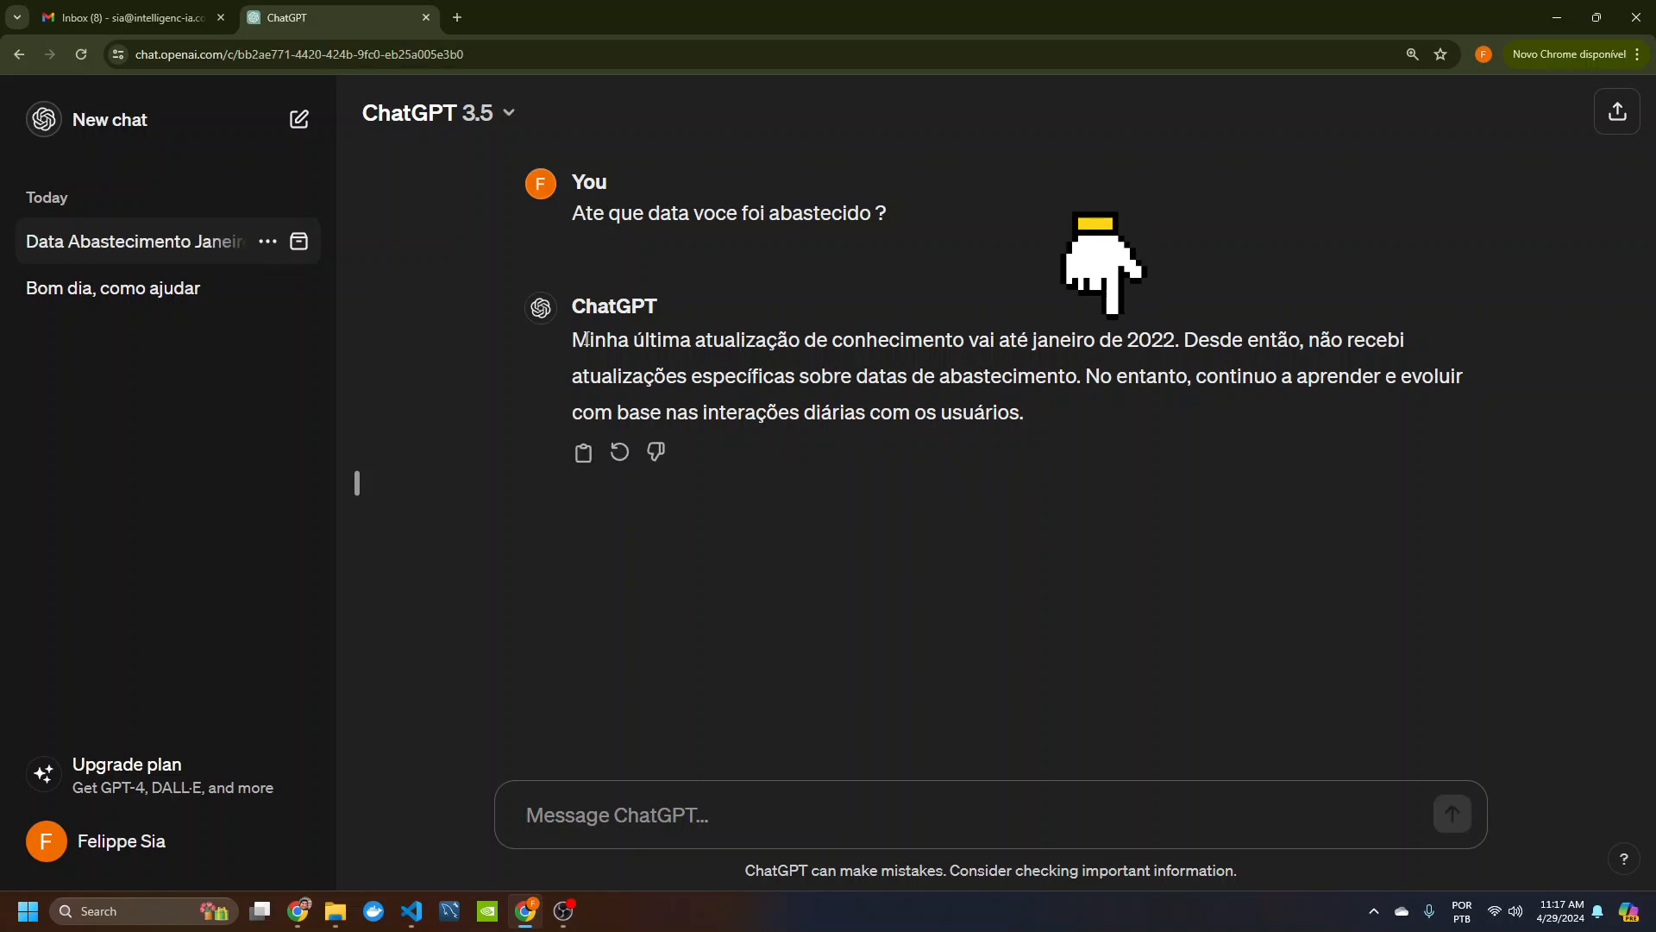
# Step: Examine the reply about the knowledge cutoff, highlighting its first sentence and the date it gives
pyautogui.moveTo(586, 339); pyautogui.dragTo(1182, 334)
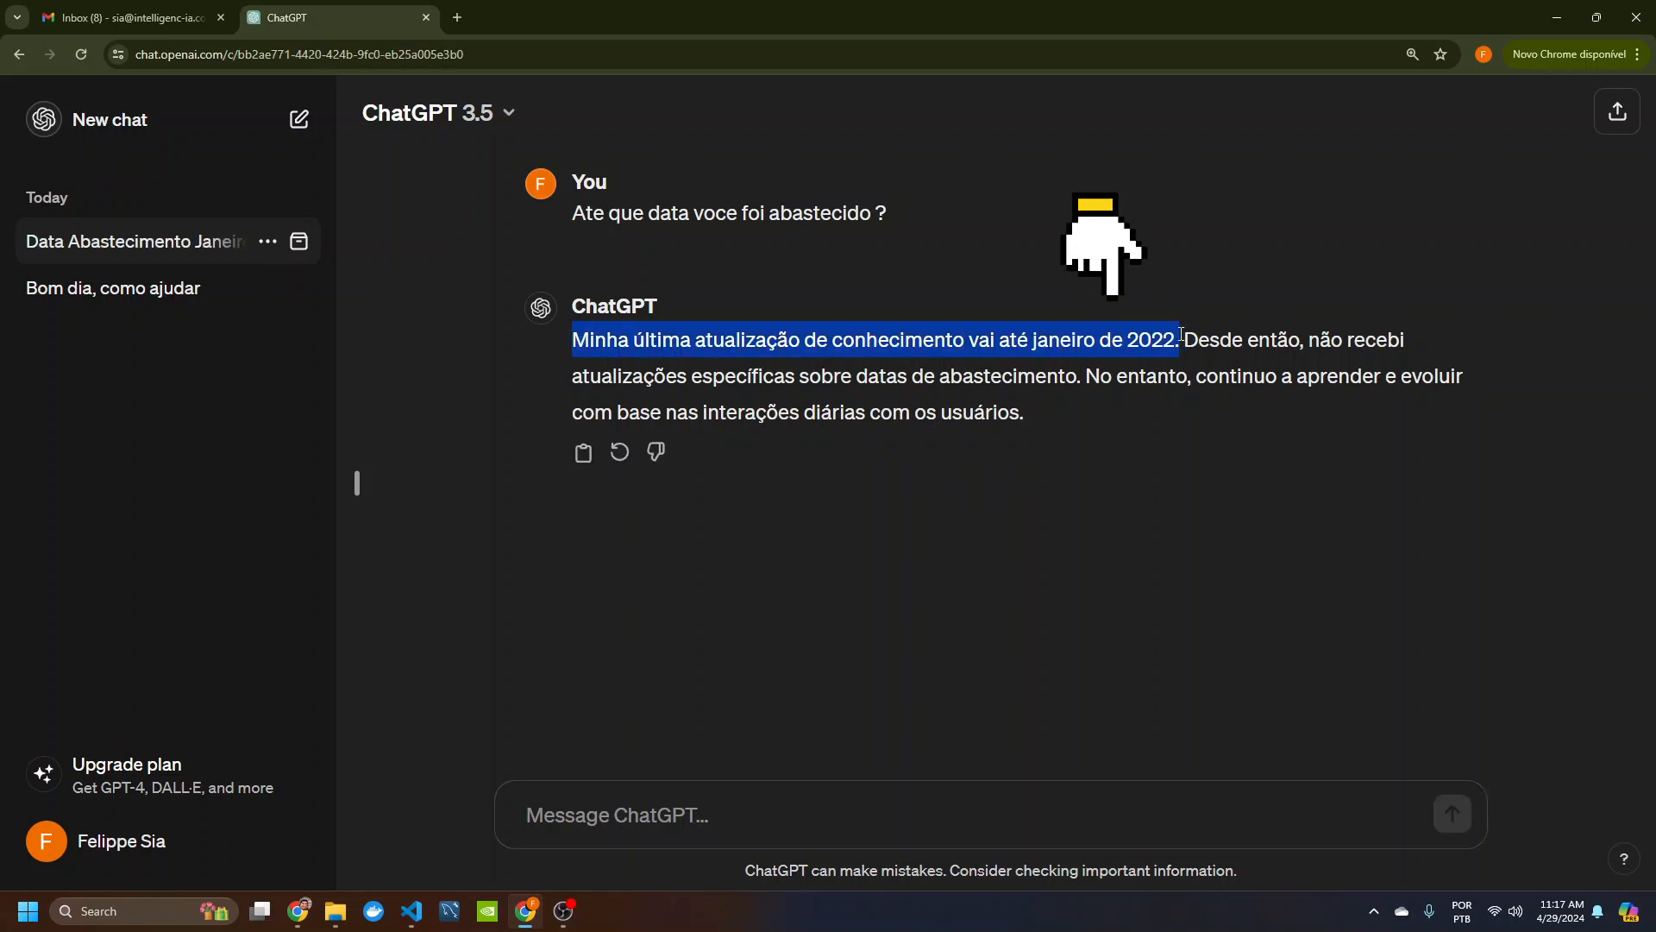
pyautogui.click(949, 518)
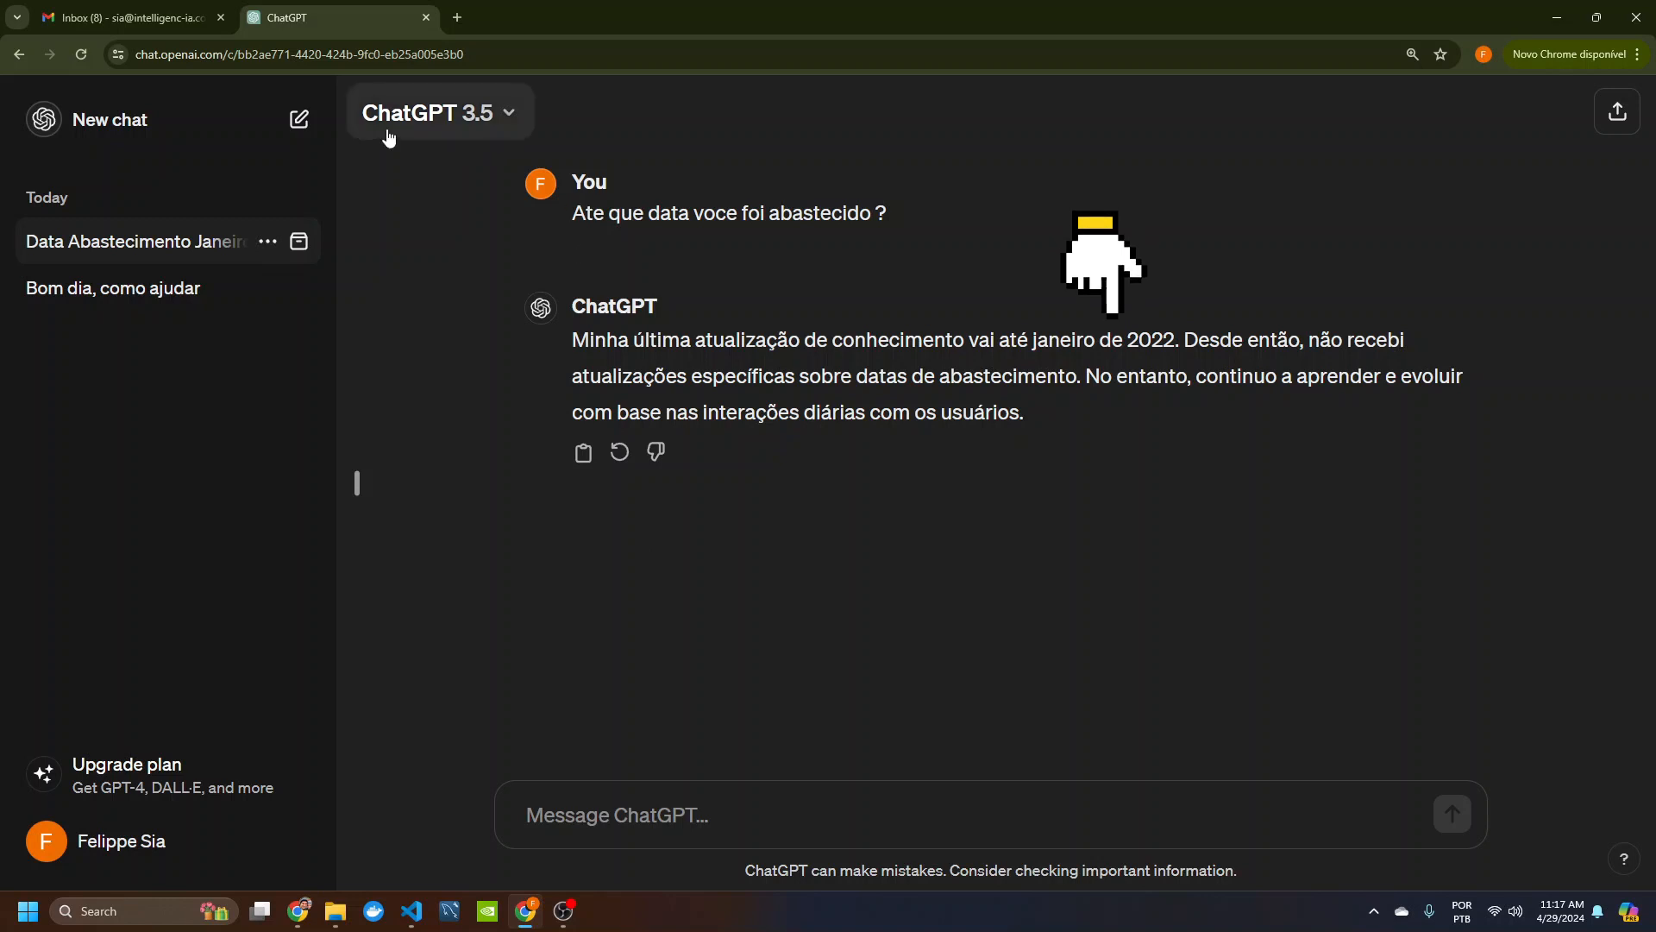
pyautogui.moveTo(993, 340); pyautogui.dragTo(1180, 345)
pyautogui.click(1243, 370)
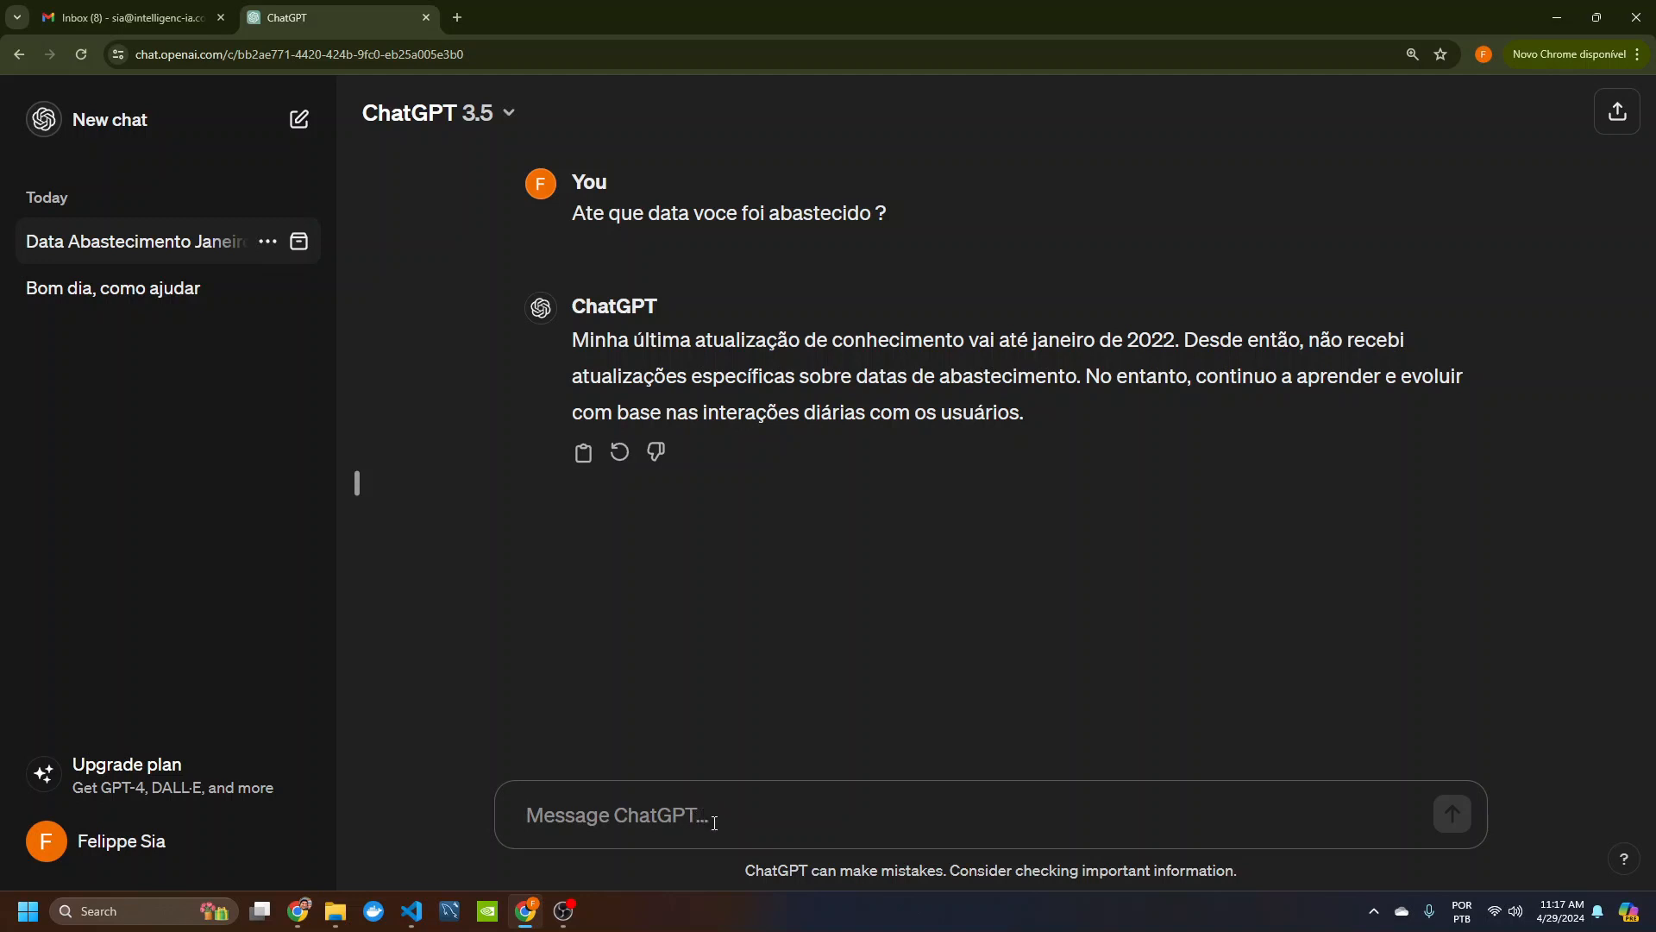
# Step: Start another new chat and place the cursor in its empty message field
pyautogui.click(53, 135)
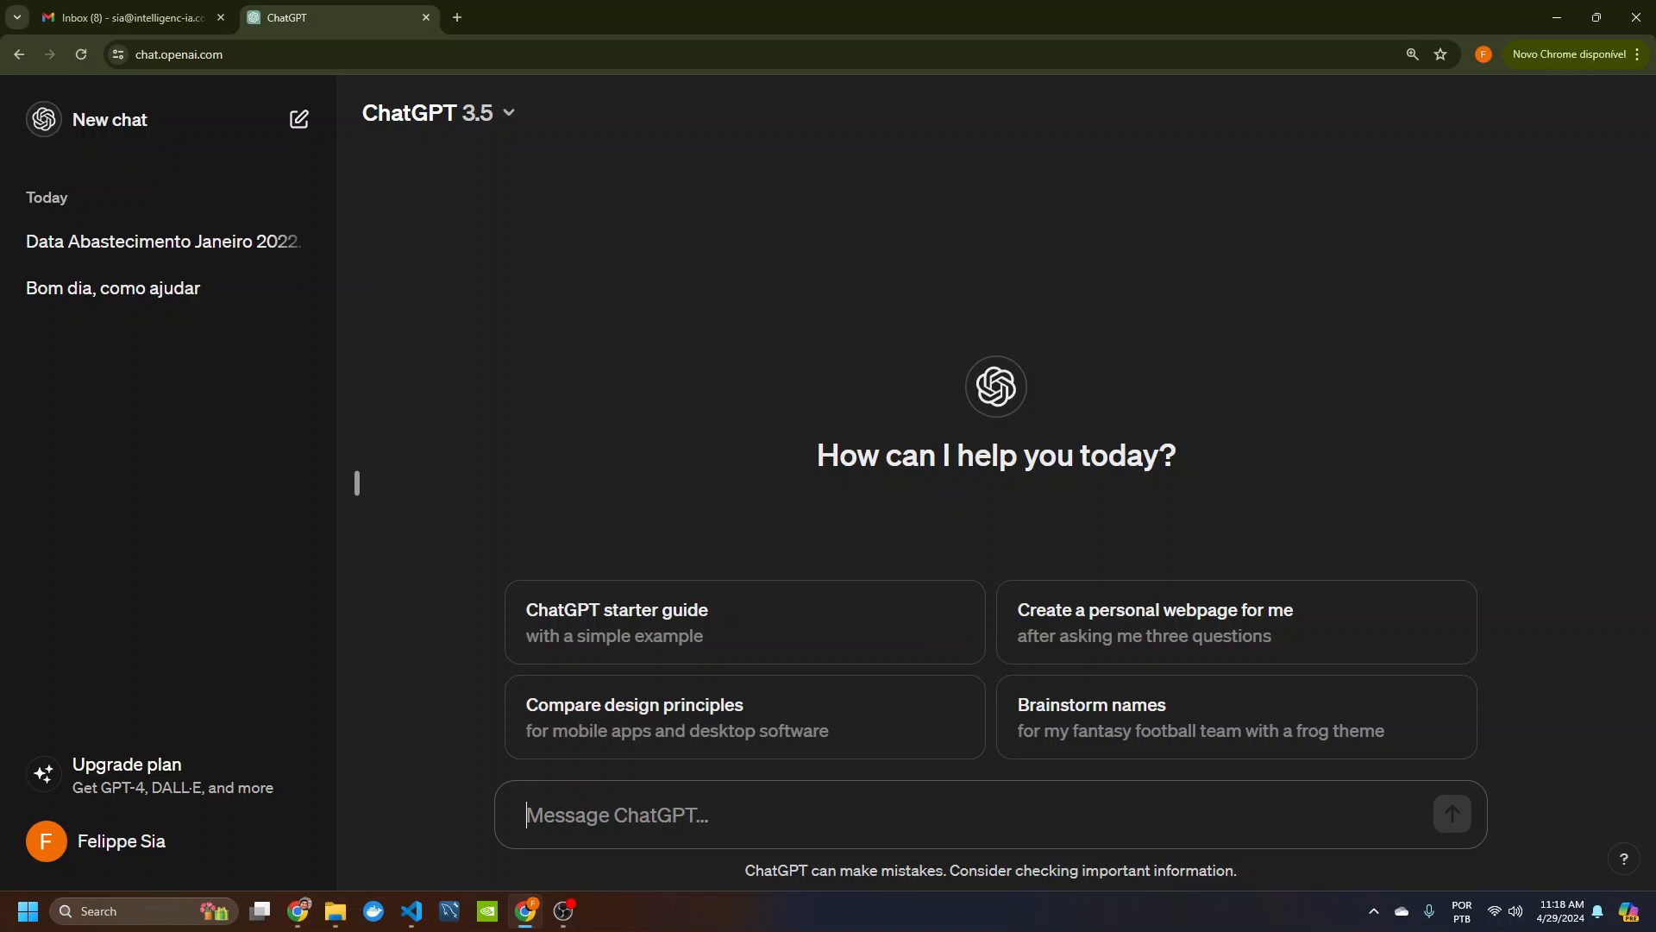
pyautogui.hotkey('alt', 'Tab')
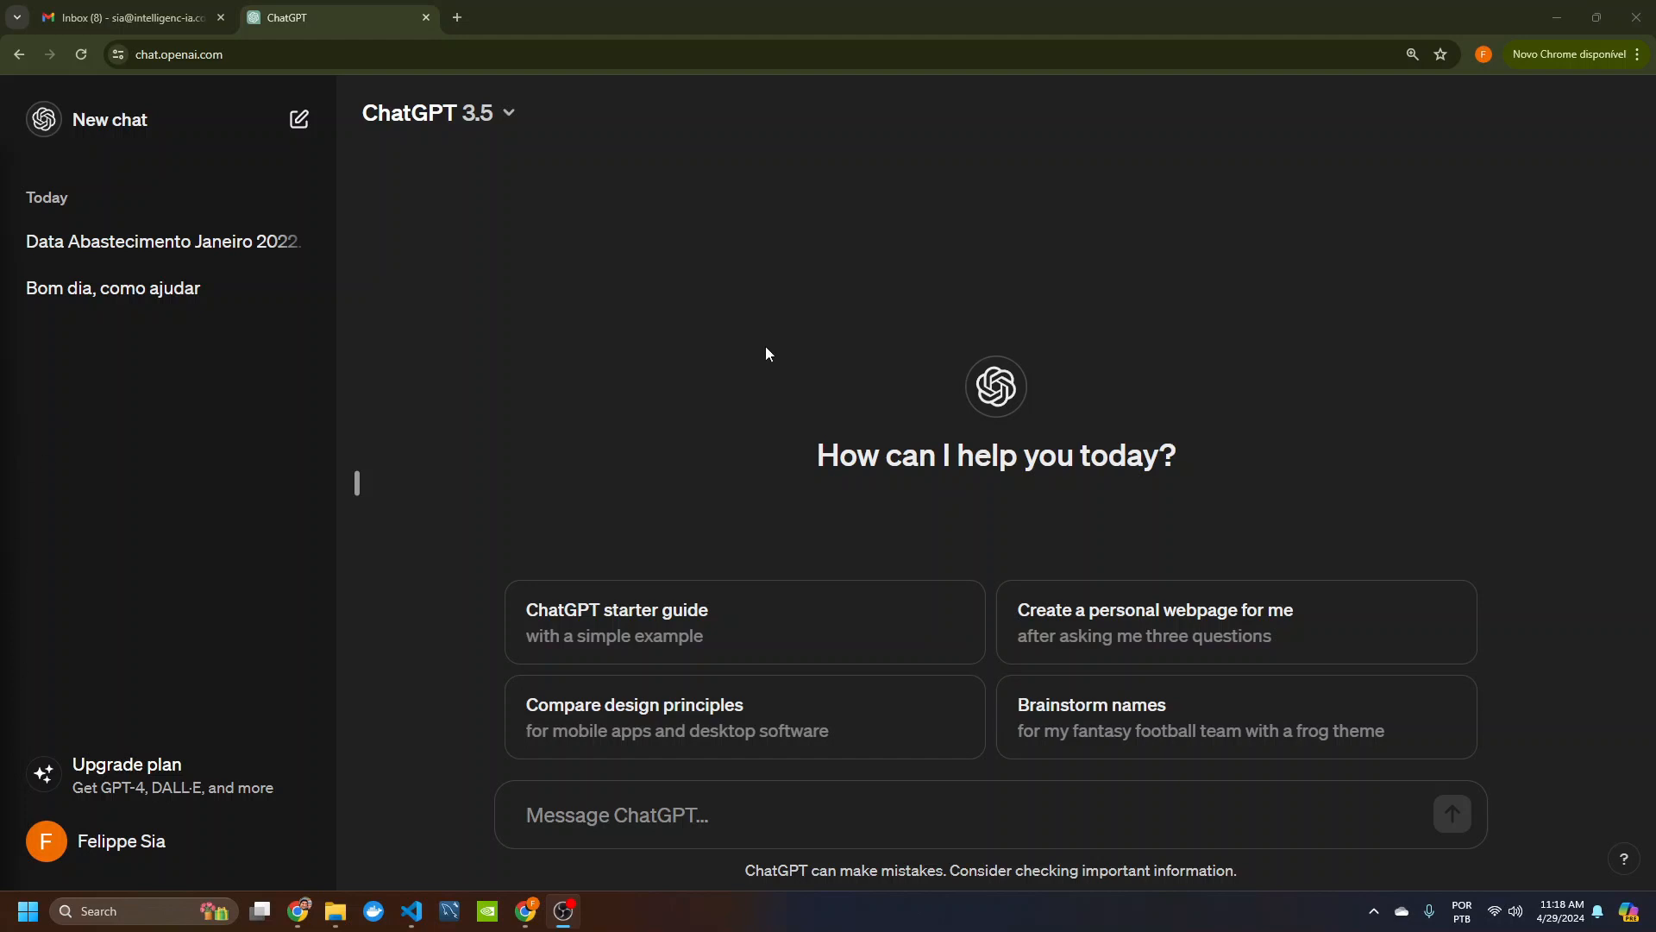
pyautogui.click(652, 815)
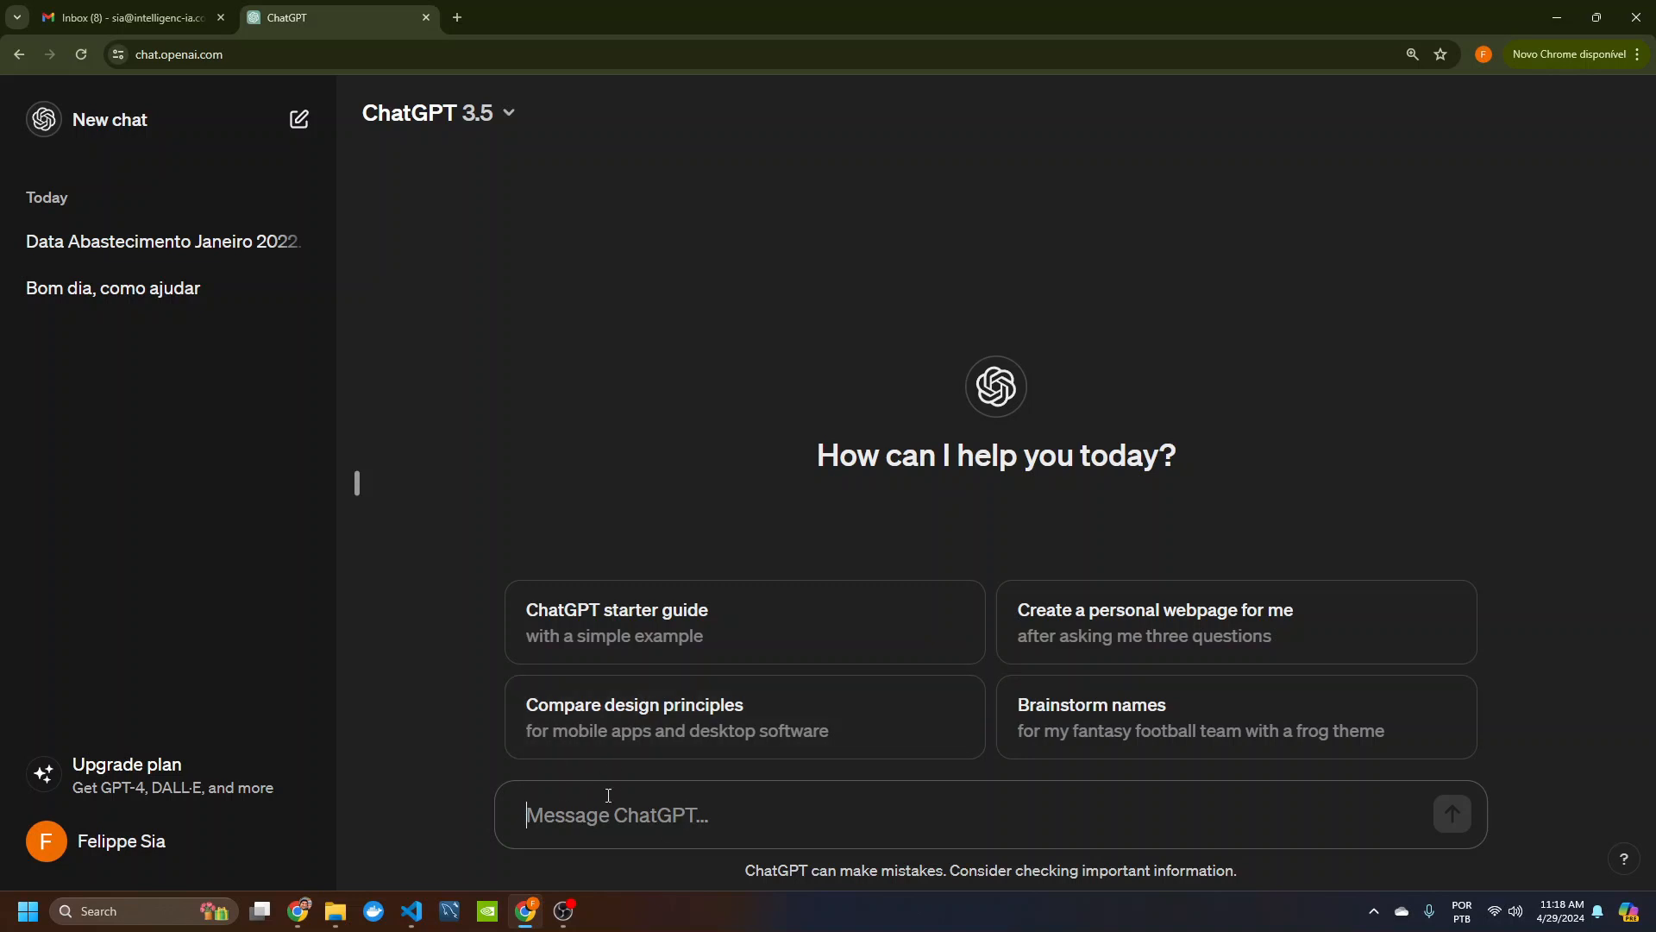
# Step: Send the request "Elabore uma prova de matematica, do tema equação do segundo grau, com 10 questões." in the new chat
pyautogui.write('El')
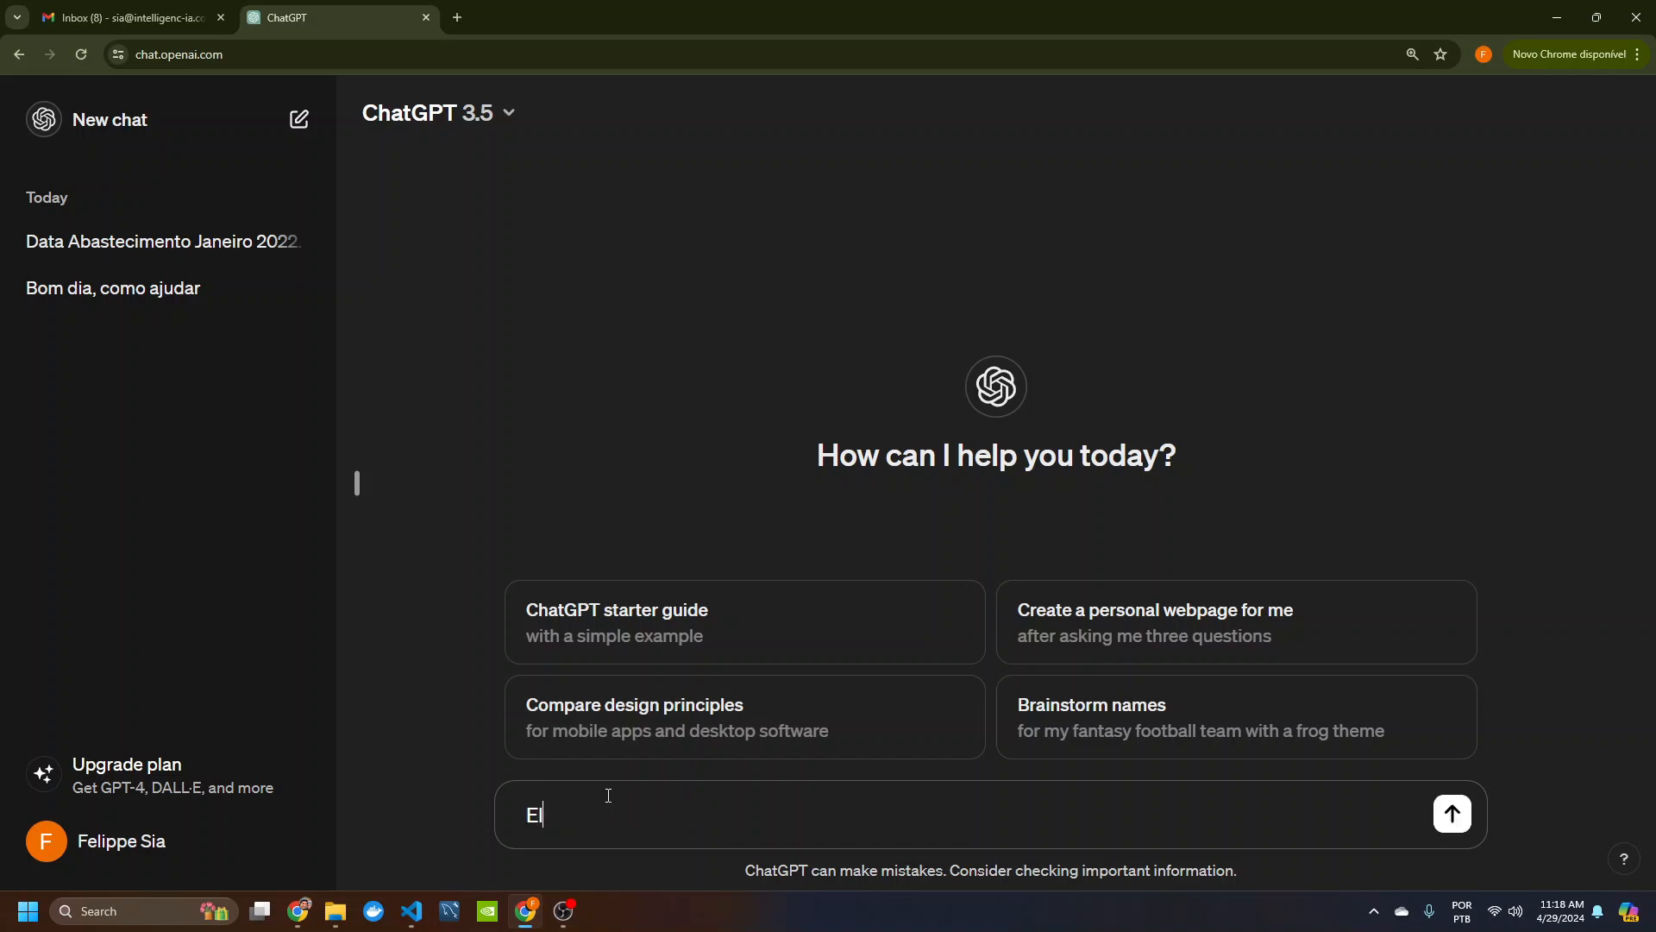
pyautogui.write('abore uma prova de mate')
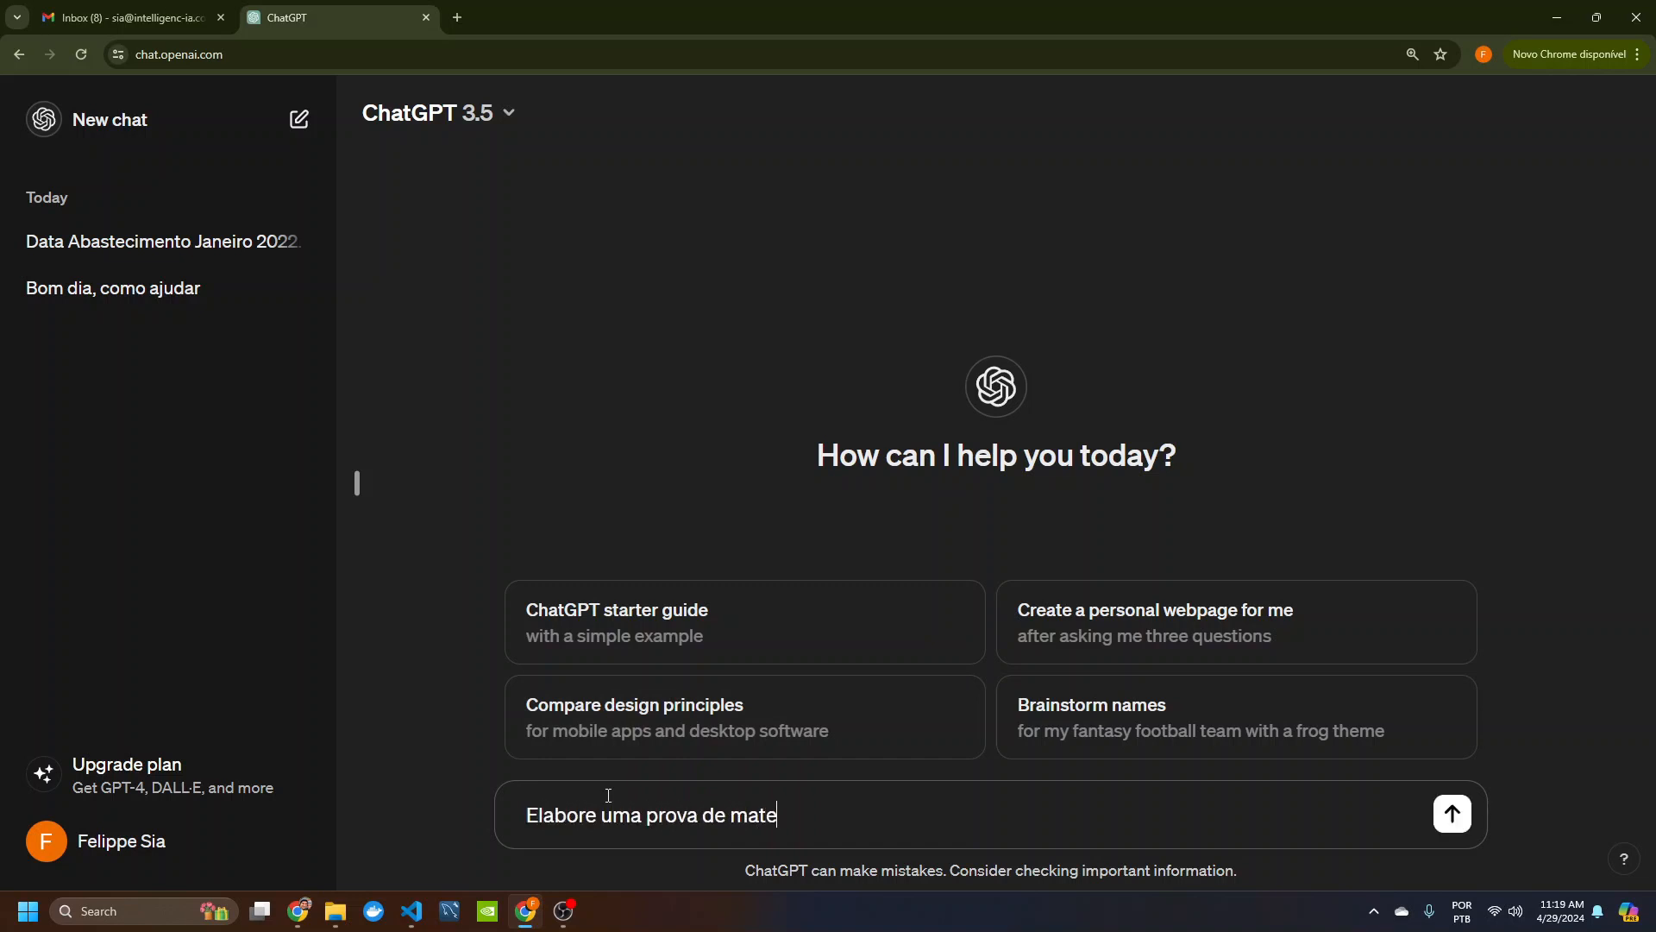
pyautogui.write('matica, do tema equ')
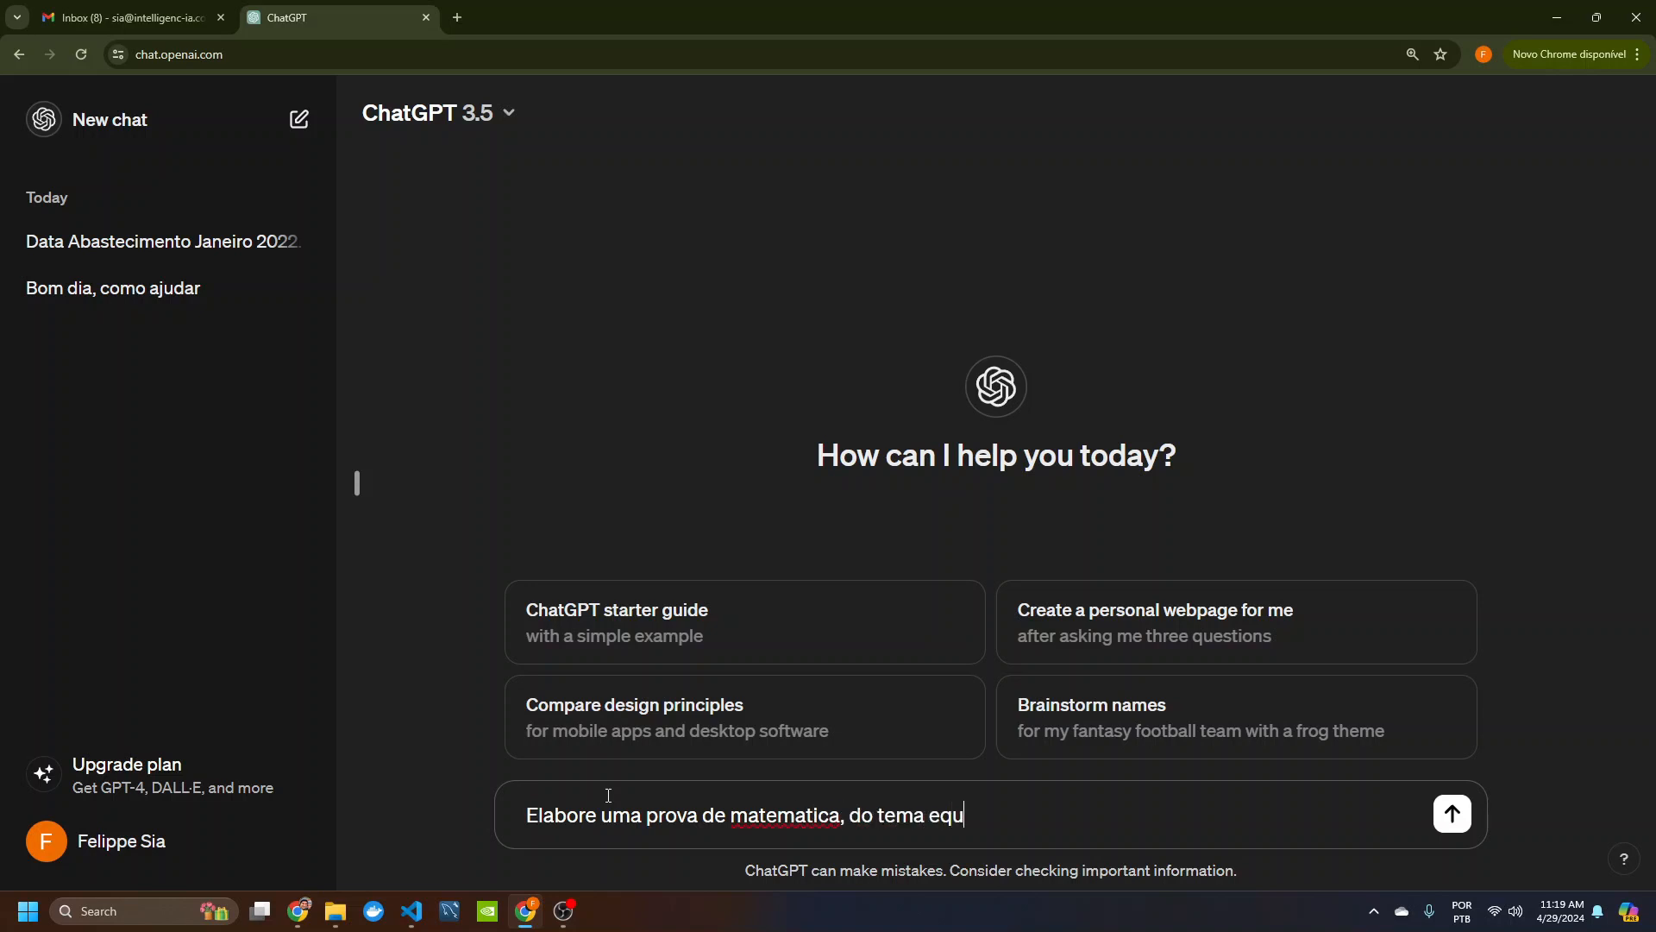
pyautogui.write('ação do segundo grau')
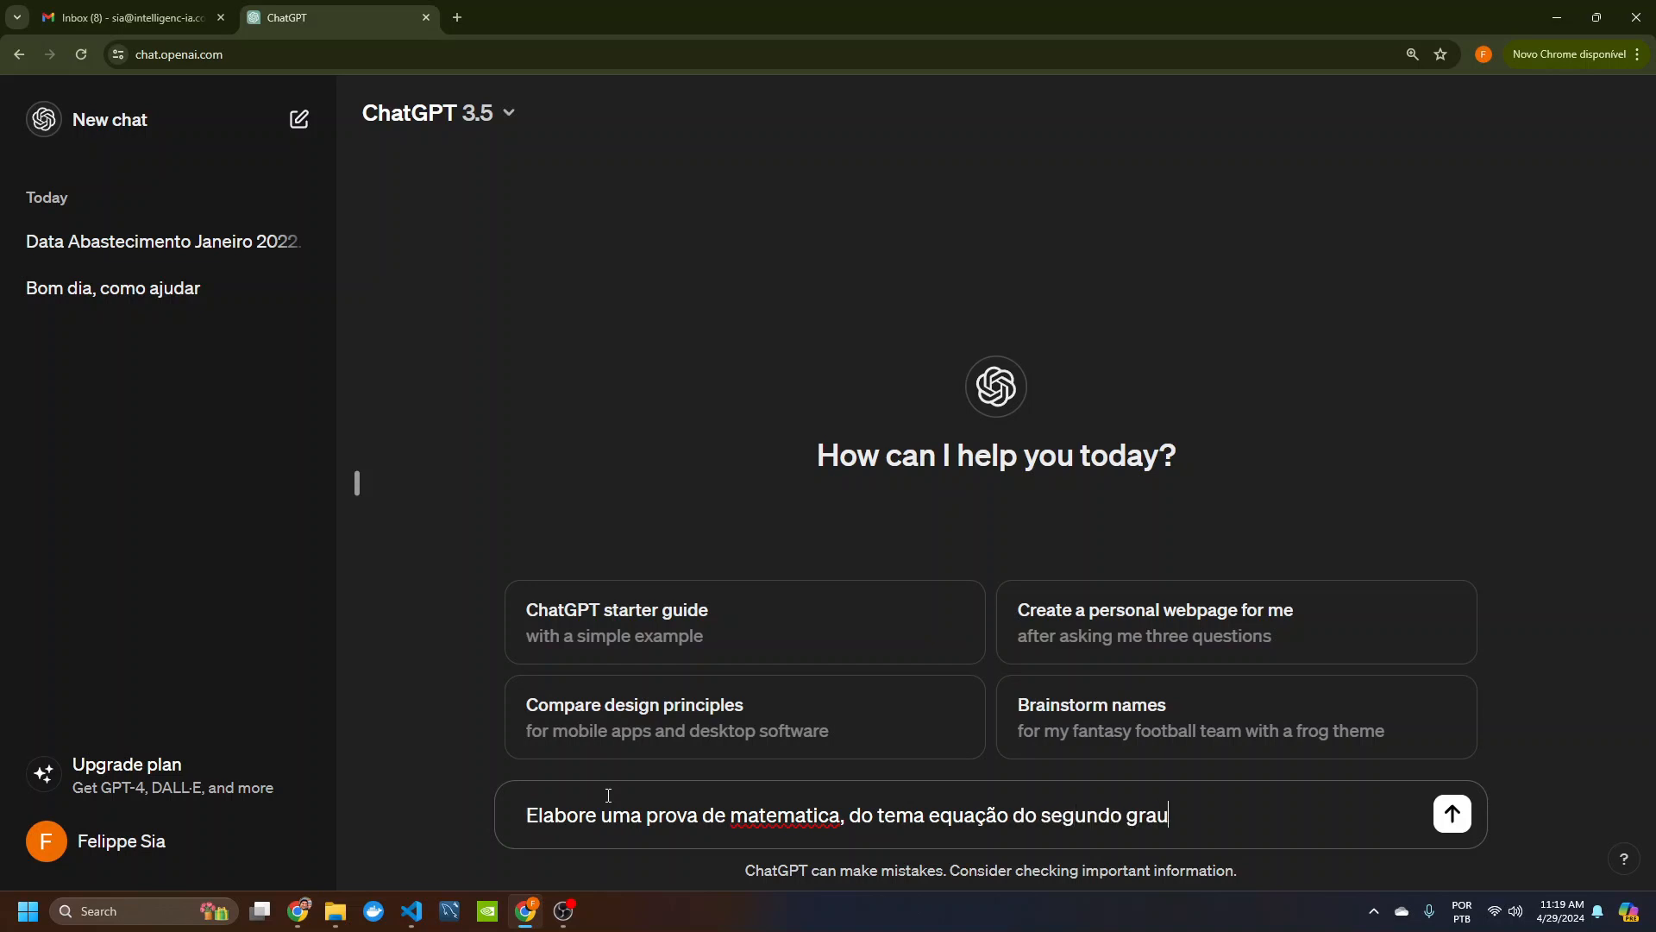
pyautogui.write(',')
pyautogui.write('com 10 questões')
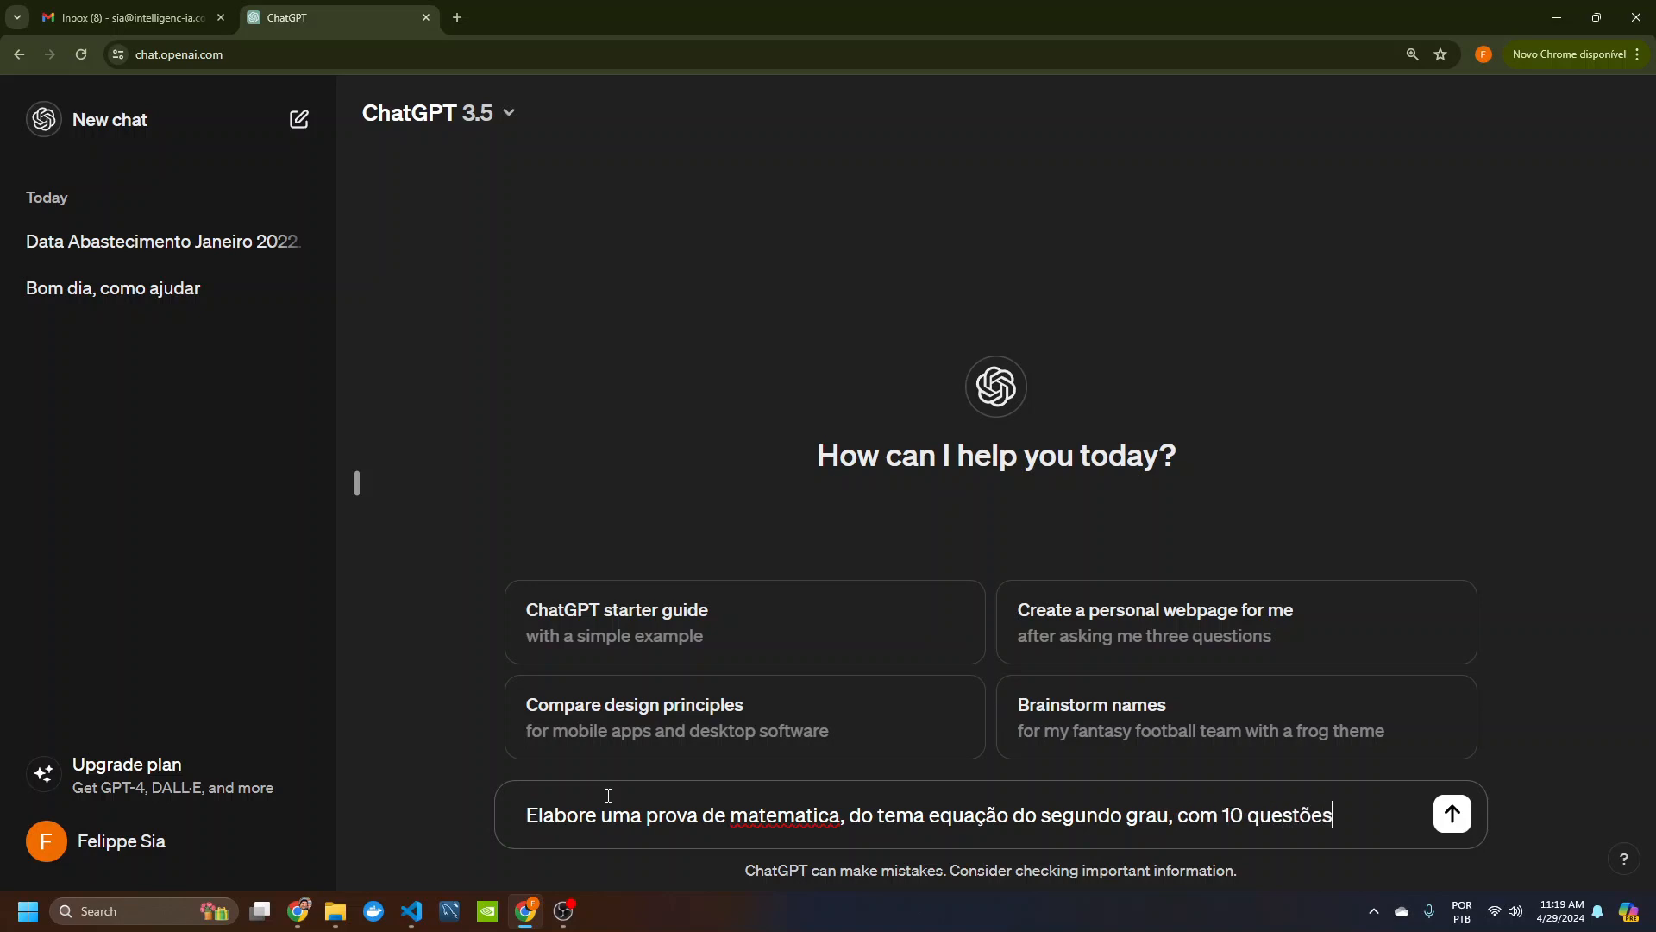
pyautogui.write('.')
pyautogui.press('Return')
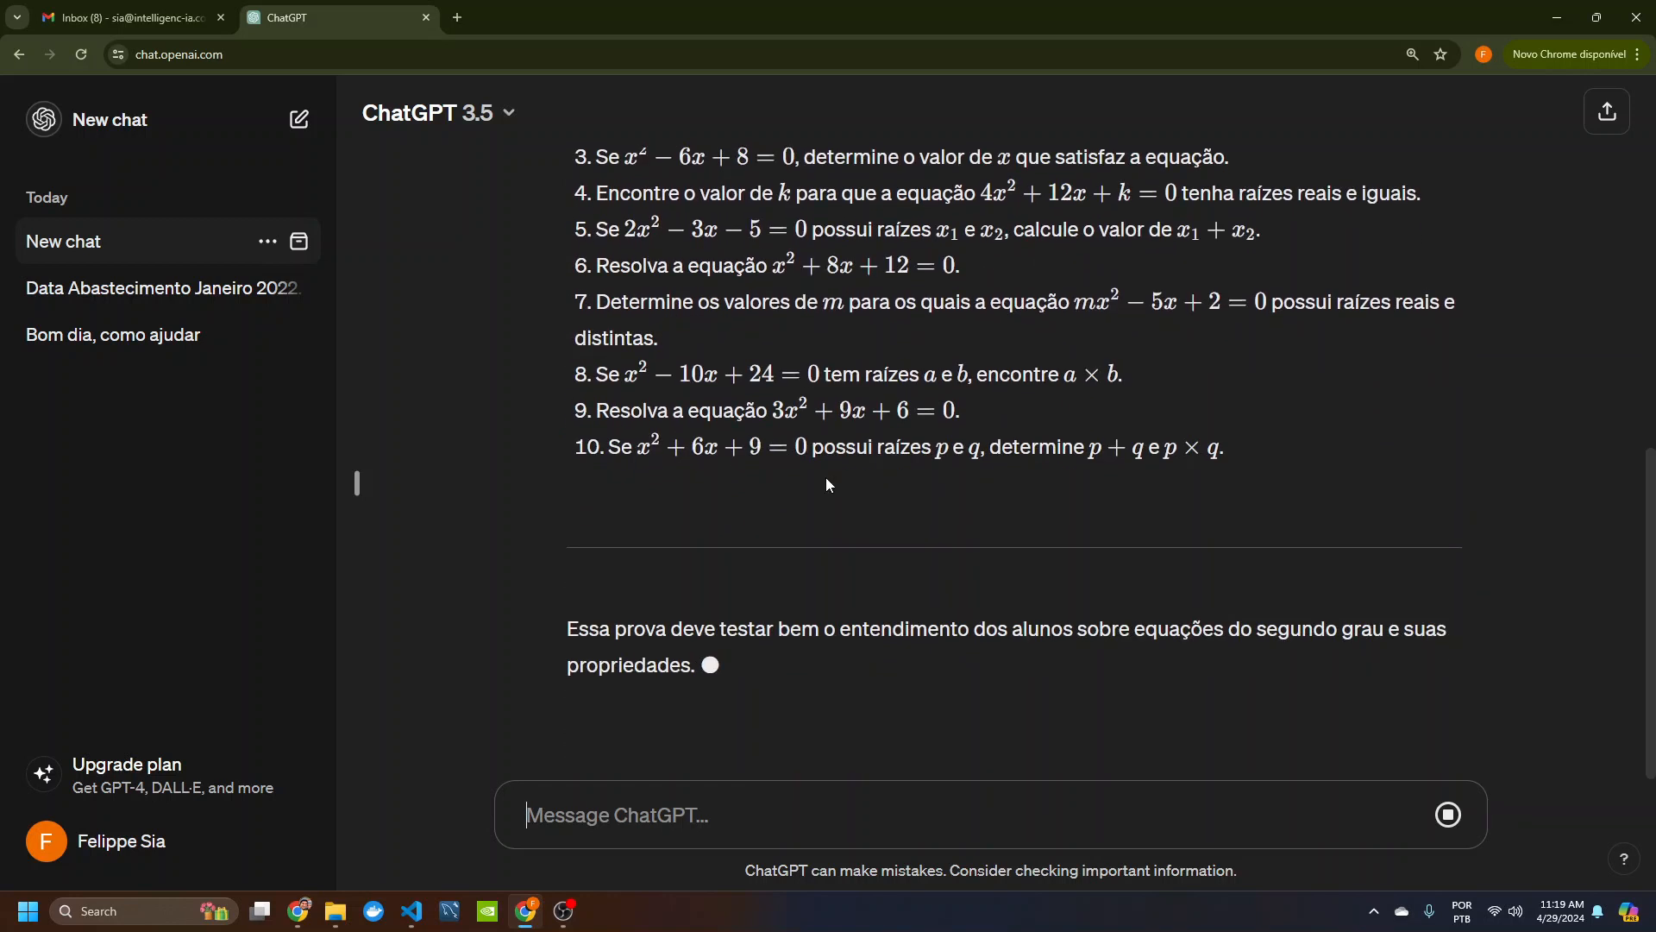
# Step: Examine the generated math exam from its instructions to its last question, highlighting the first two questions
pyautogui.scroll(5, 828, 474)
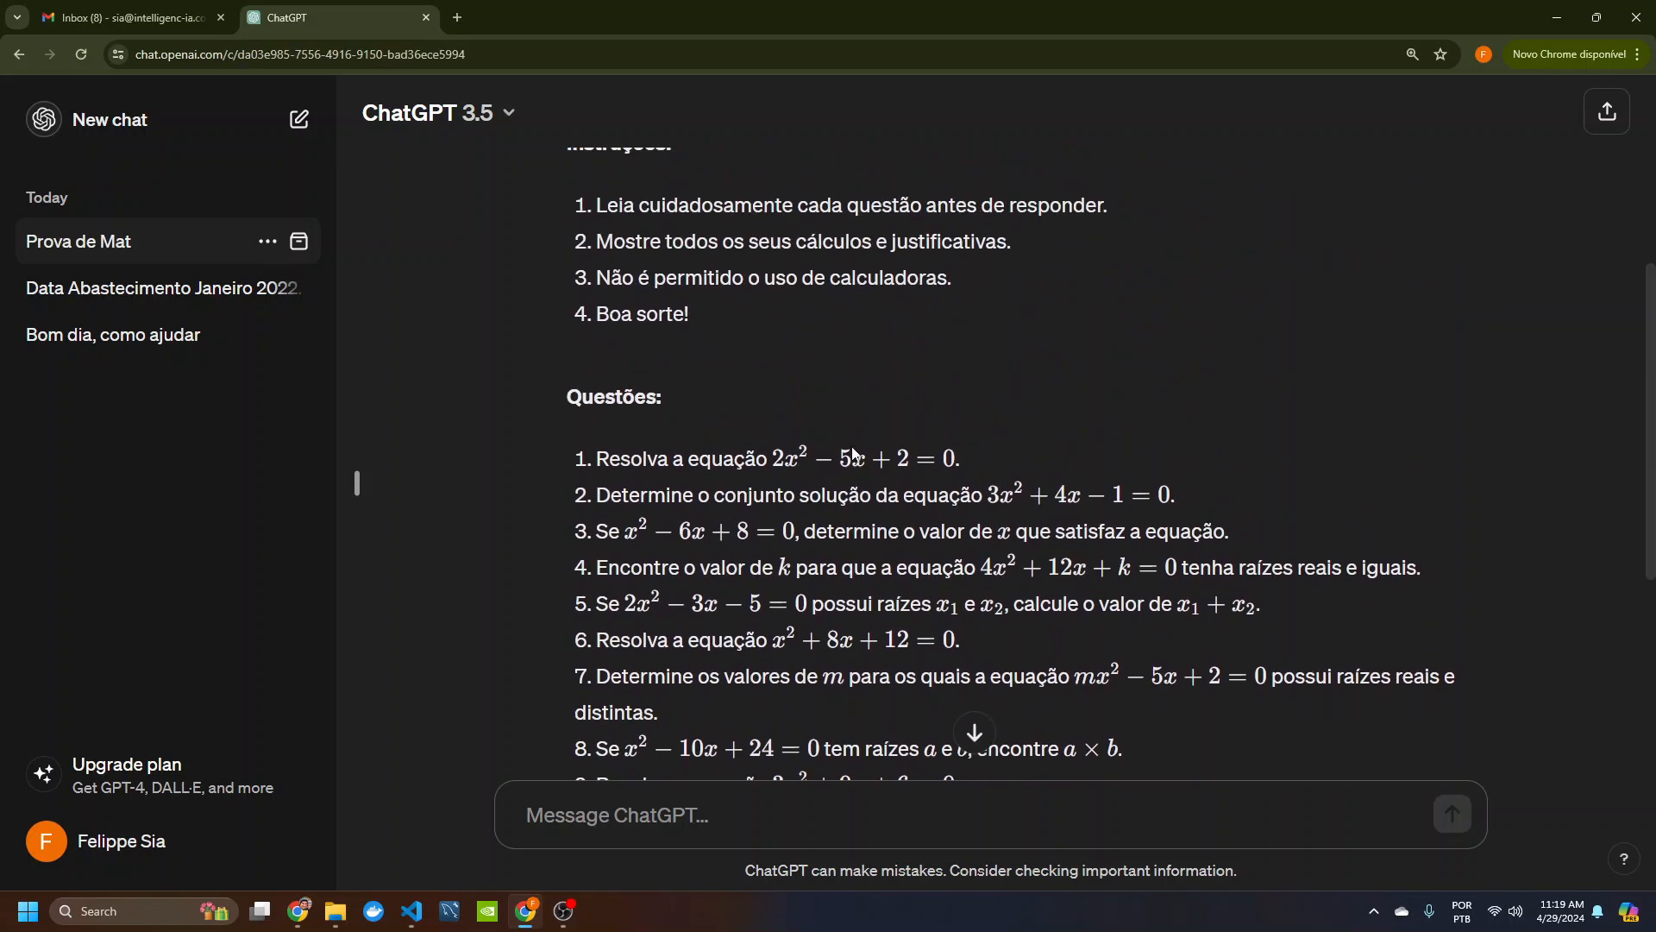
pyautogui.scroll(2, 852, 453)
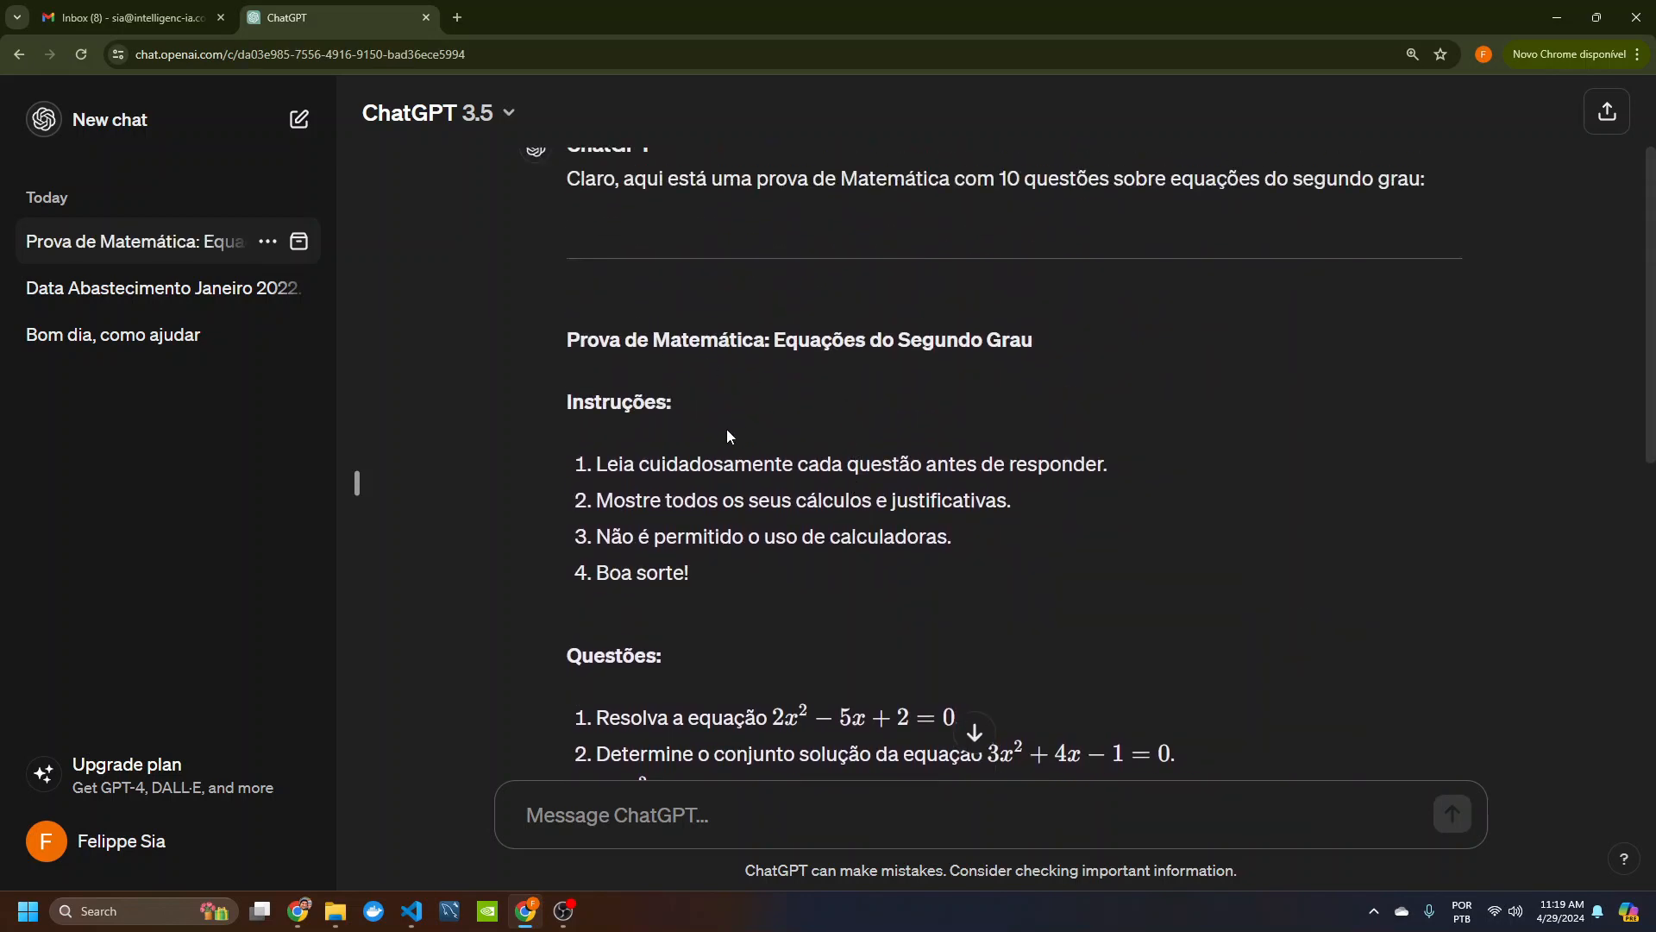
pyautogui.scroll(2, 724, 422)
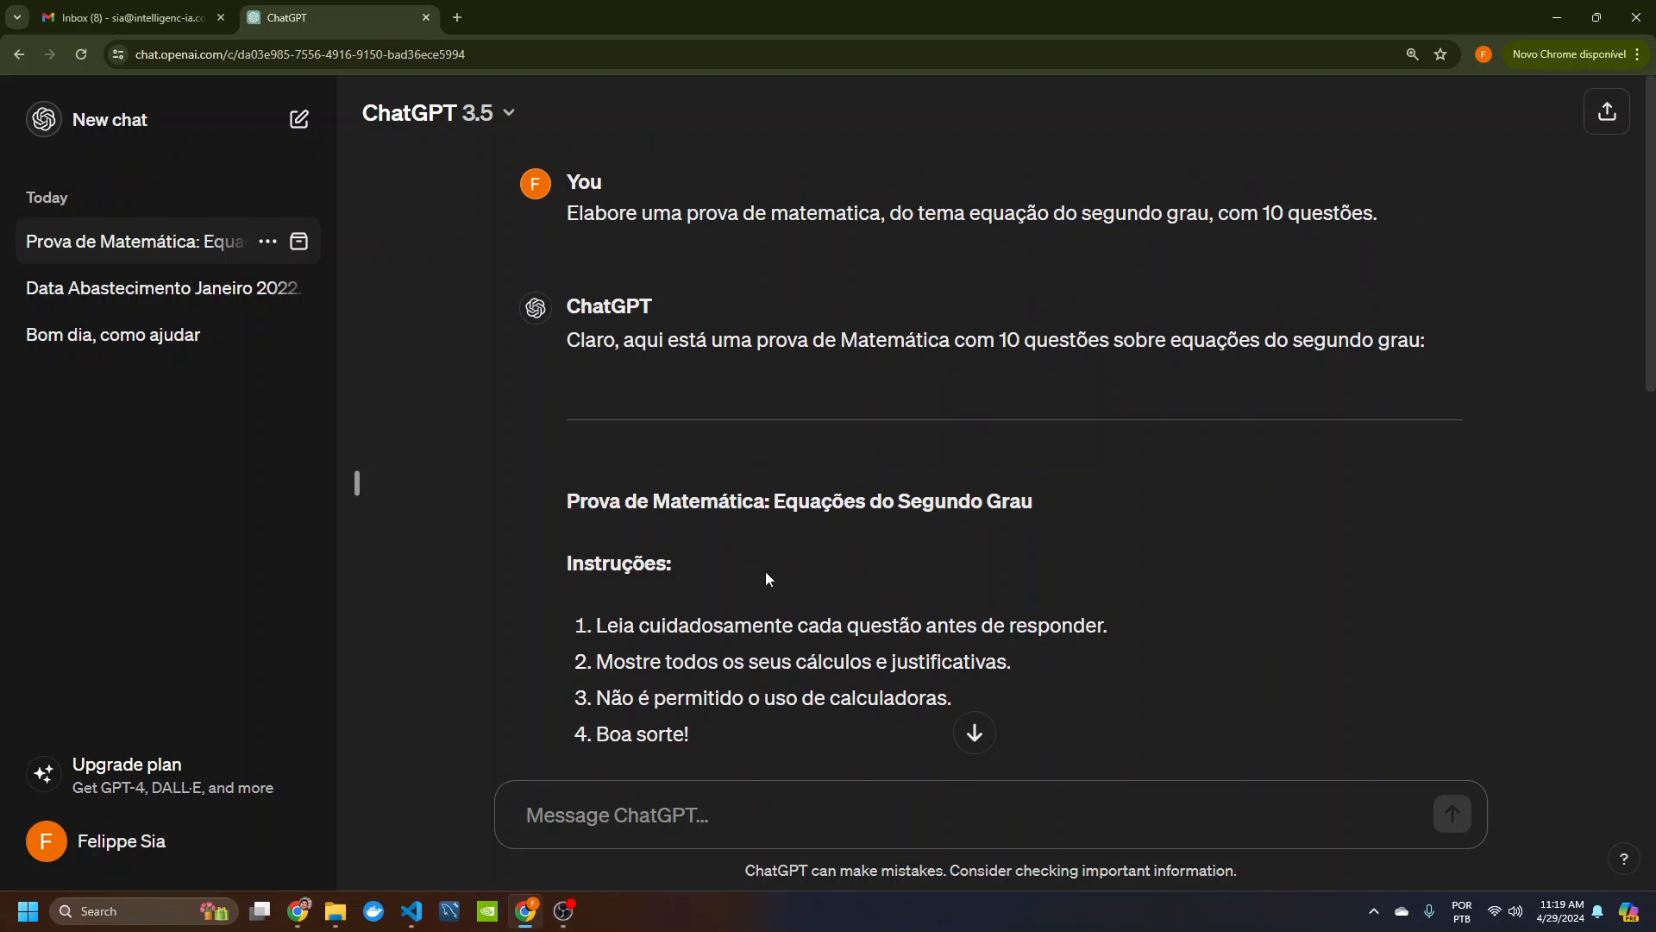
pyautogui.scroll(-3, 766, 578)
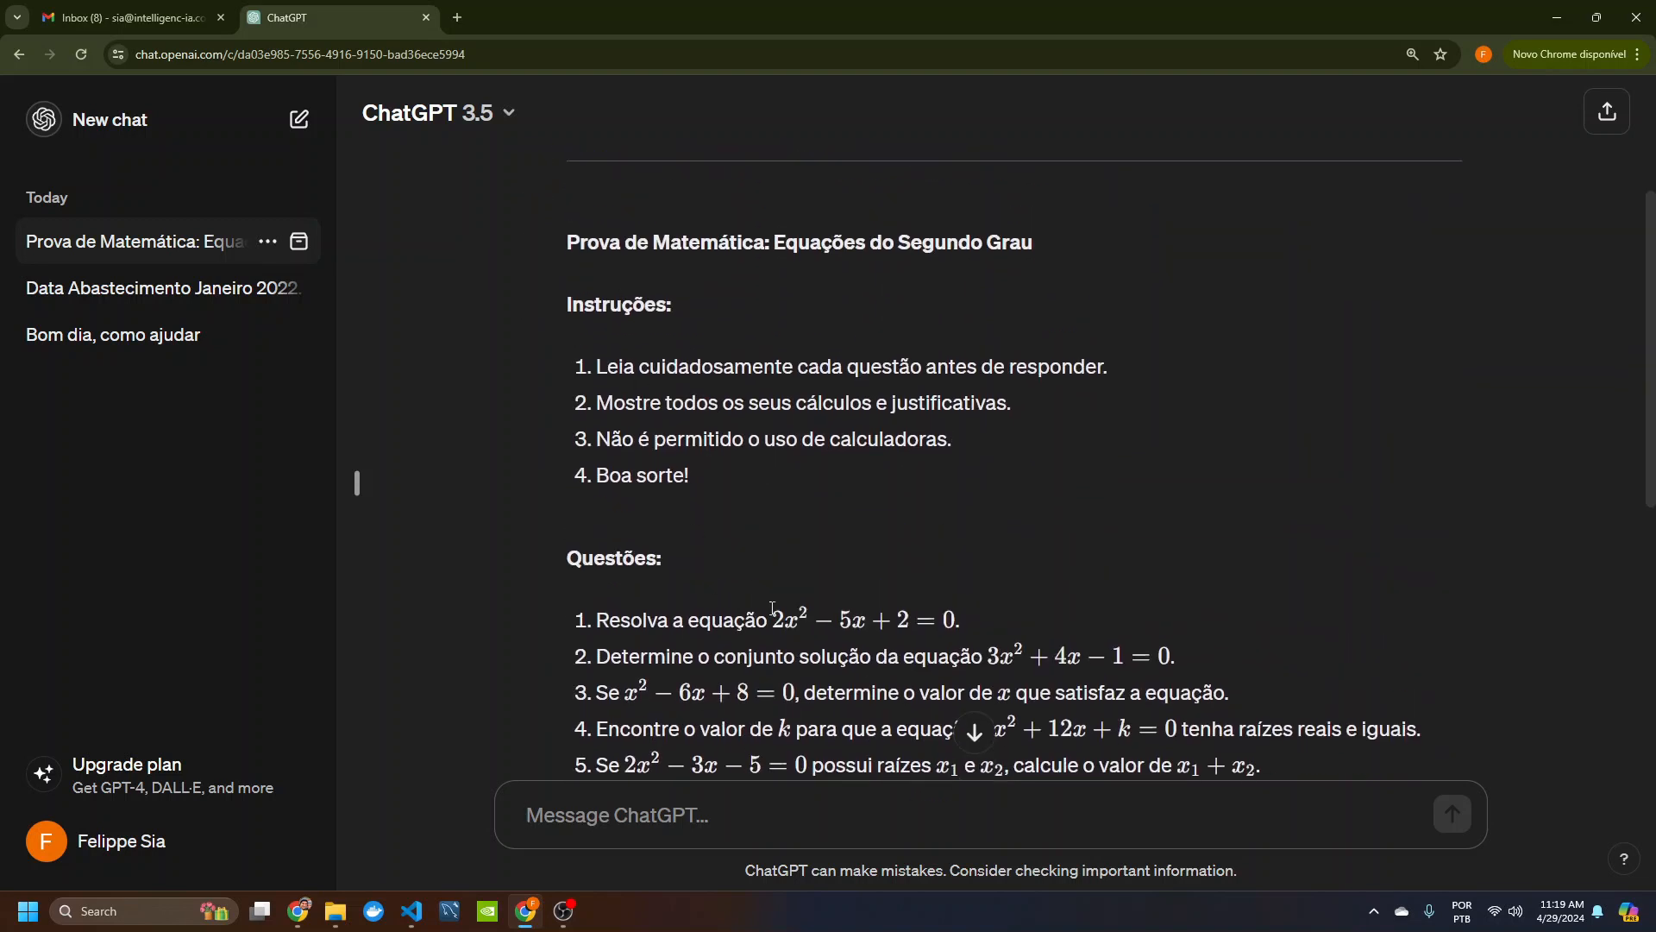
pyautogui.scroll(-3, 772, 607)
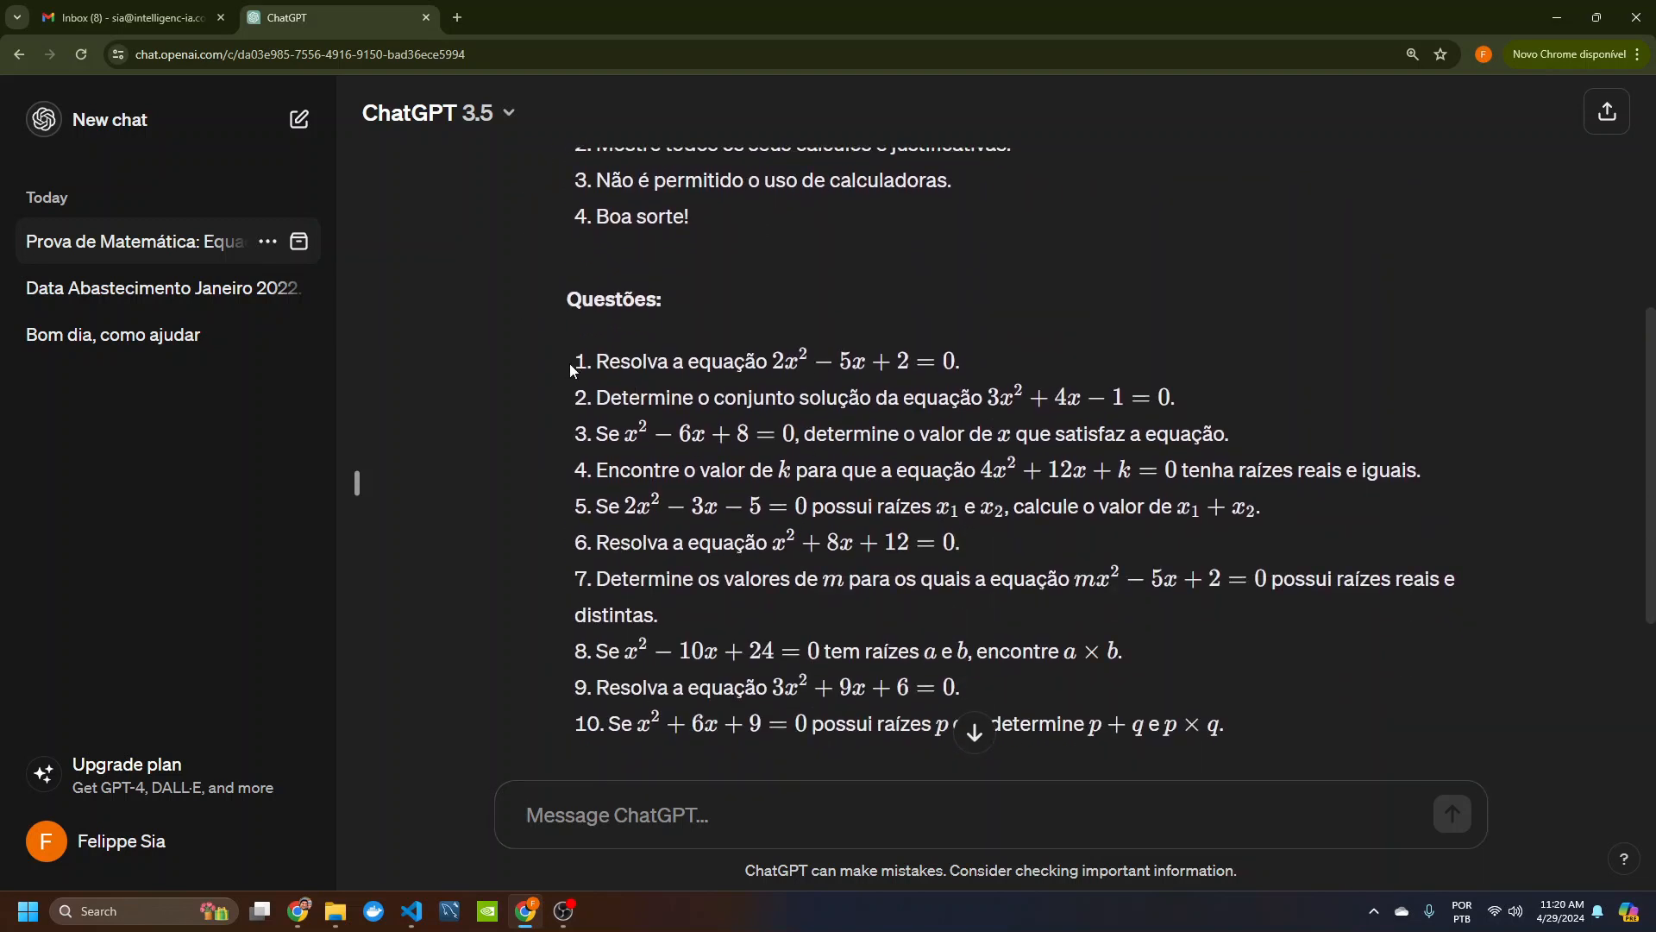
pyautogui.moveTo(570, 365); pyautogui.dragTo(1005, 369)
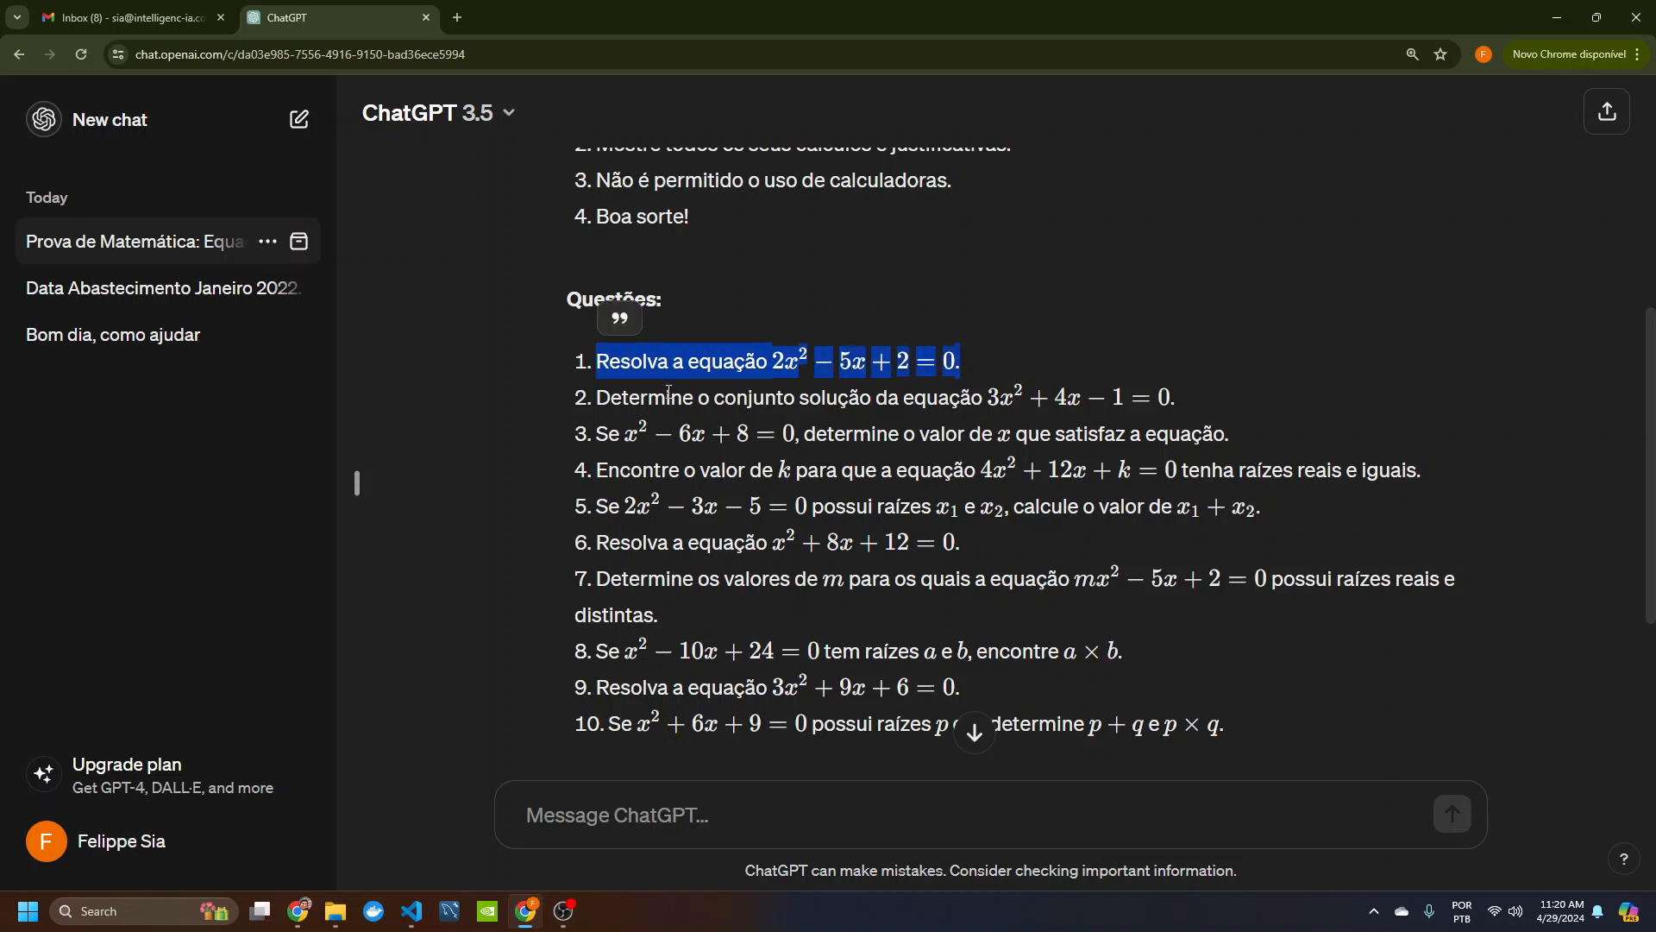
pyautogui.moveTo(621, 399); pyautogui.dragTo(1195, 407)
pyautogui.click(1195, 407)
pyautogui.scroll(-4, 820, 432)
pyautogui.scroll(3, 819, 432)
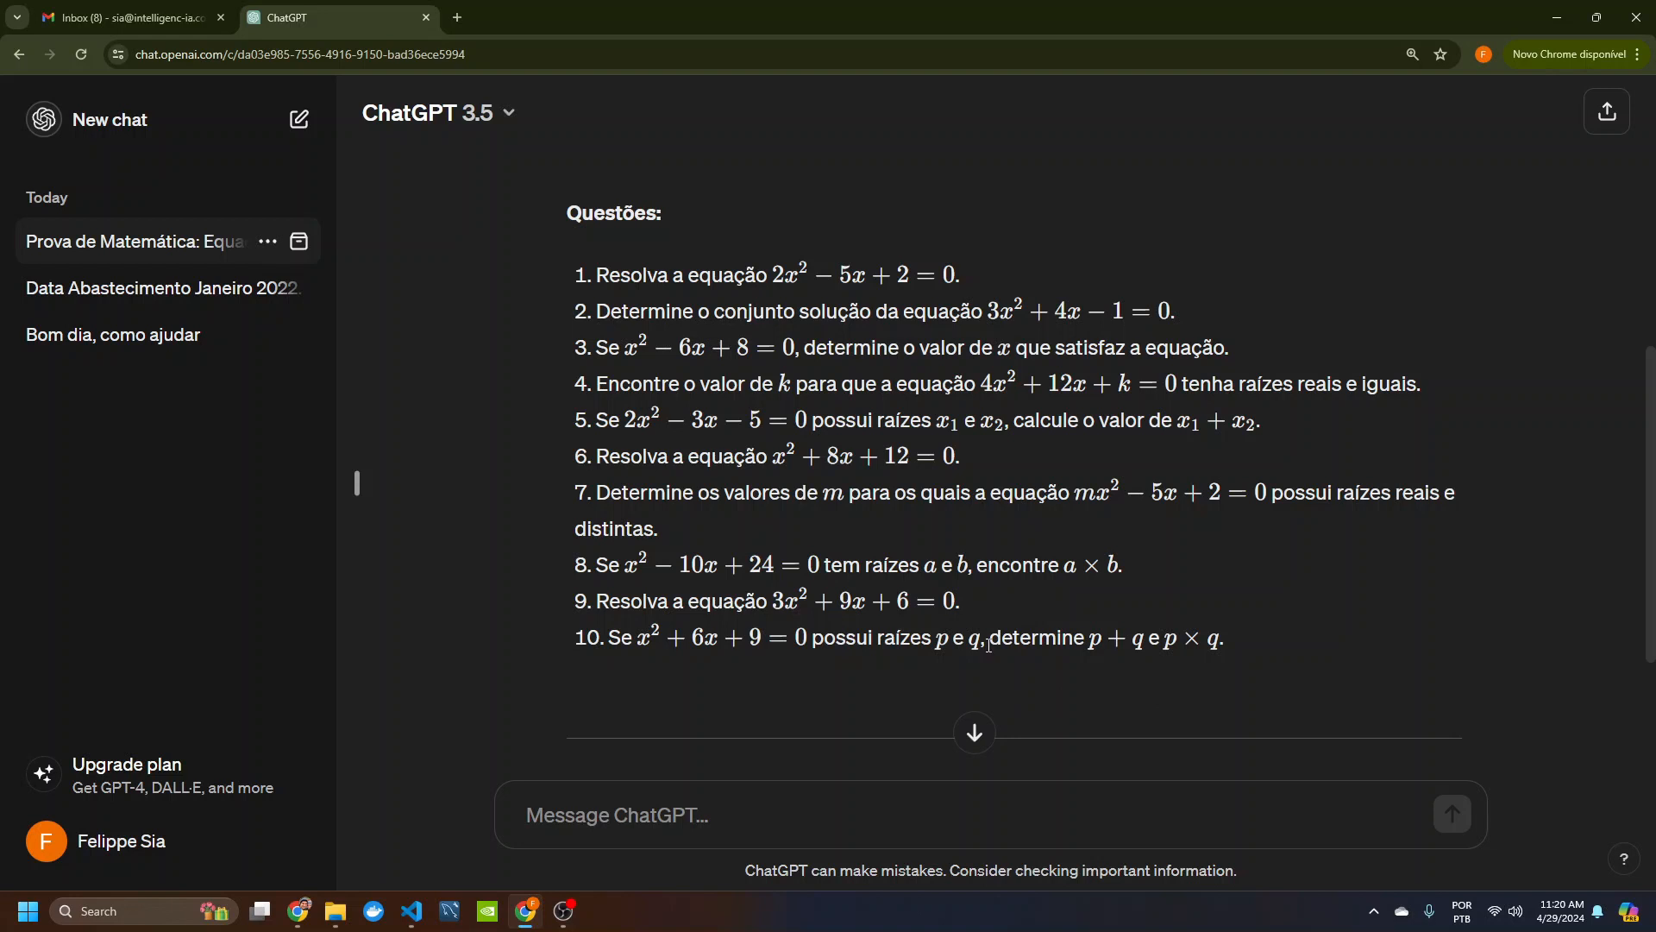
# Step: Send the follow-up request "Troque as 3 primeiras questoes por questoes alternativas, com 5 escolhas em cada uma." in the same chat
pyautogui.click(687, 815)
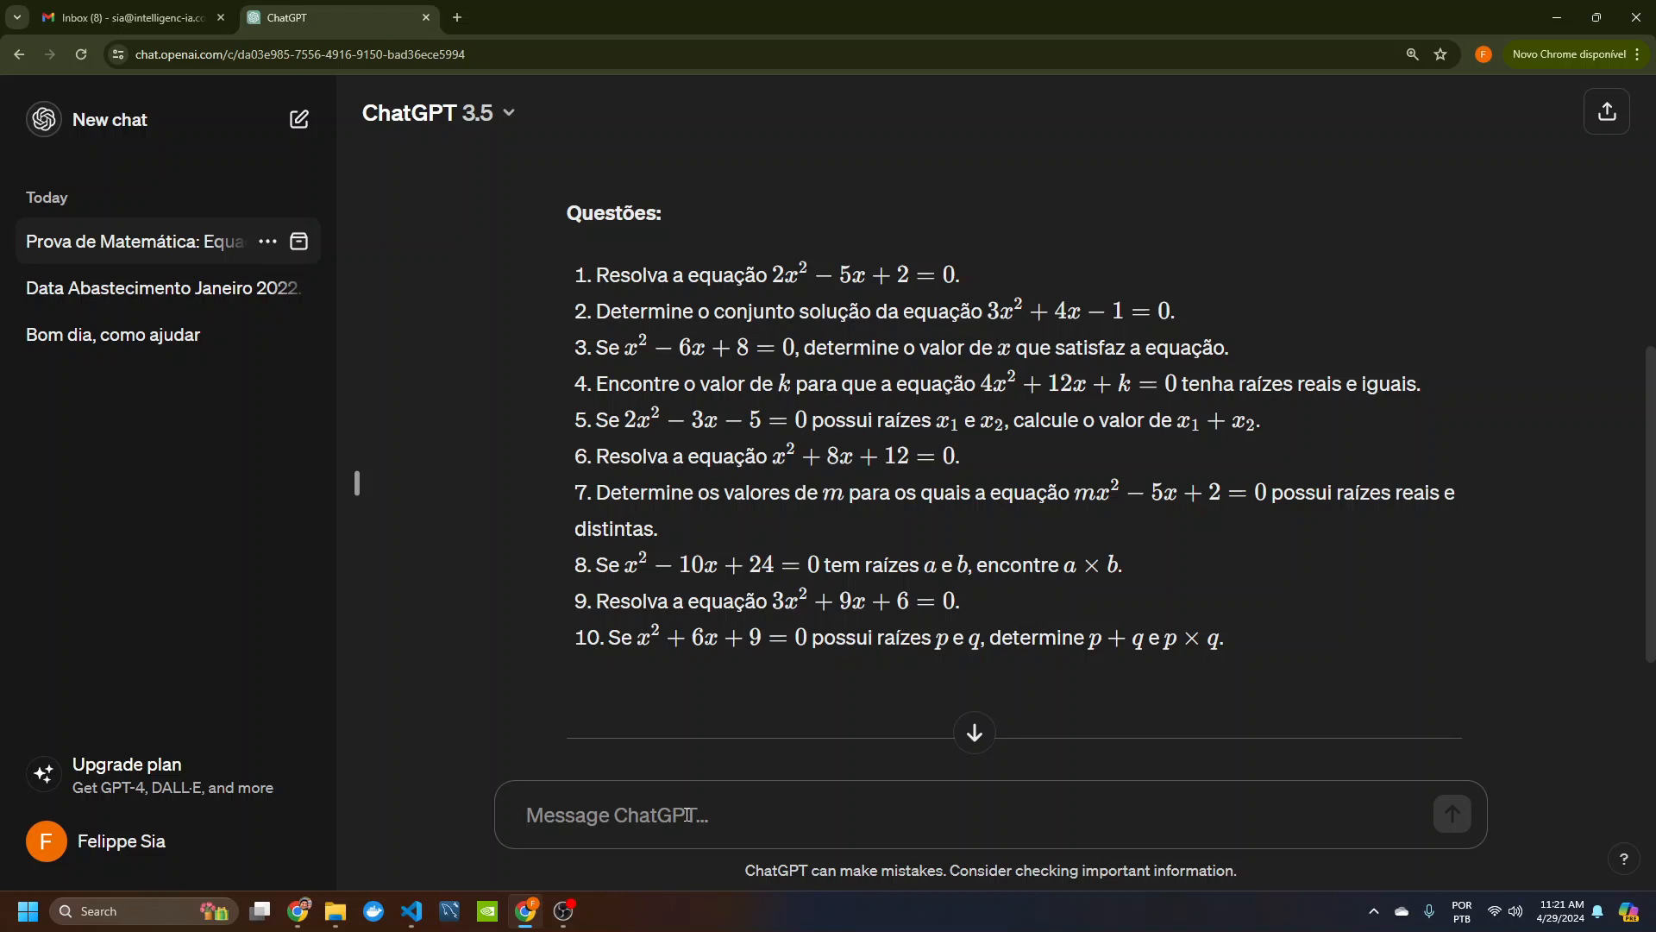
pyautogui.write('Tr')
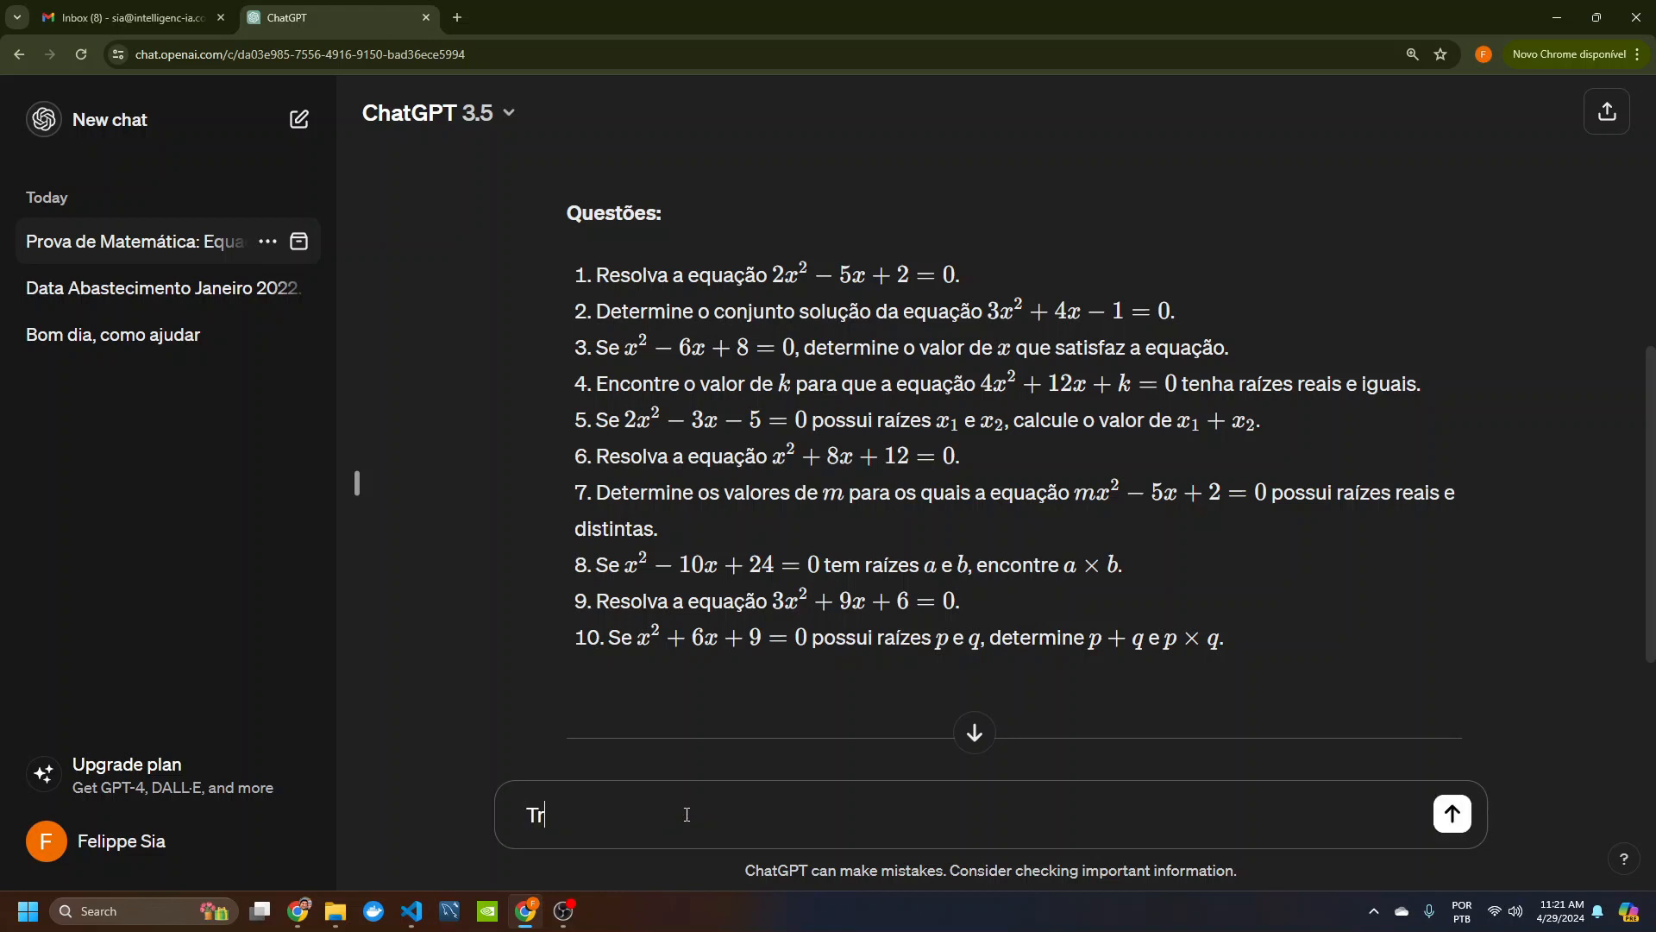
pyautogui.write('o')
pyautogui.press('BackSpace')
pyautogui.press('BackSpace')
pyautogui.press('BackSpace')
pyautogui.write('Troque as 3 primeiras qu')
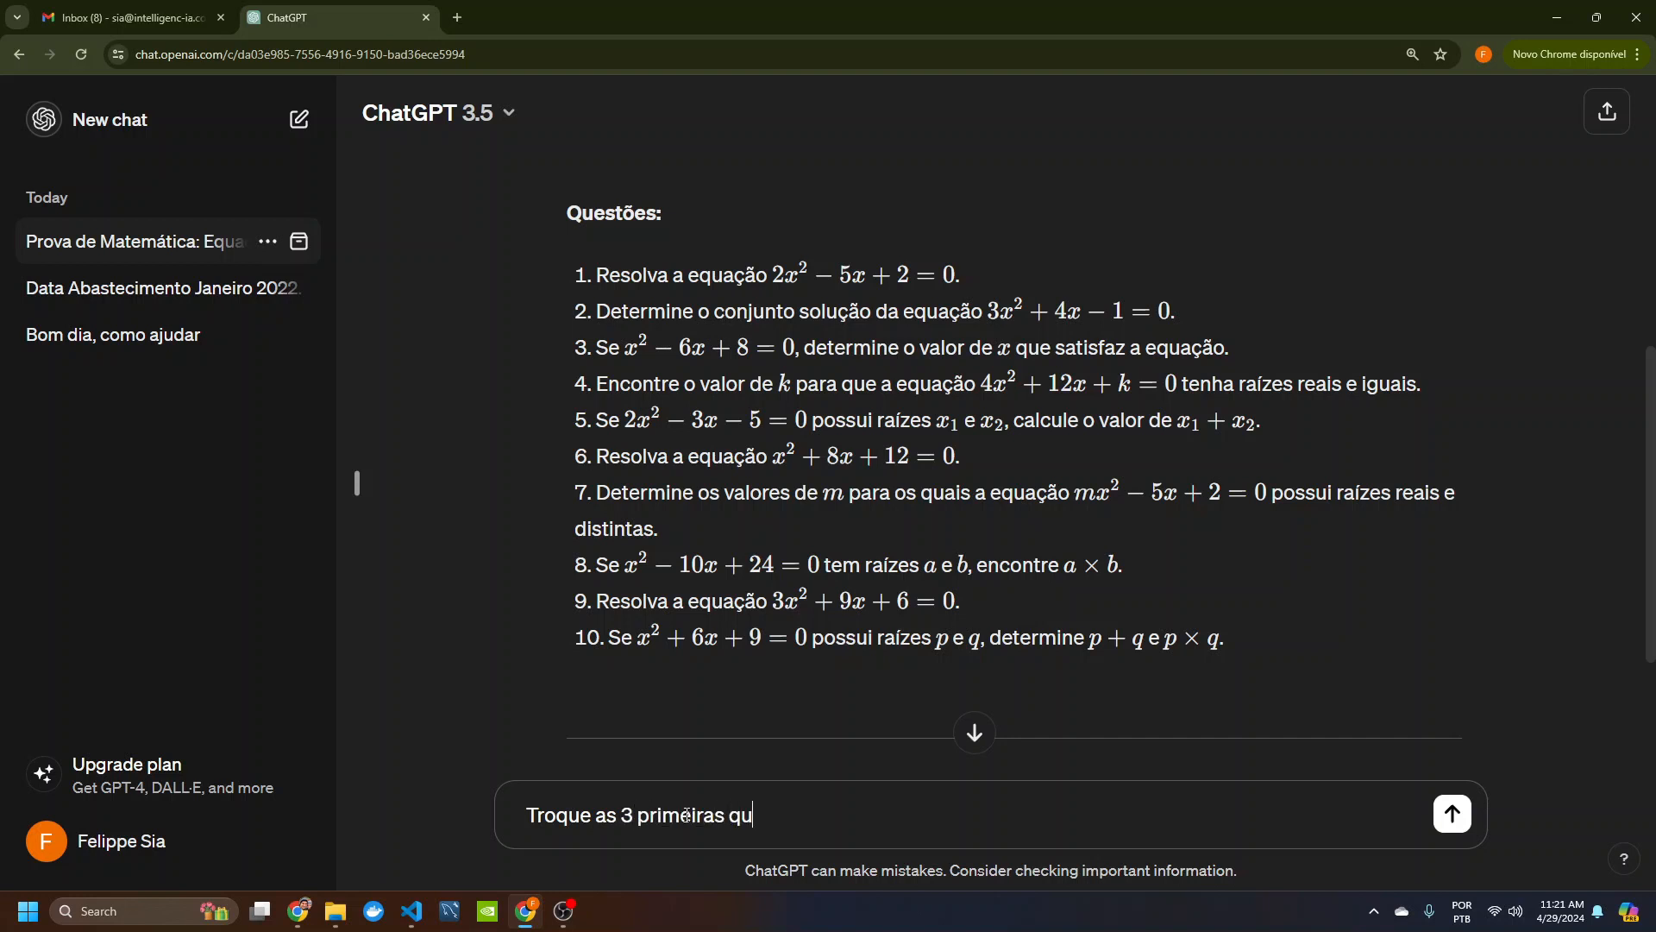
pyautogui.write('estoes por questoes ')
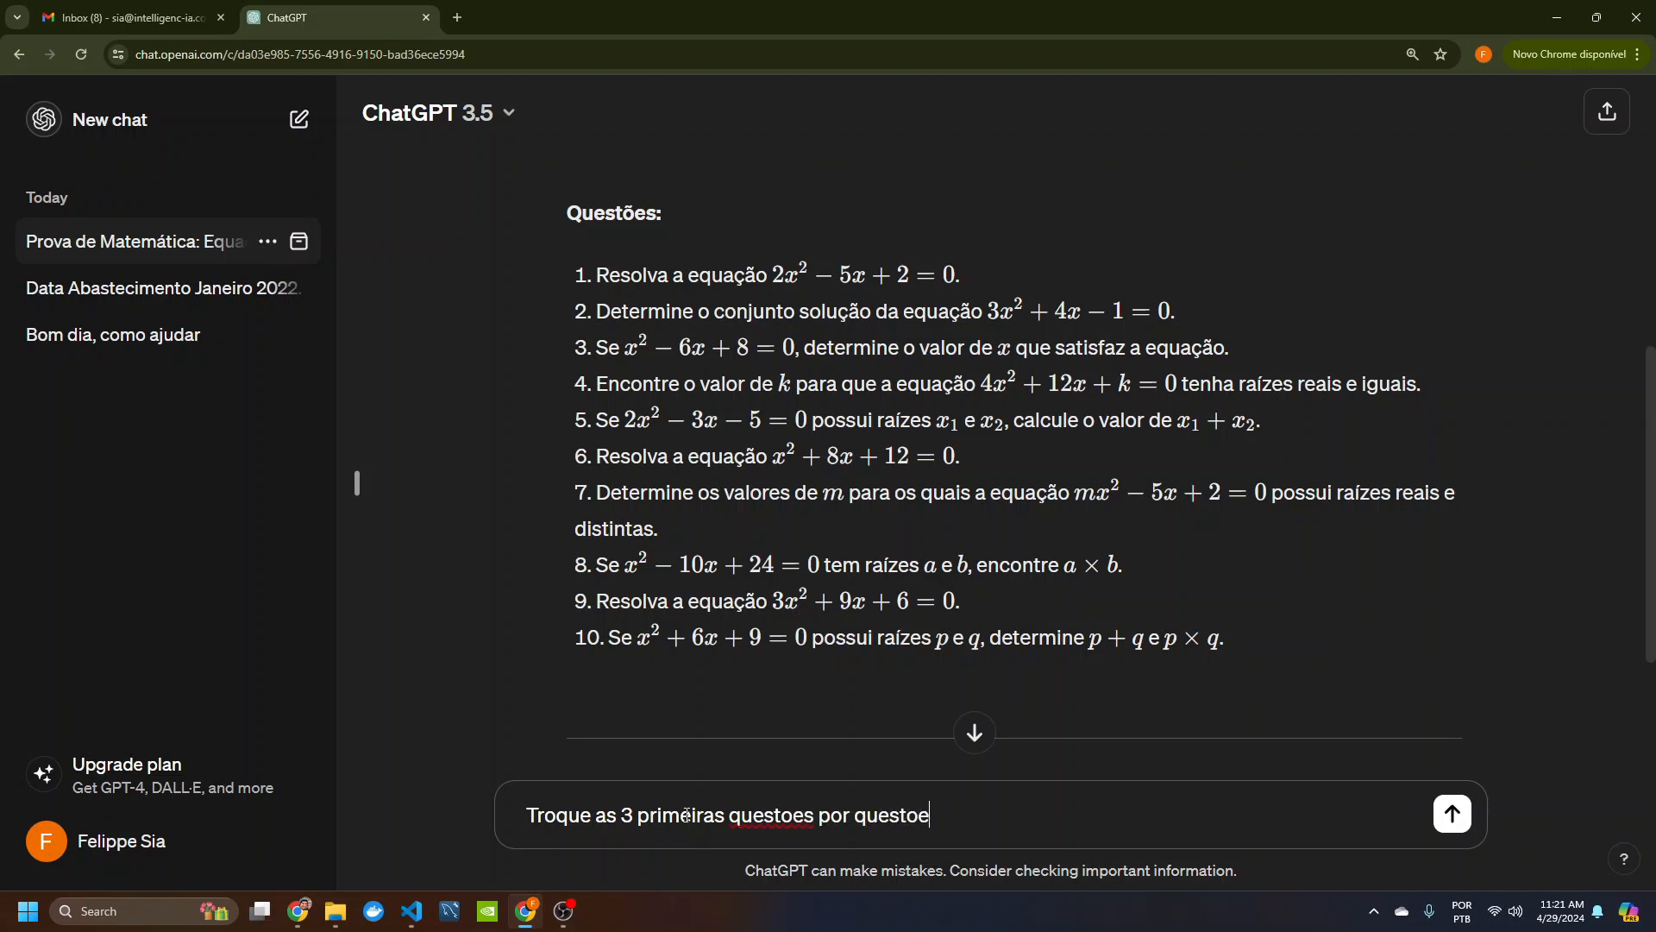
pyautogui.write('alternaticvas')
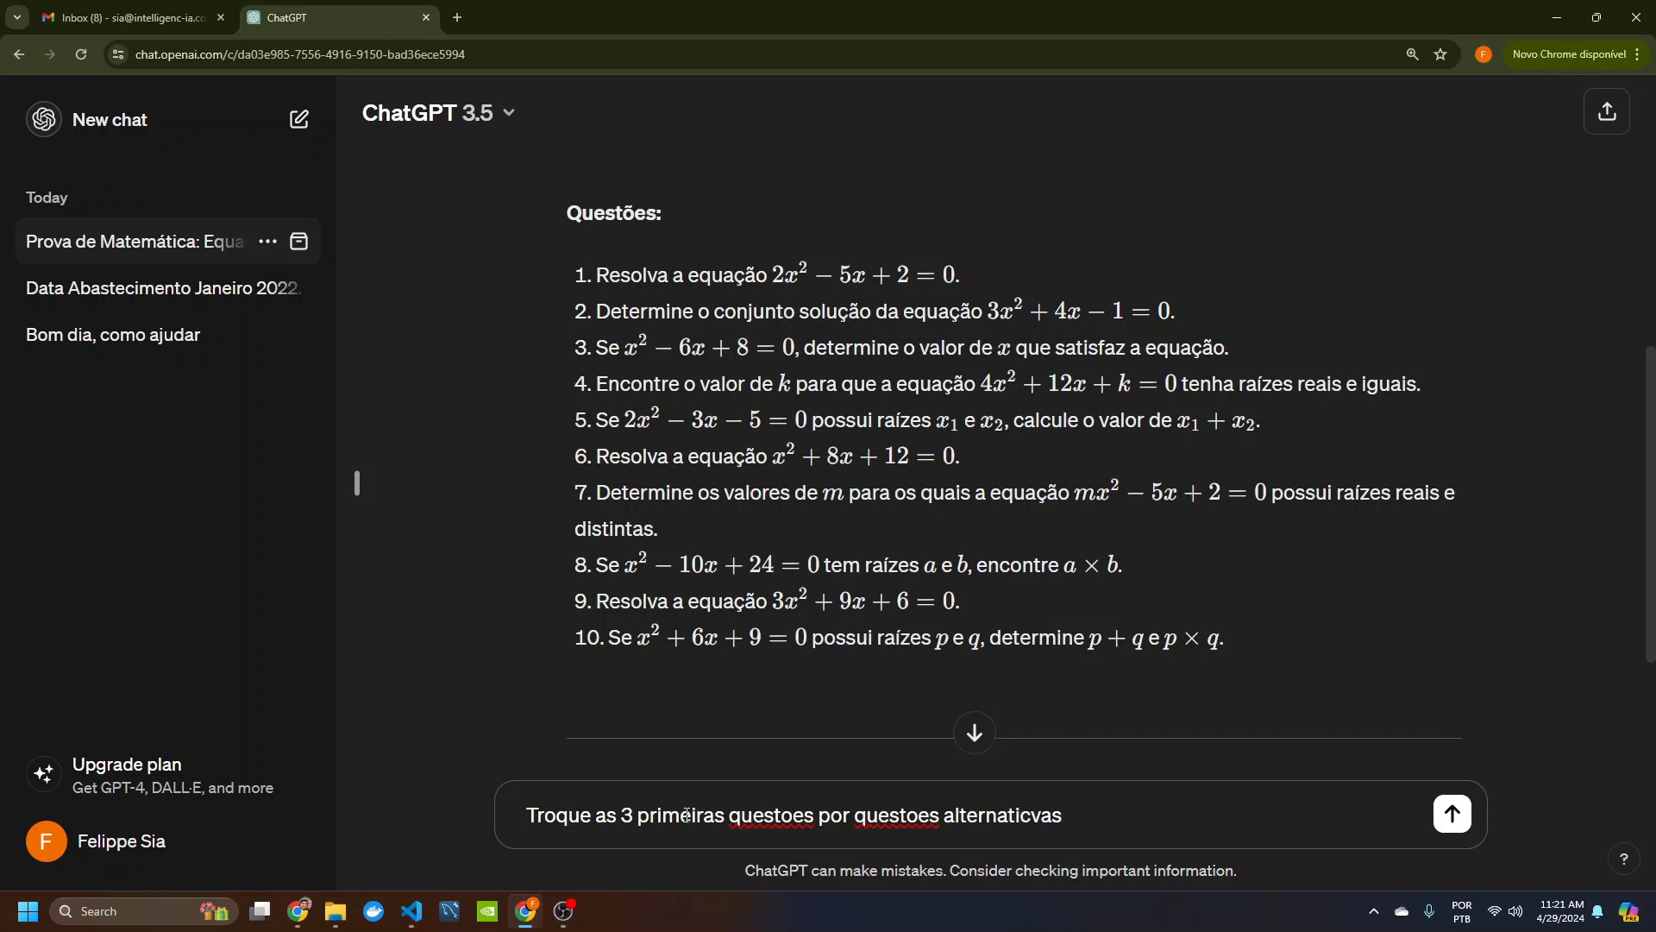
pyautogui.press('BackSpace')
pyautogui.press('BackSpace')
pyautogui.press('BackSpace')
pyautogui.press('BackSpace')
pyautogui.write('vas, com 5 escolhas em ca')
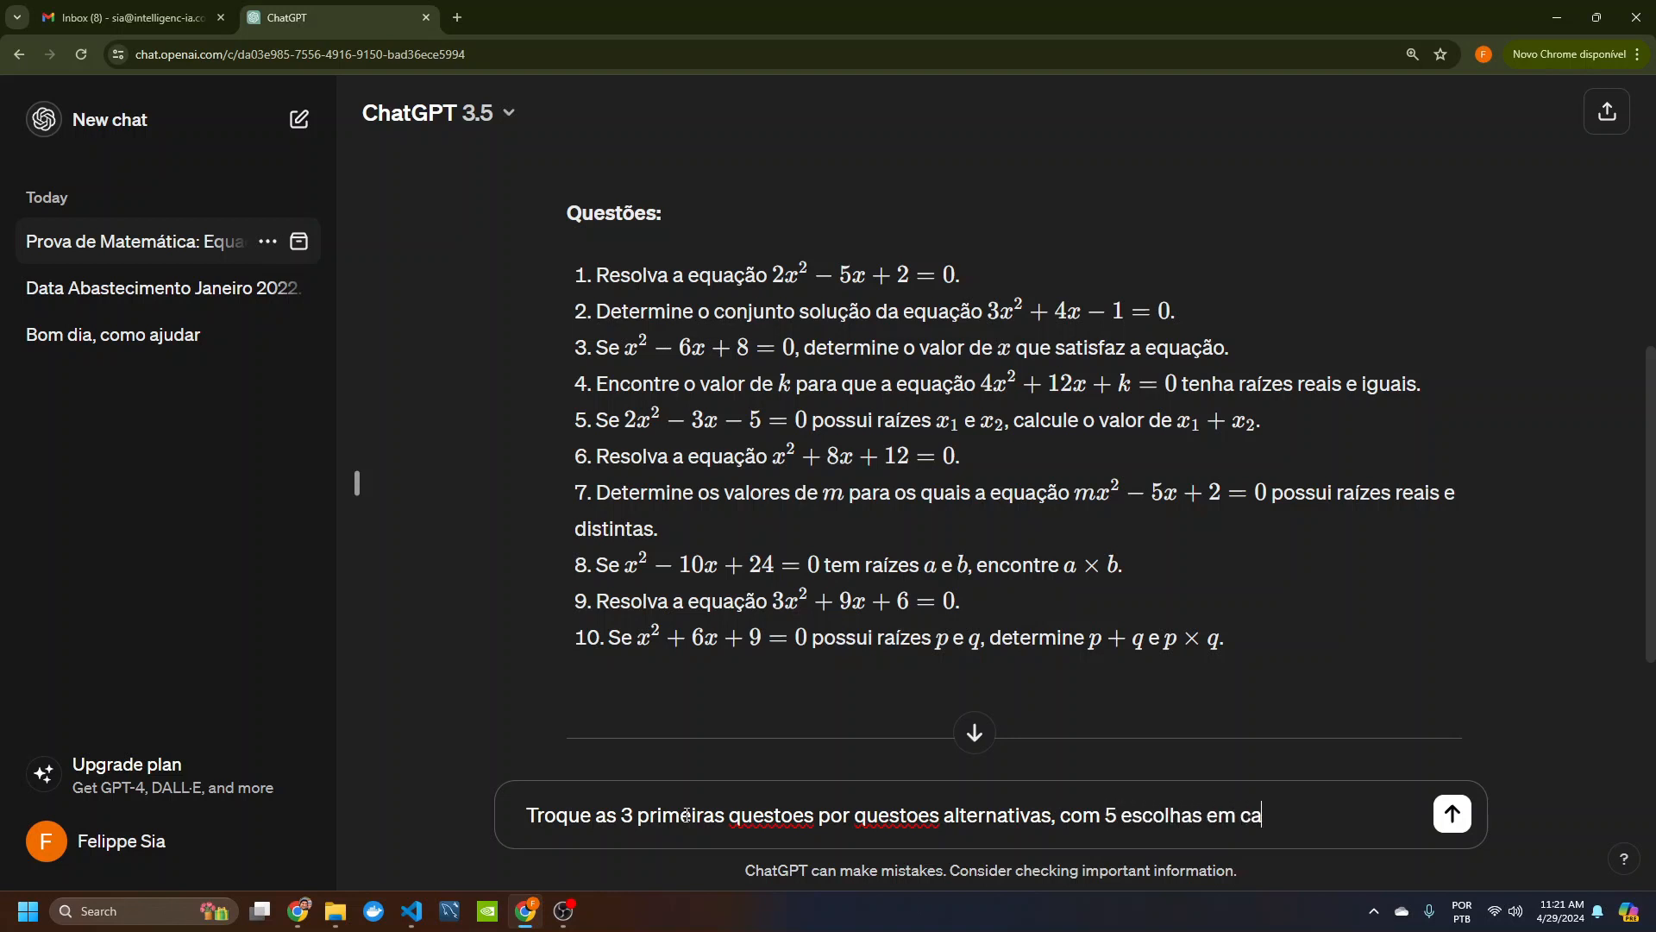
pyautogui.write('da uma.')
pyautogui.press('Return')
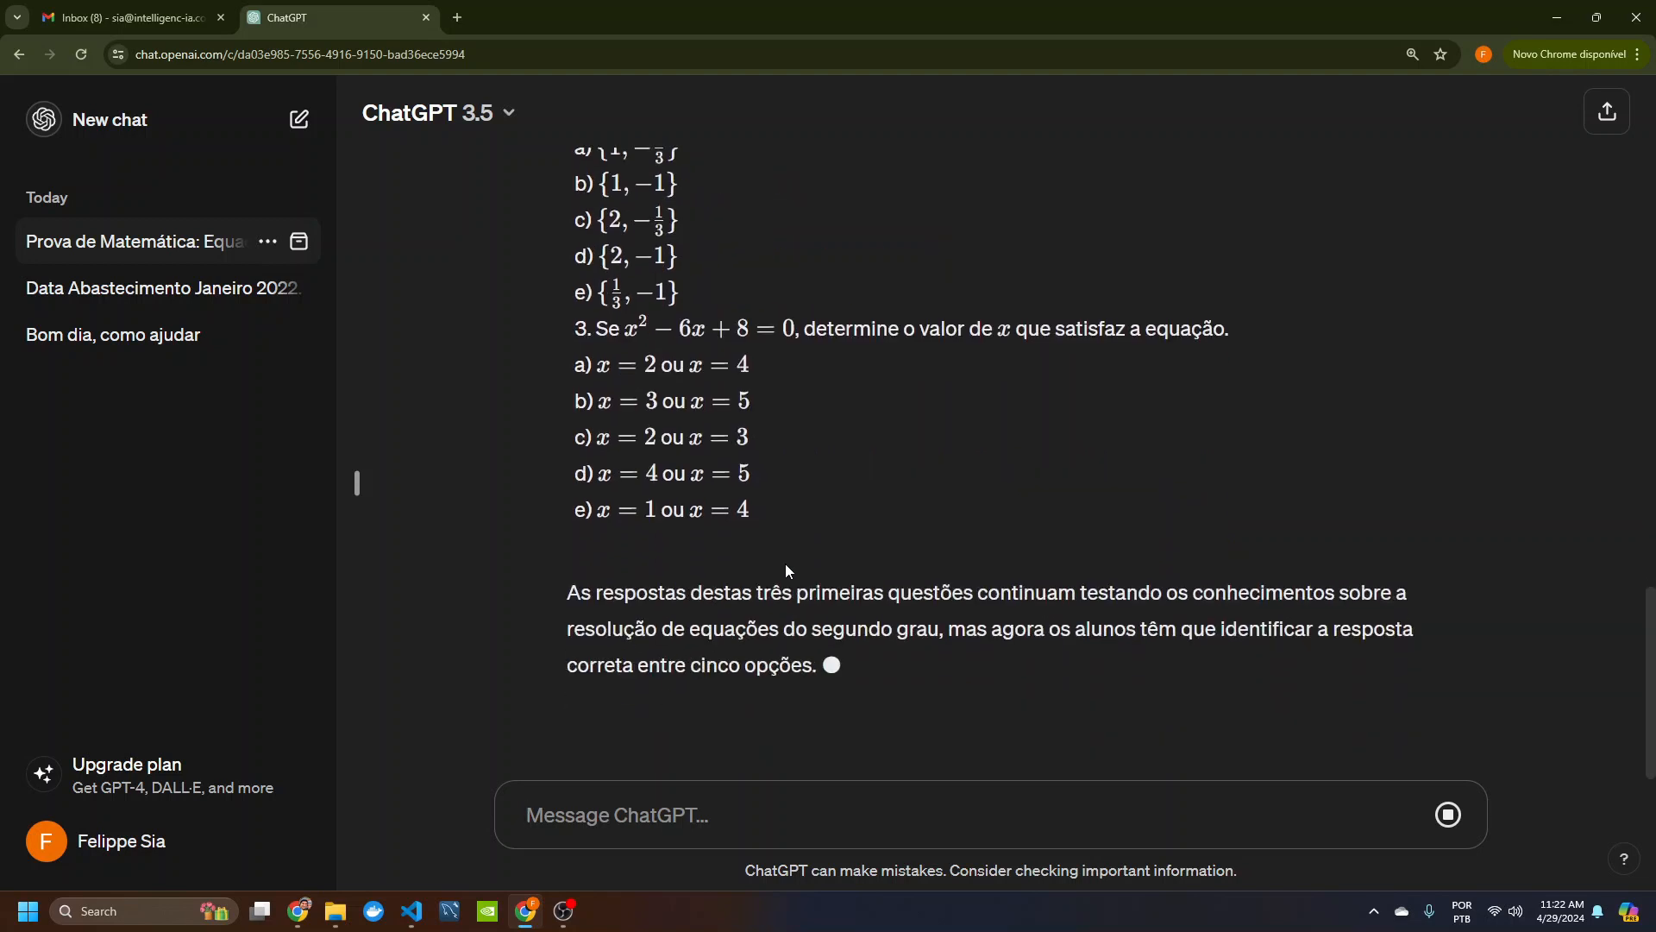
# Step: Review the rewritten multiple-choice questions against the original exam's question list, highlighting the original question 10
pyautogui.scroll(5, 821, 526)
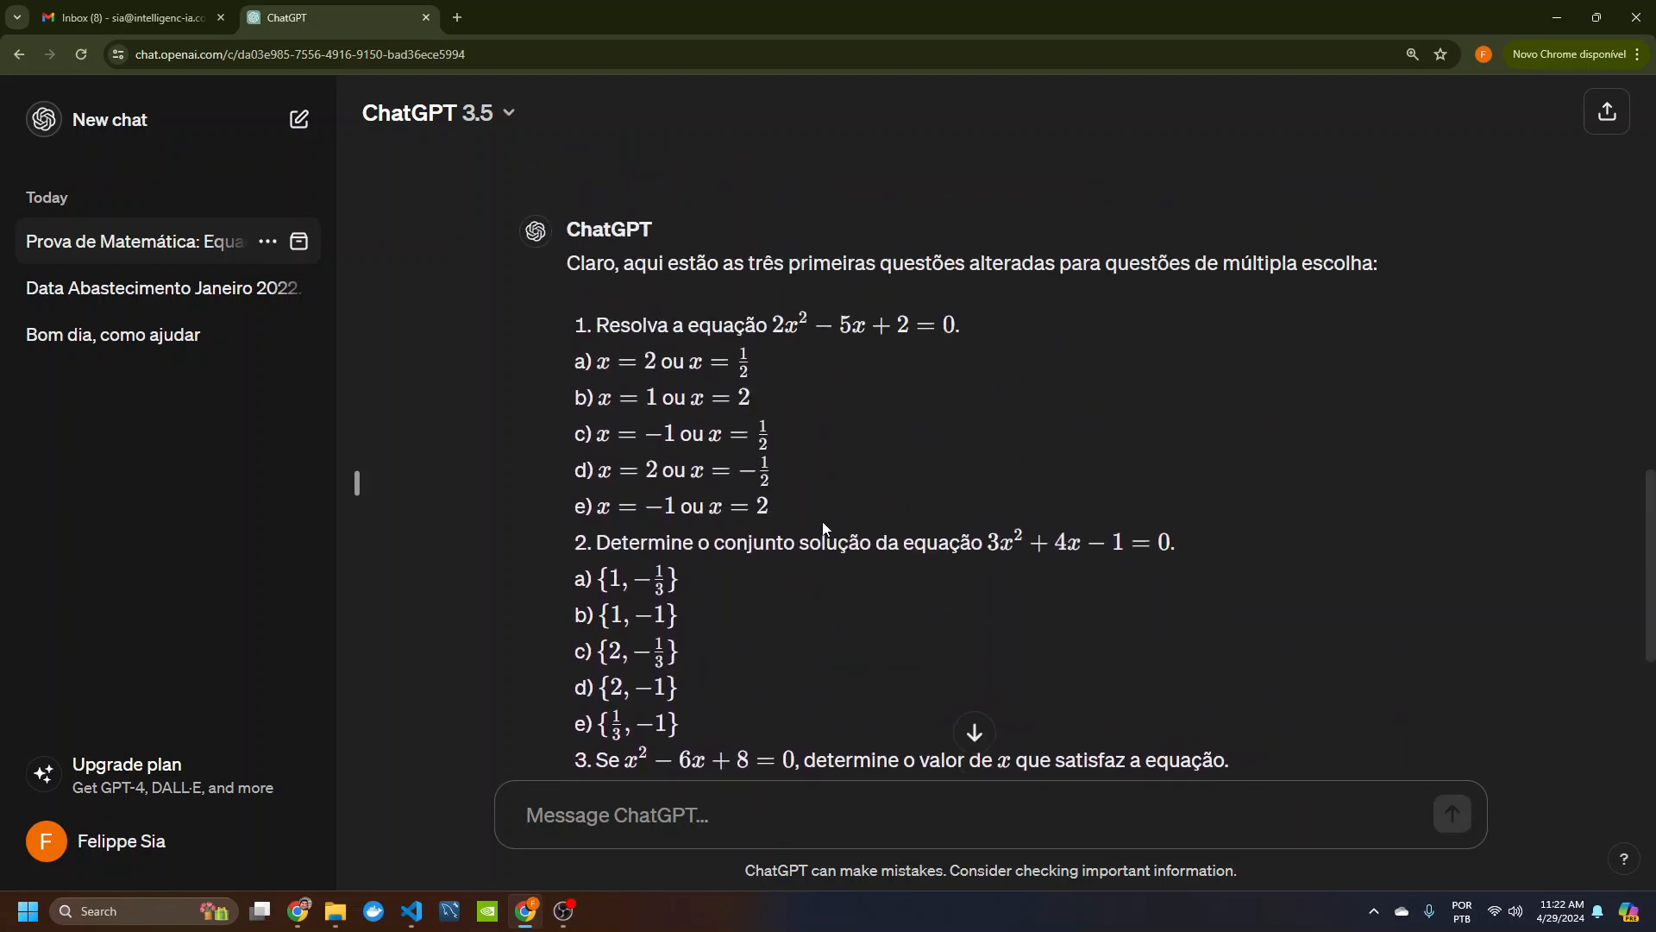
pyautogui.scroll(-5, 831, 557)
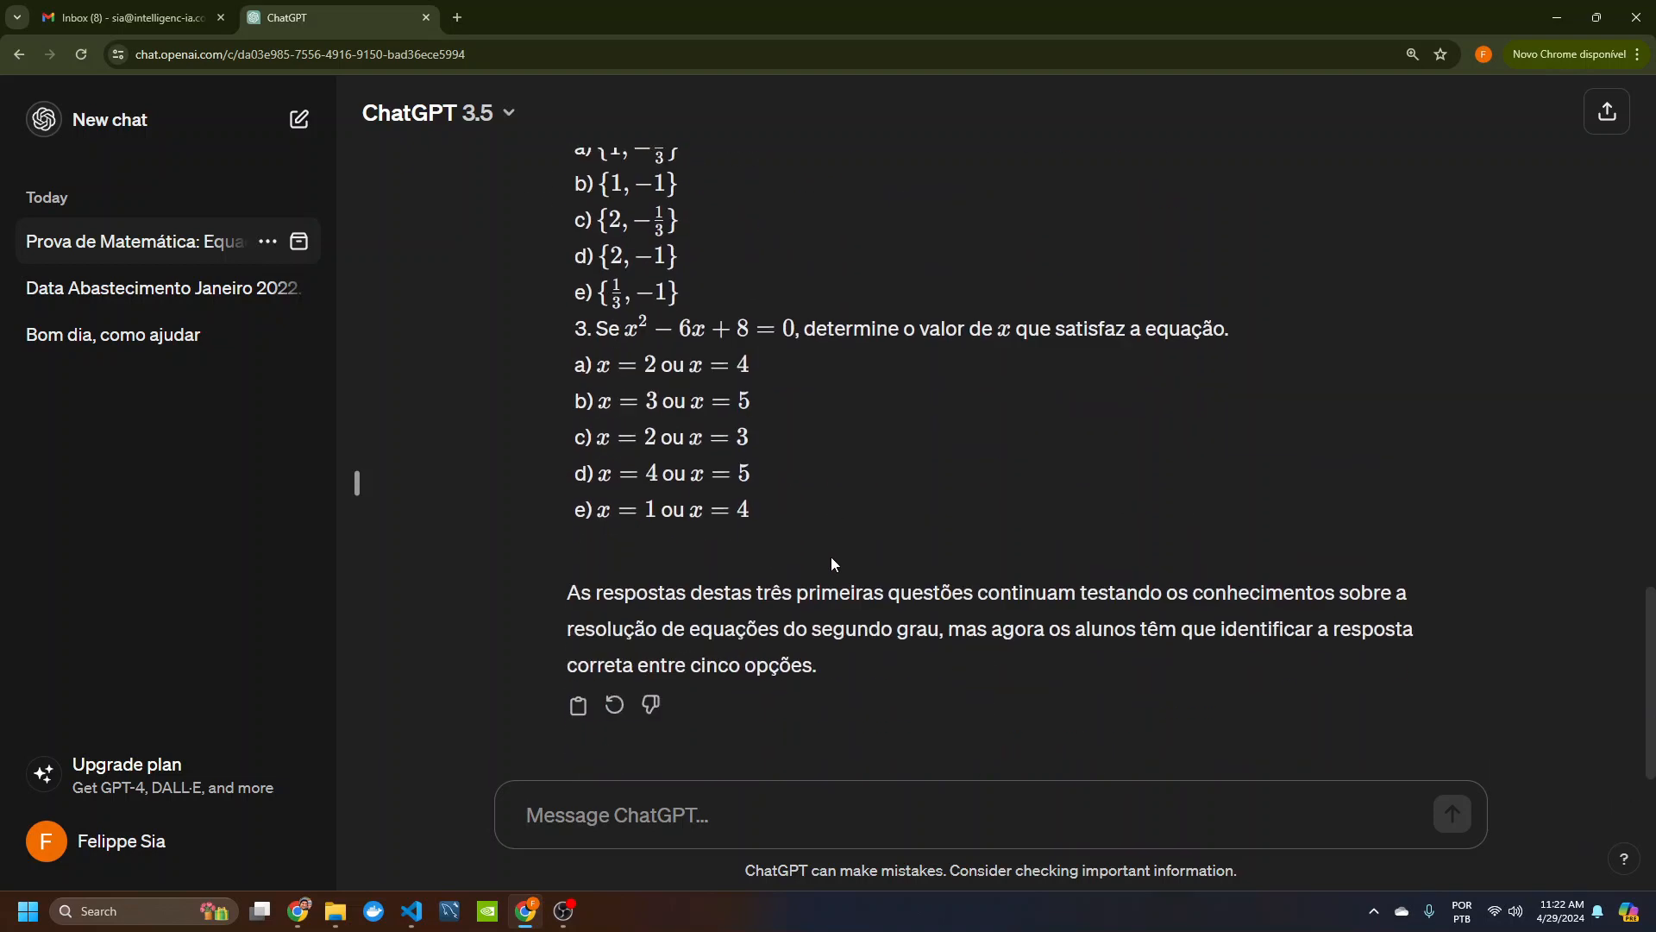
pyautogui.scroll(15, 825, 568)
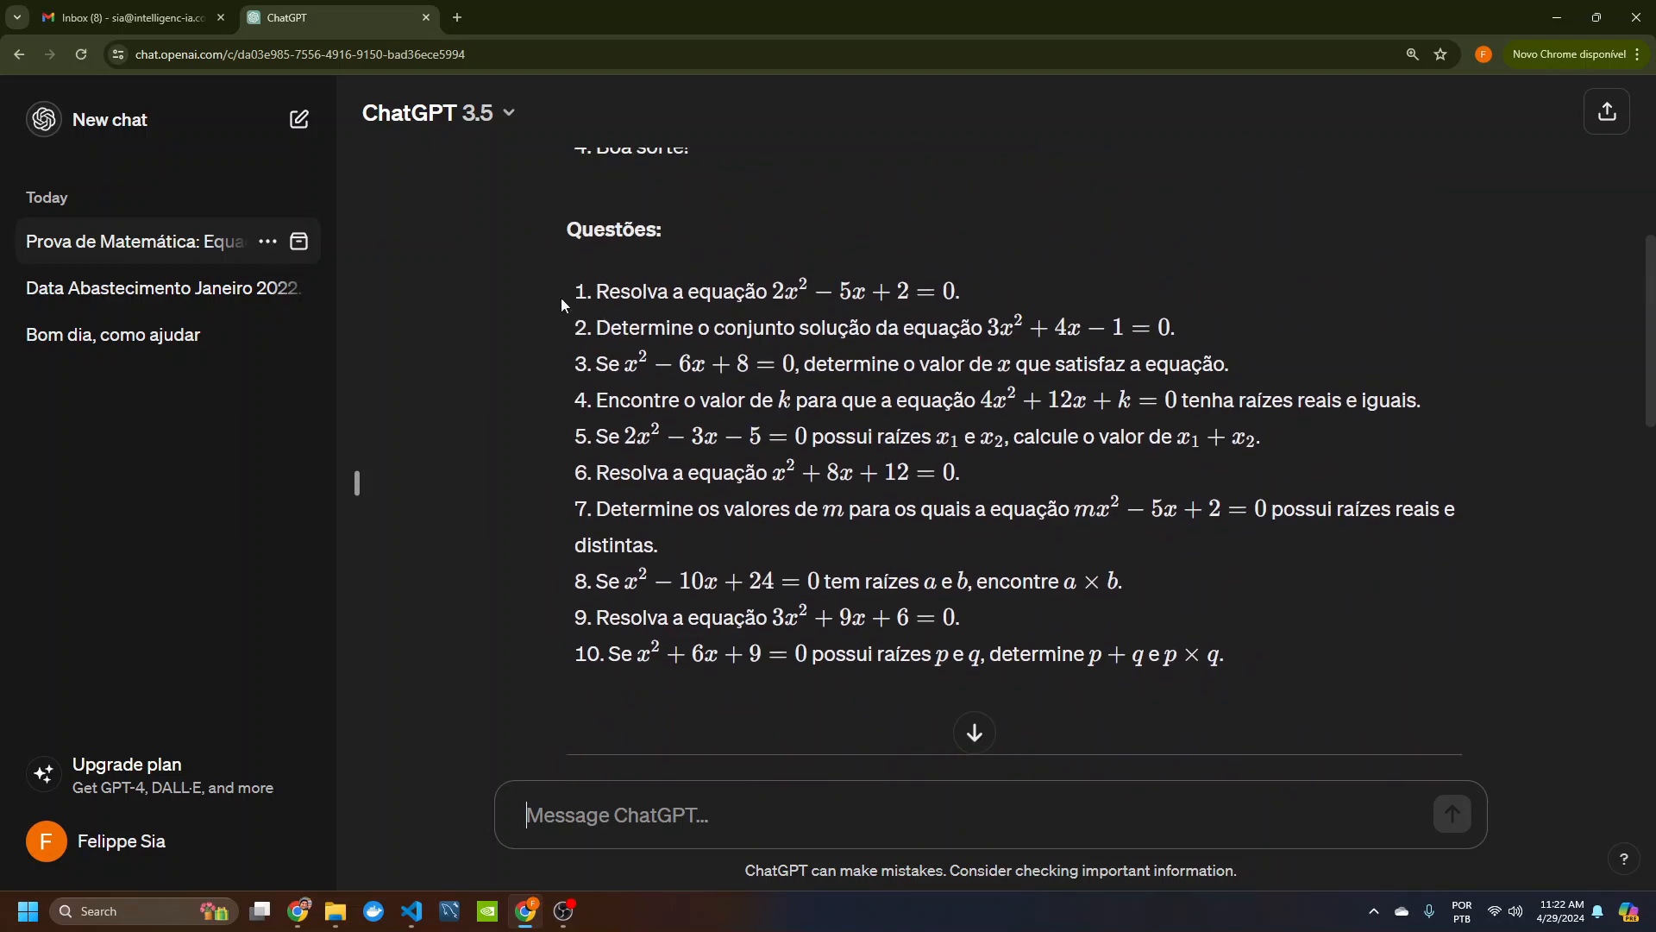
pyautogui.scroll(-4, 843, 480)
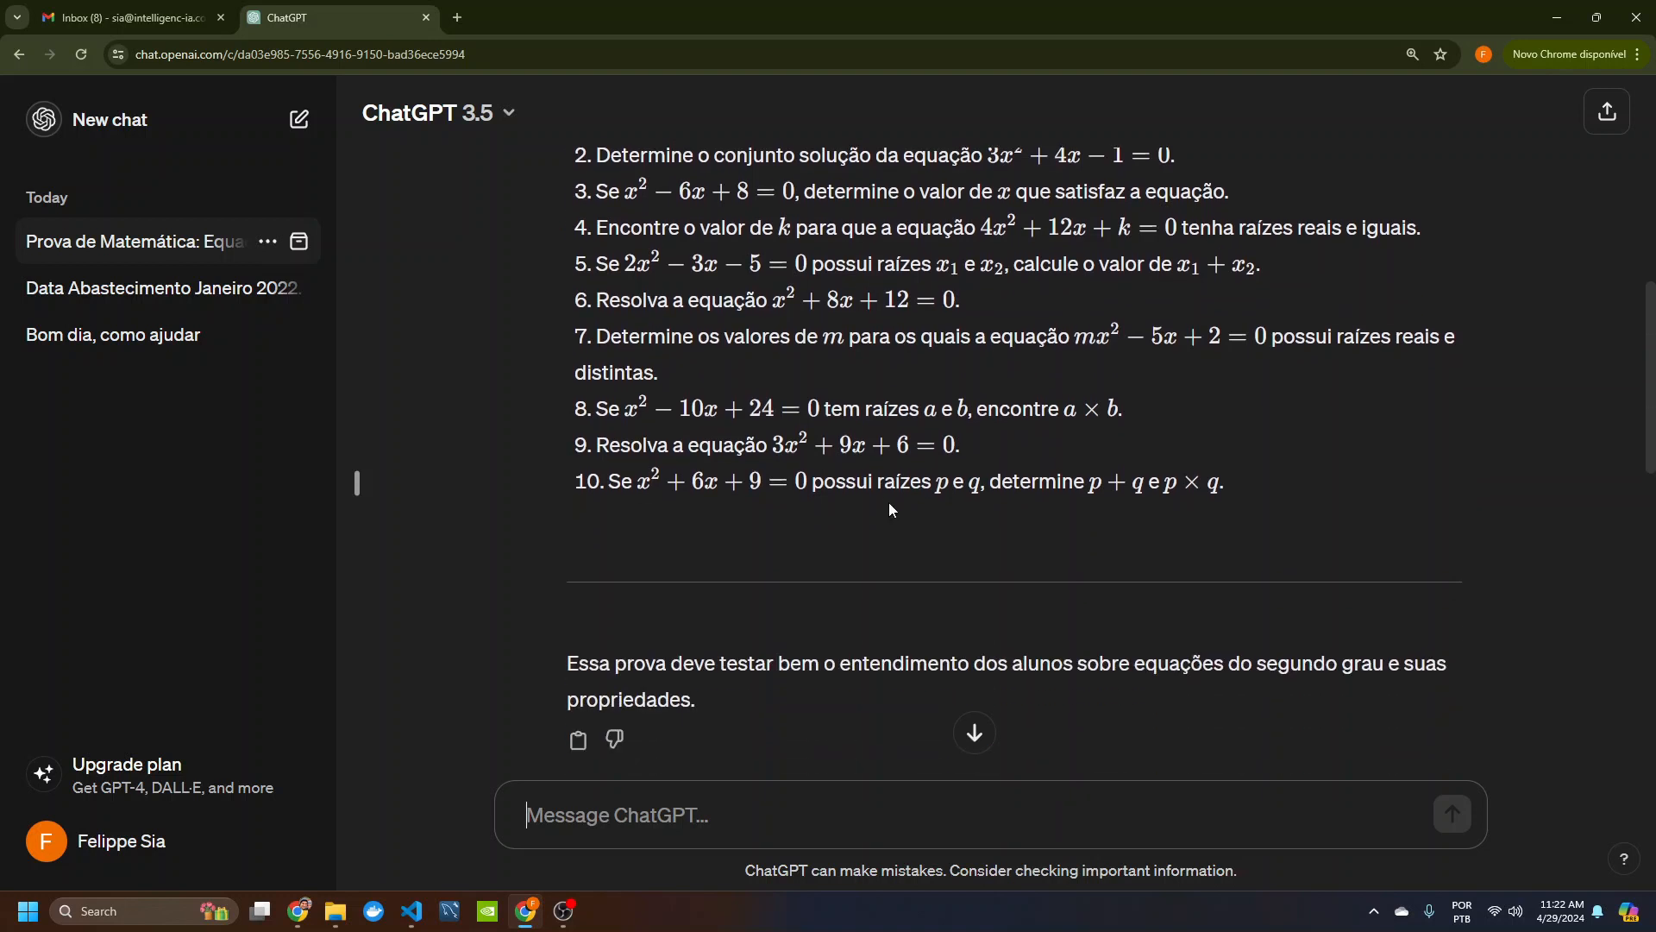
pyautogui.moveTo(607, 312); pyautogui.dragTo(1230, 316)
pyautogui.click(1235, 314)
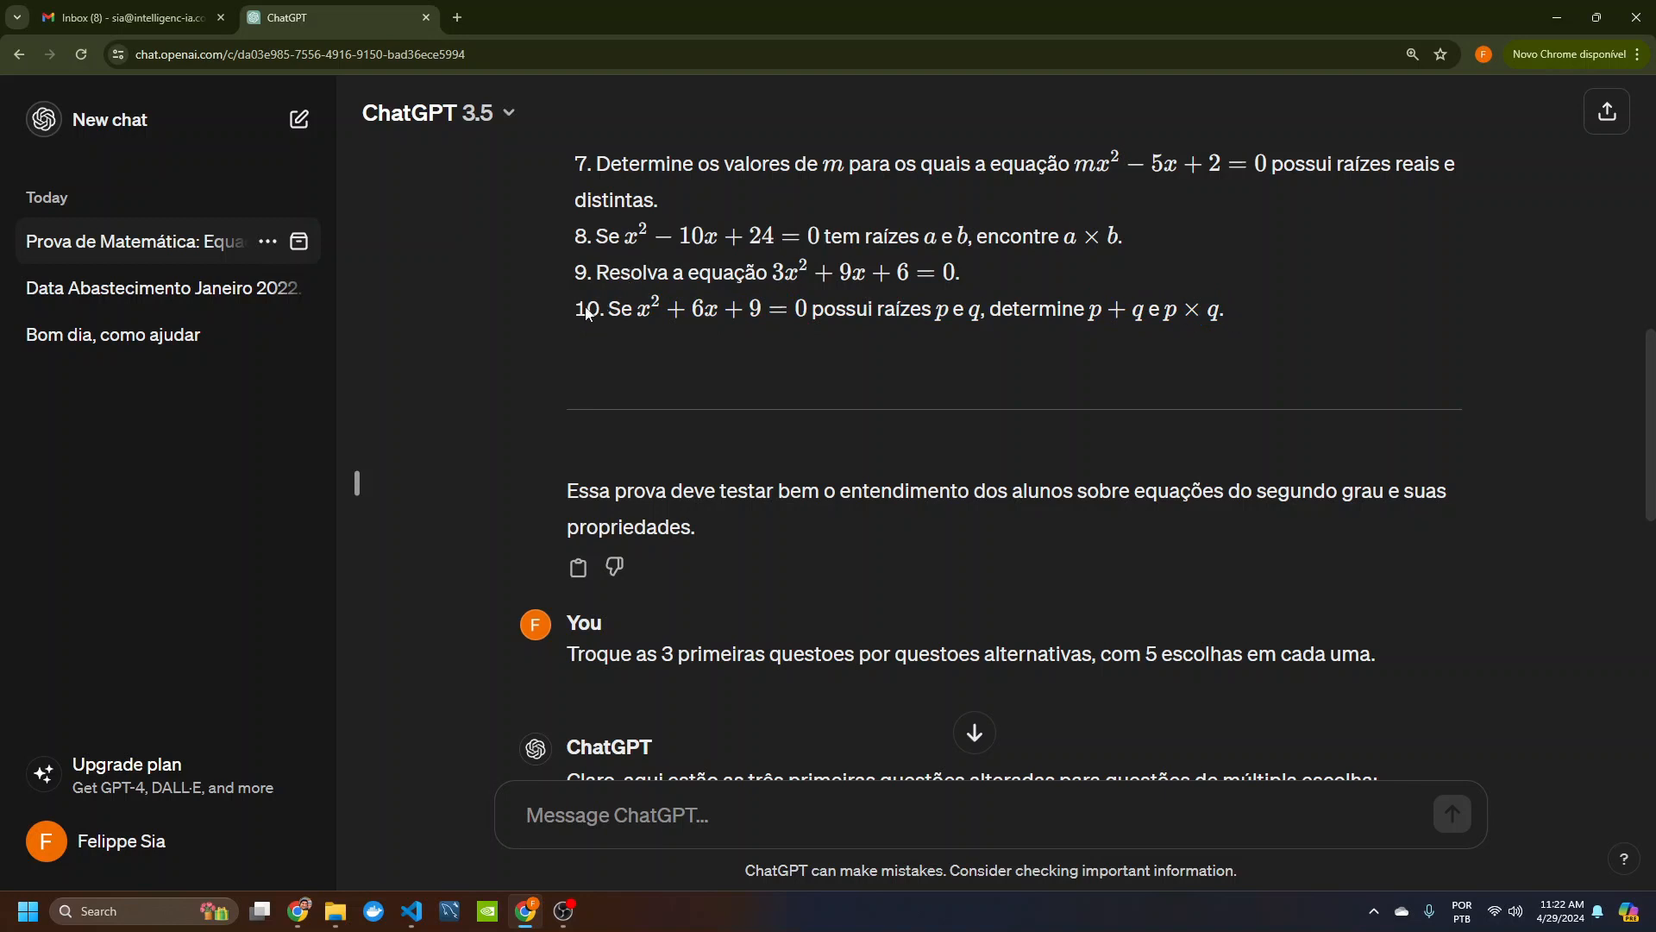
pyautogui.moveTo(577, 313); pyautogui.dragTo(1265, 328)
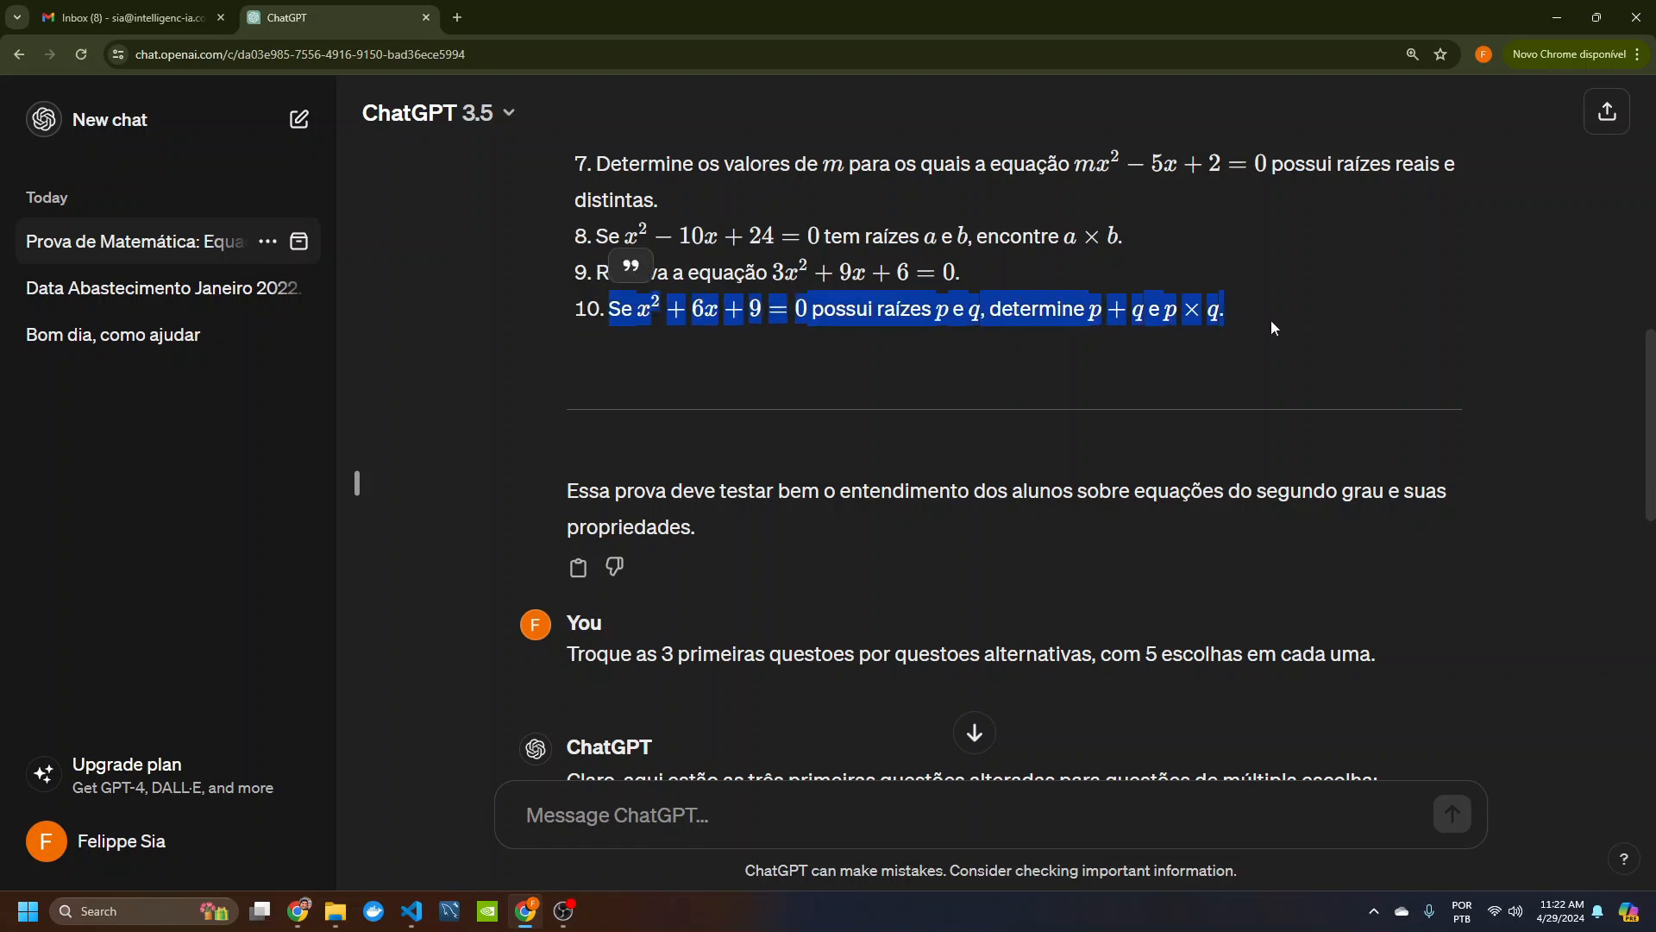
pyautogui.click(1250, 313)
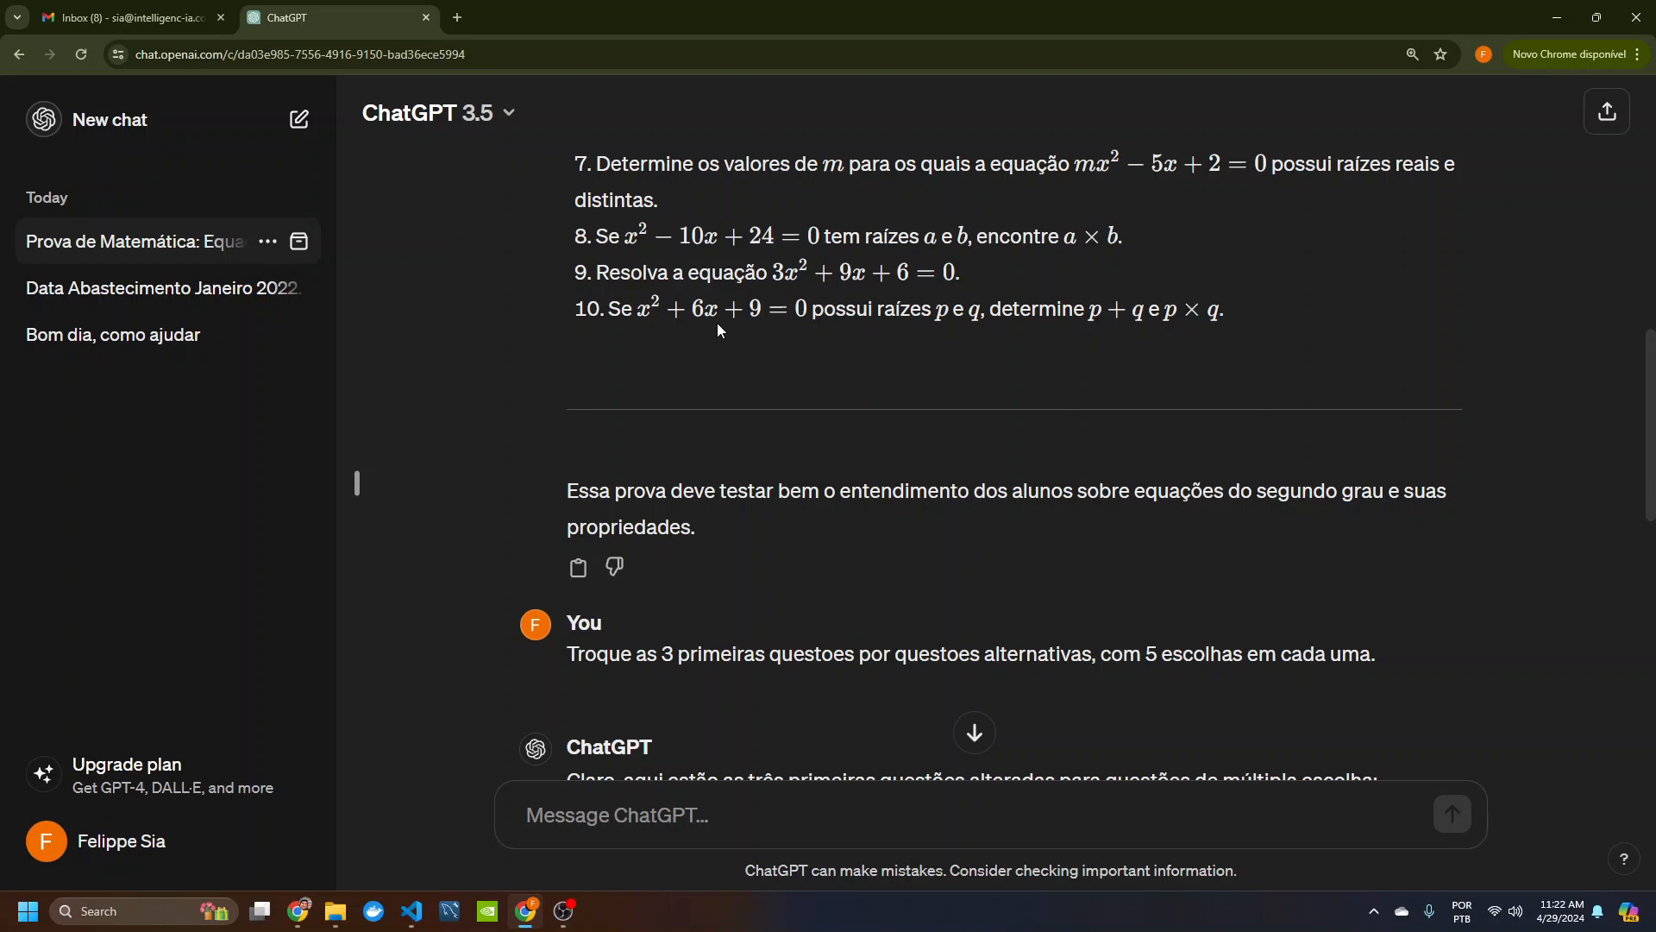
pyautogui.scroll(-10, 835, 444)
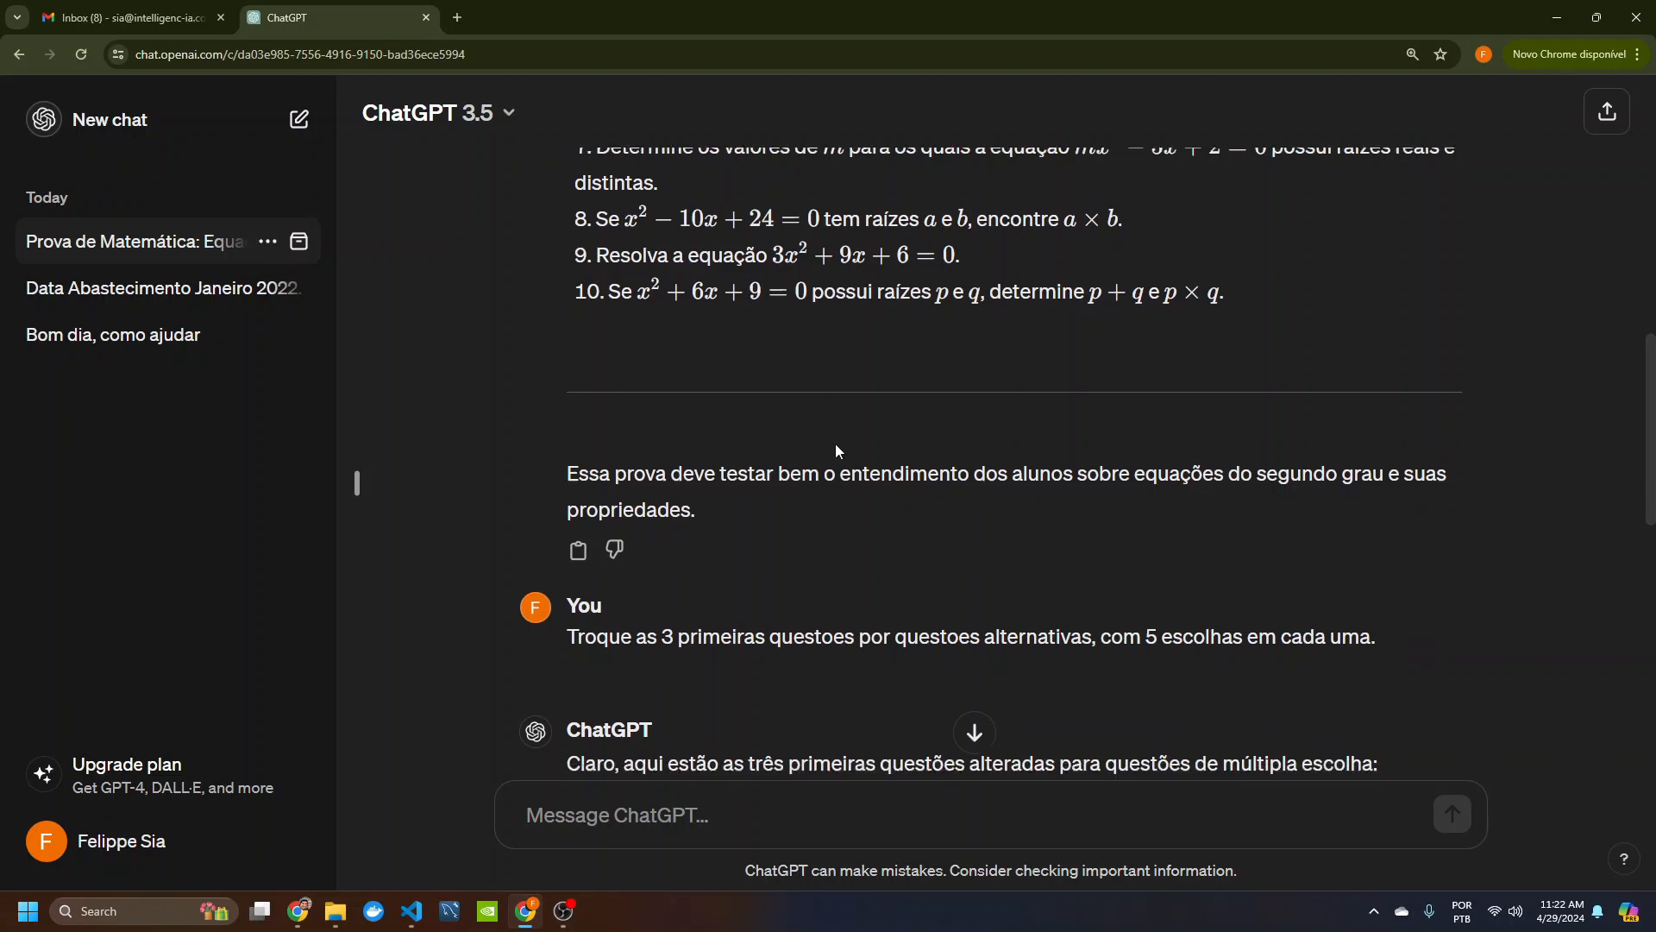
# Step: Send the follow-up request "Troque a ultima questão, por uma questão dificil" in the same chat
pyautogui.click(681, 816)
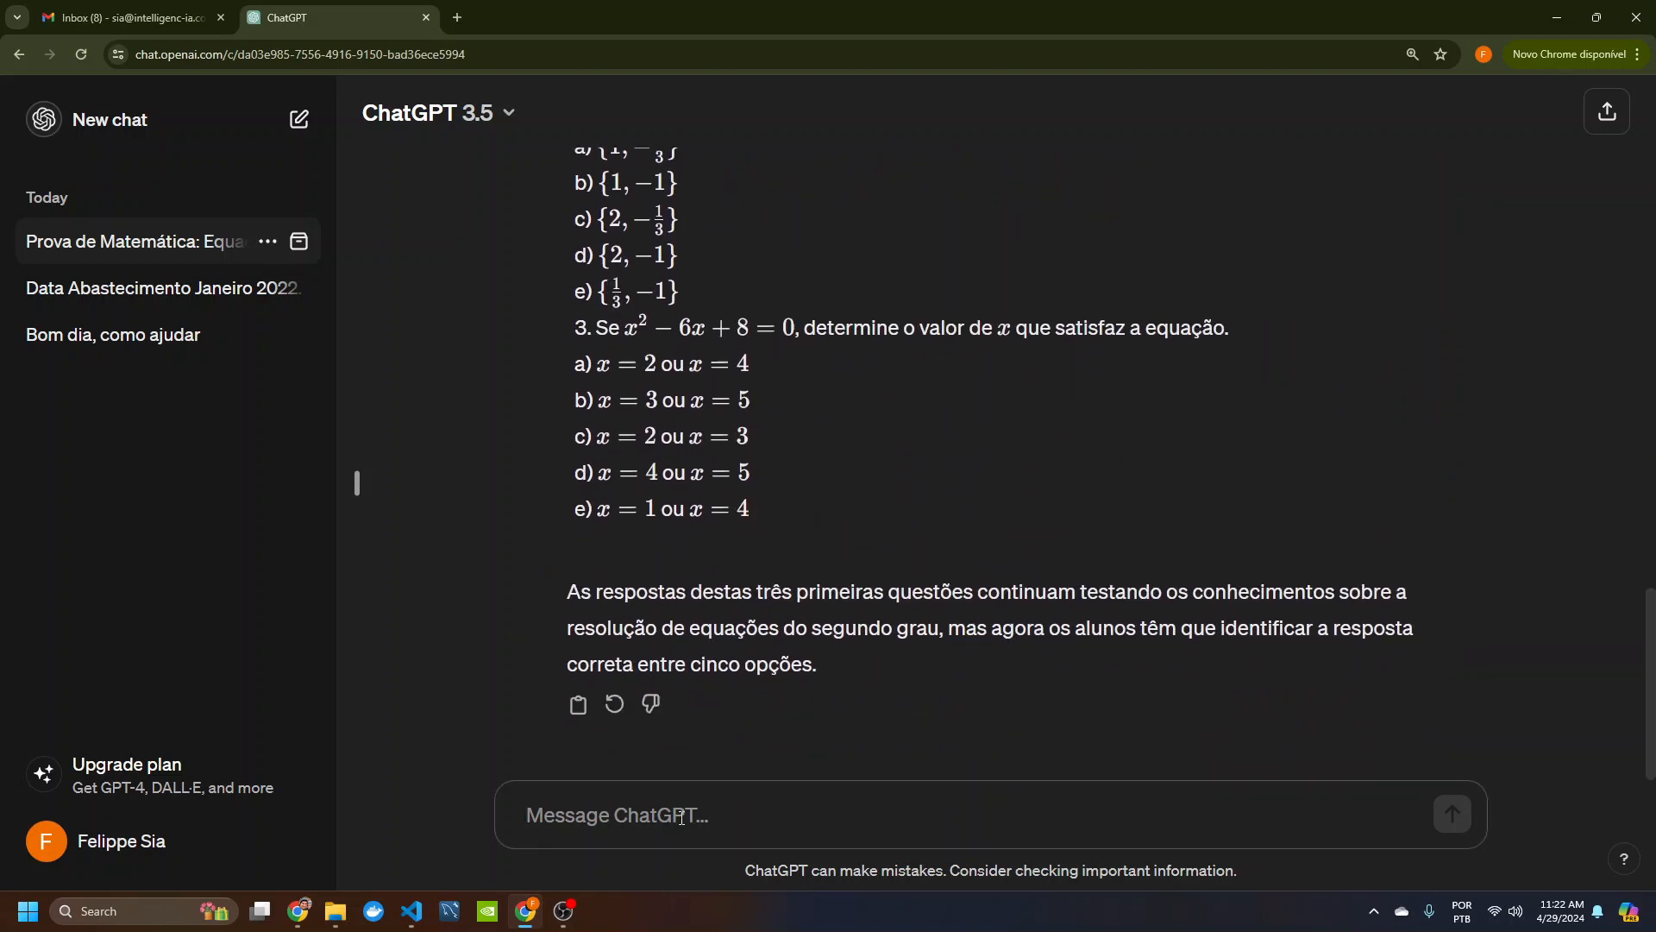
pyautogui.write('Troque a u')
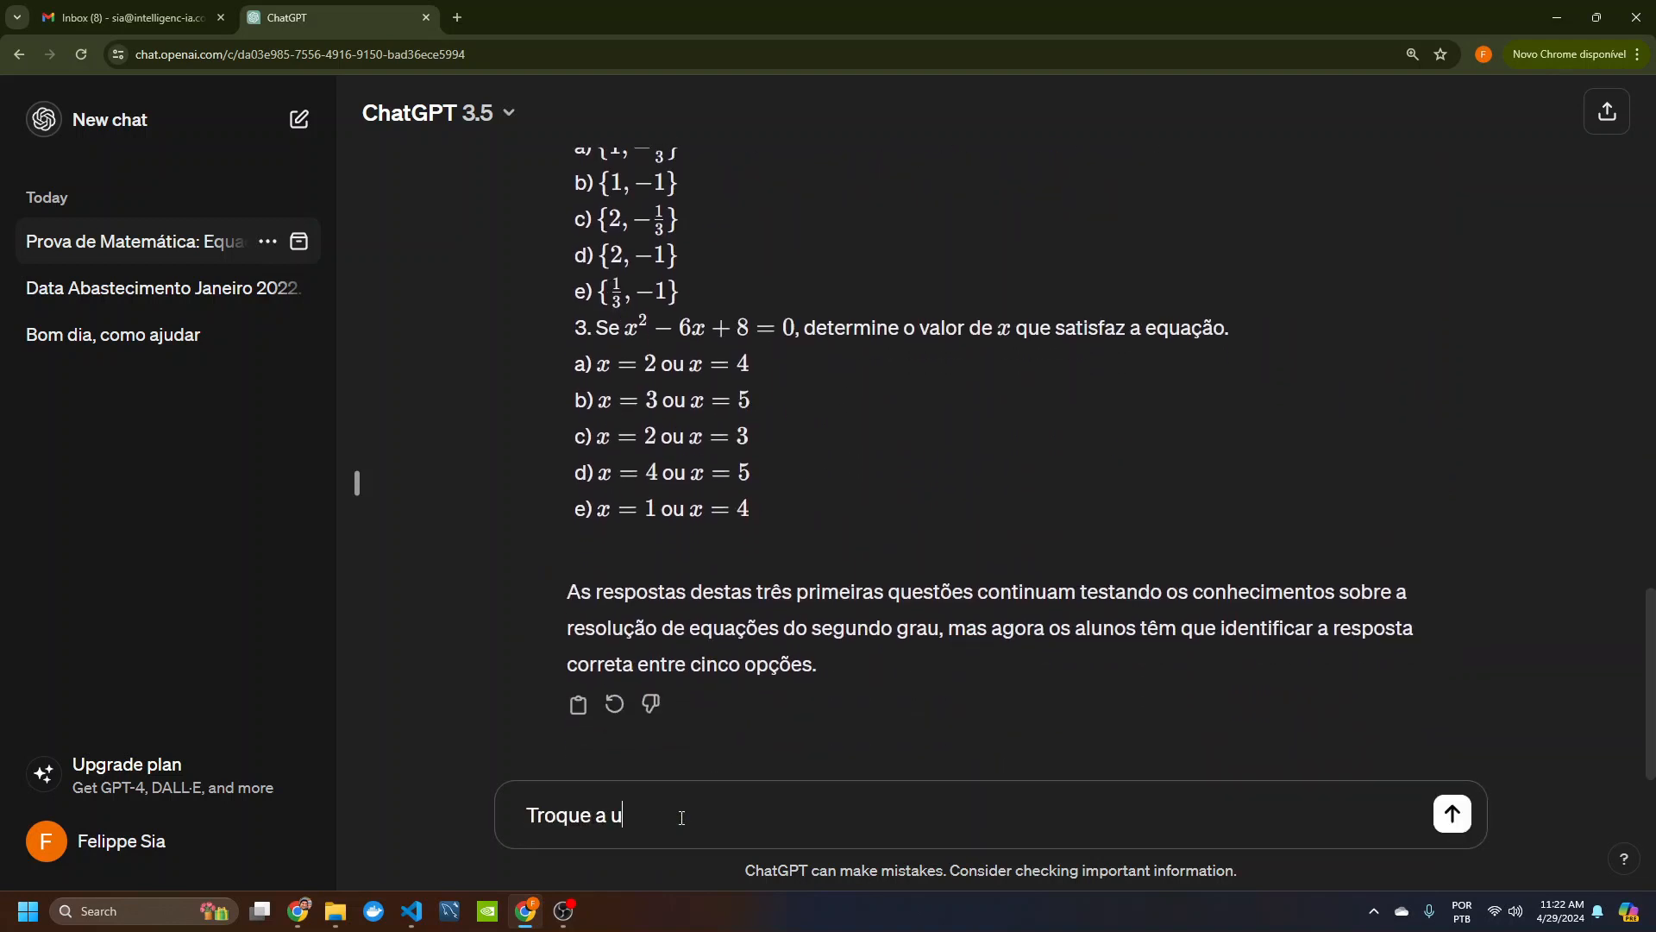
pyautogui.write('ltima questão, por uma questão')
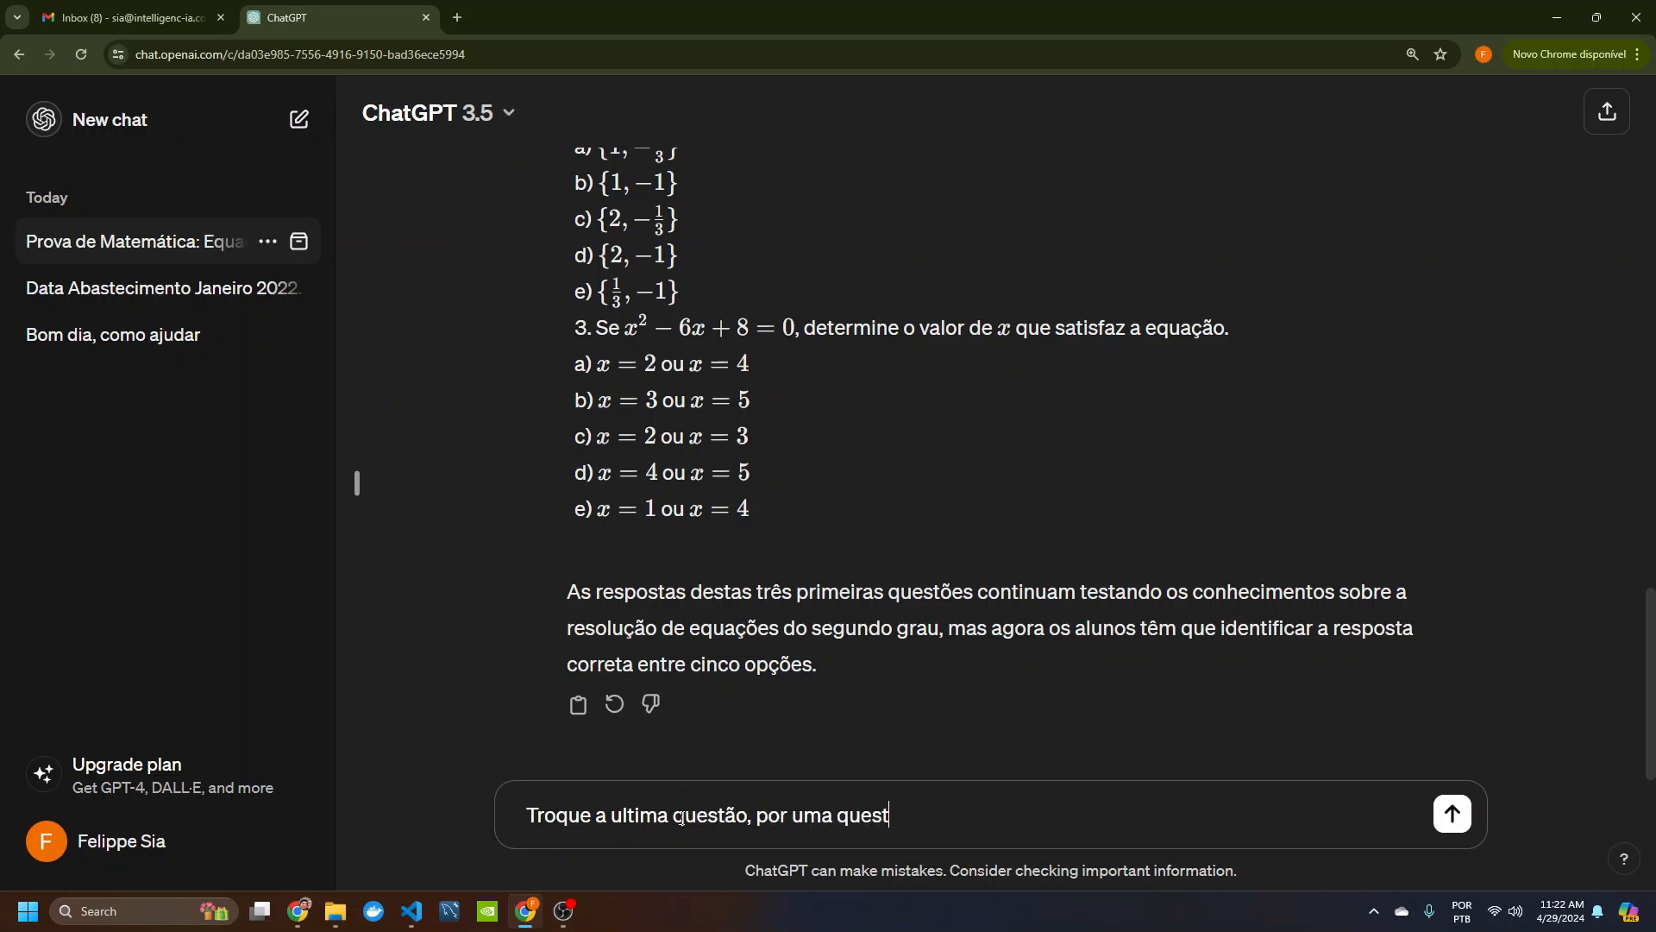
pyautogui.write(' dificil')
pyautogui.press('Return')
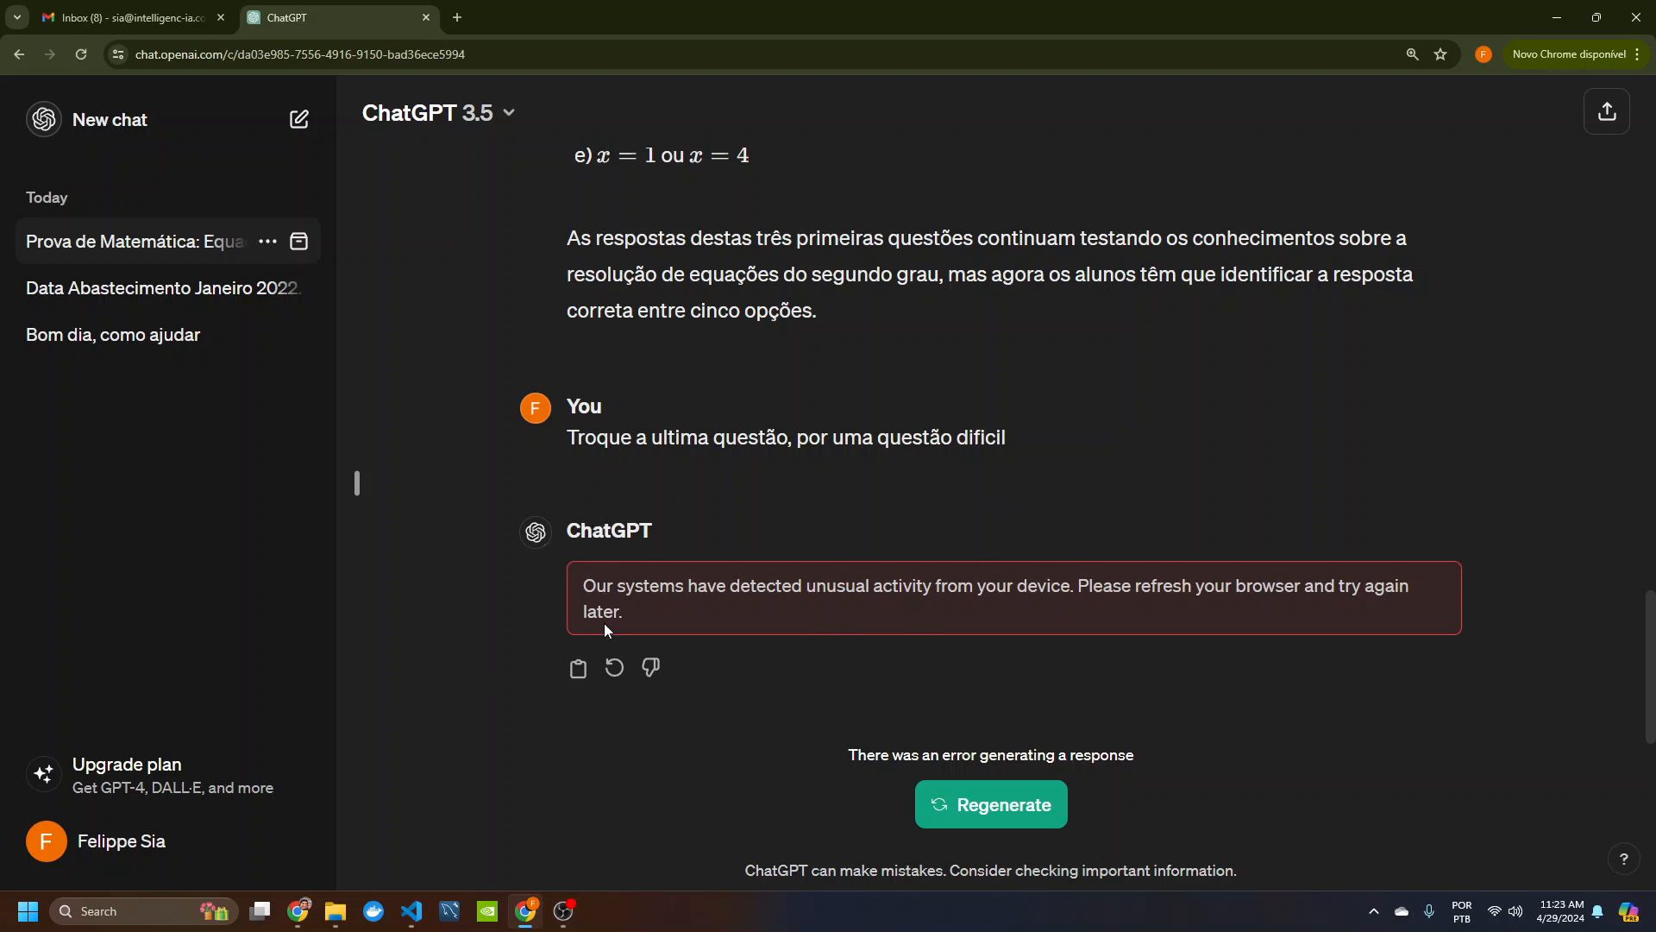
# Step: Regenerate the failed response to the last request and review the replacement for question 10
pyautogui.click(999, 814)
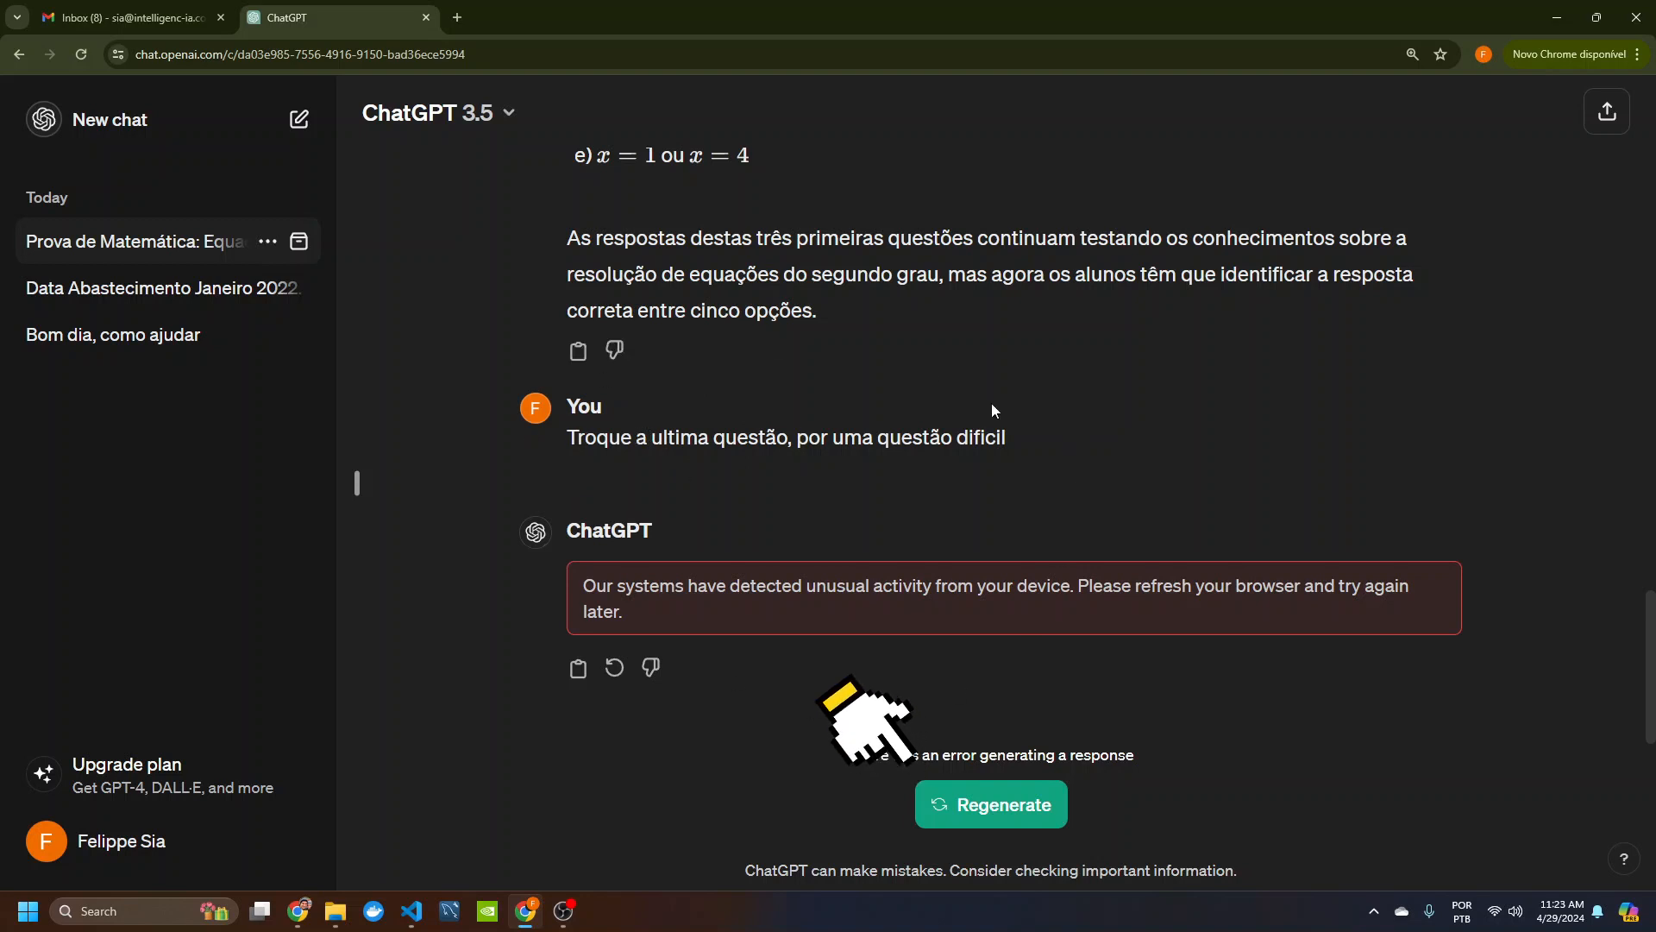
pyautogui.click(1003, 811)
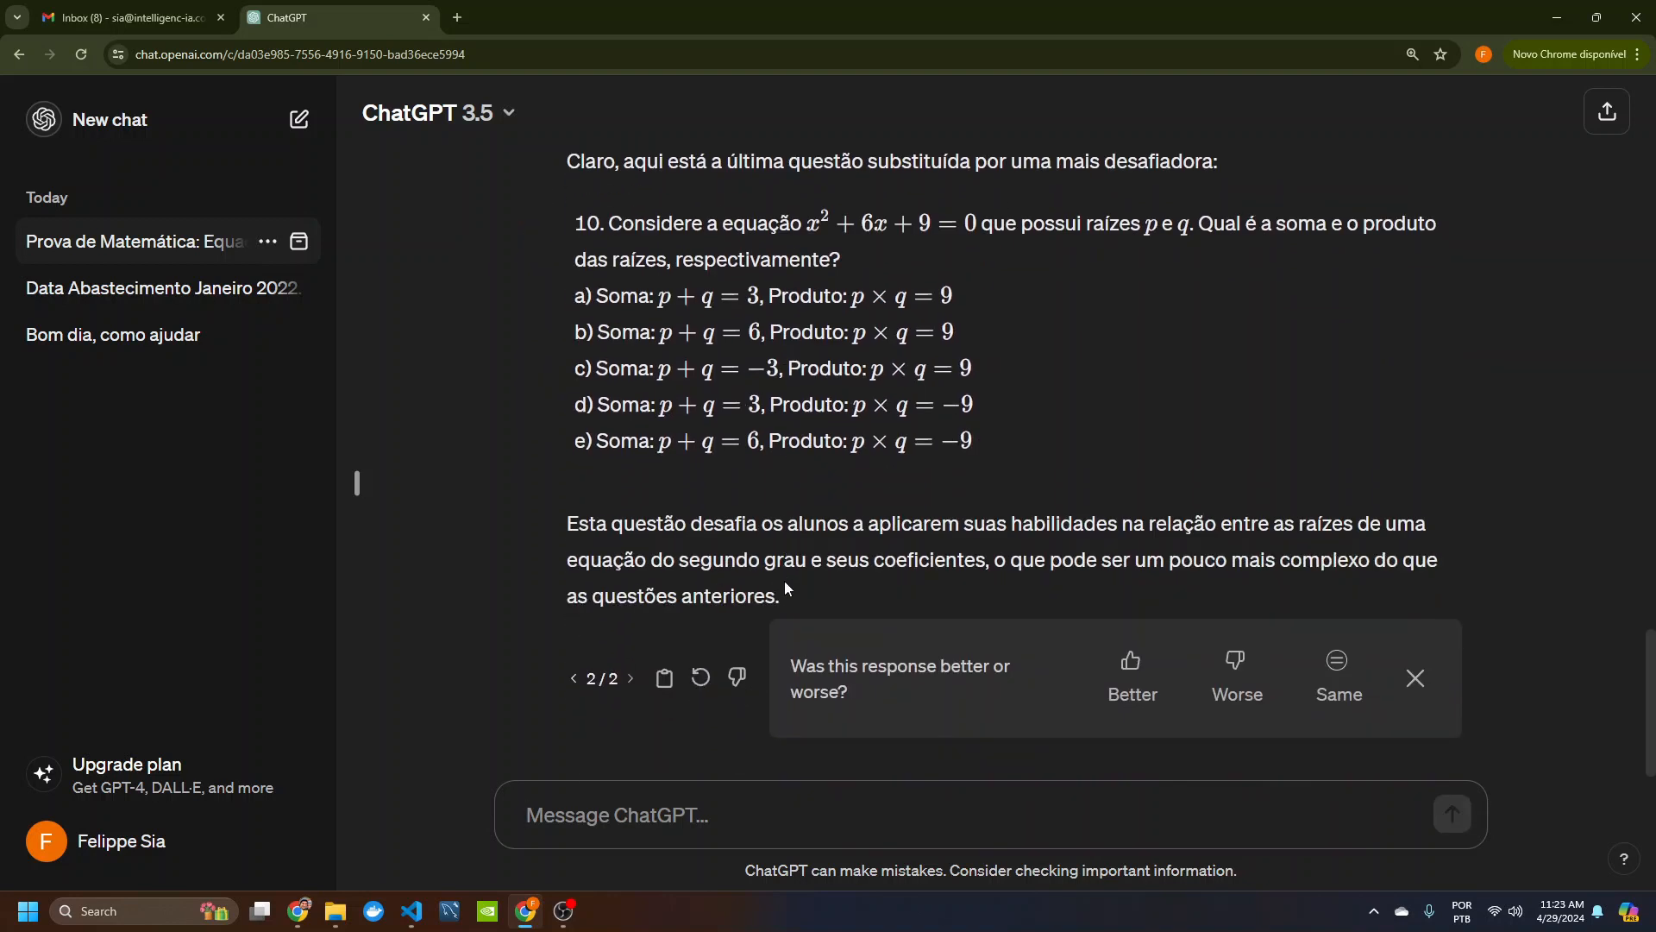
pyautogui.scroll(3, 767, 479)
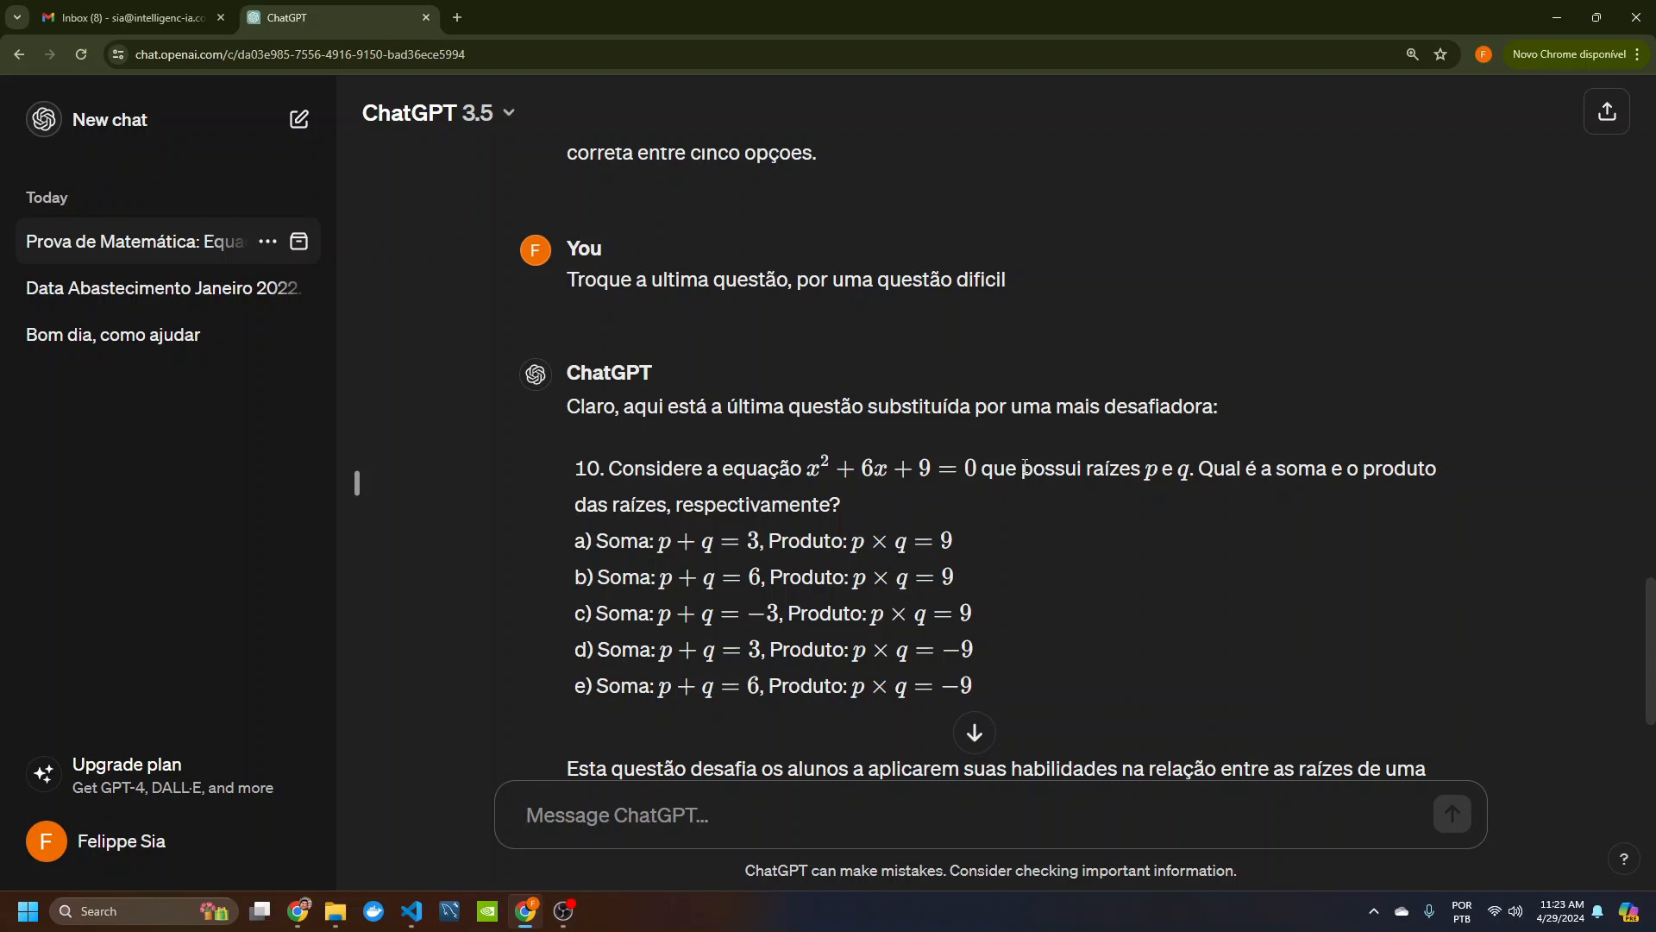
# Step: Send the follow-up request "Não quero que ela seja uma questão alternativa" about the replacement question 10 in the same chat
pyautogui.moveTo(553, 484); pyautogui.dragTo(1044, 676)
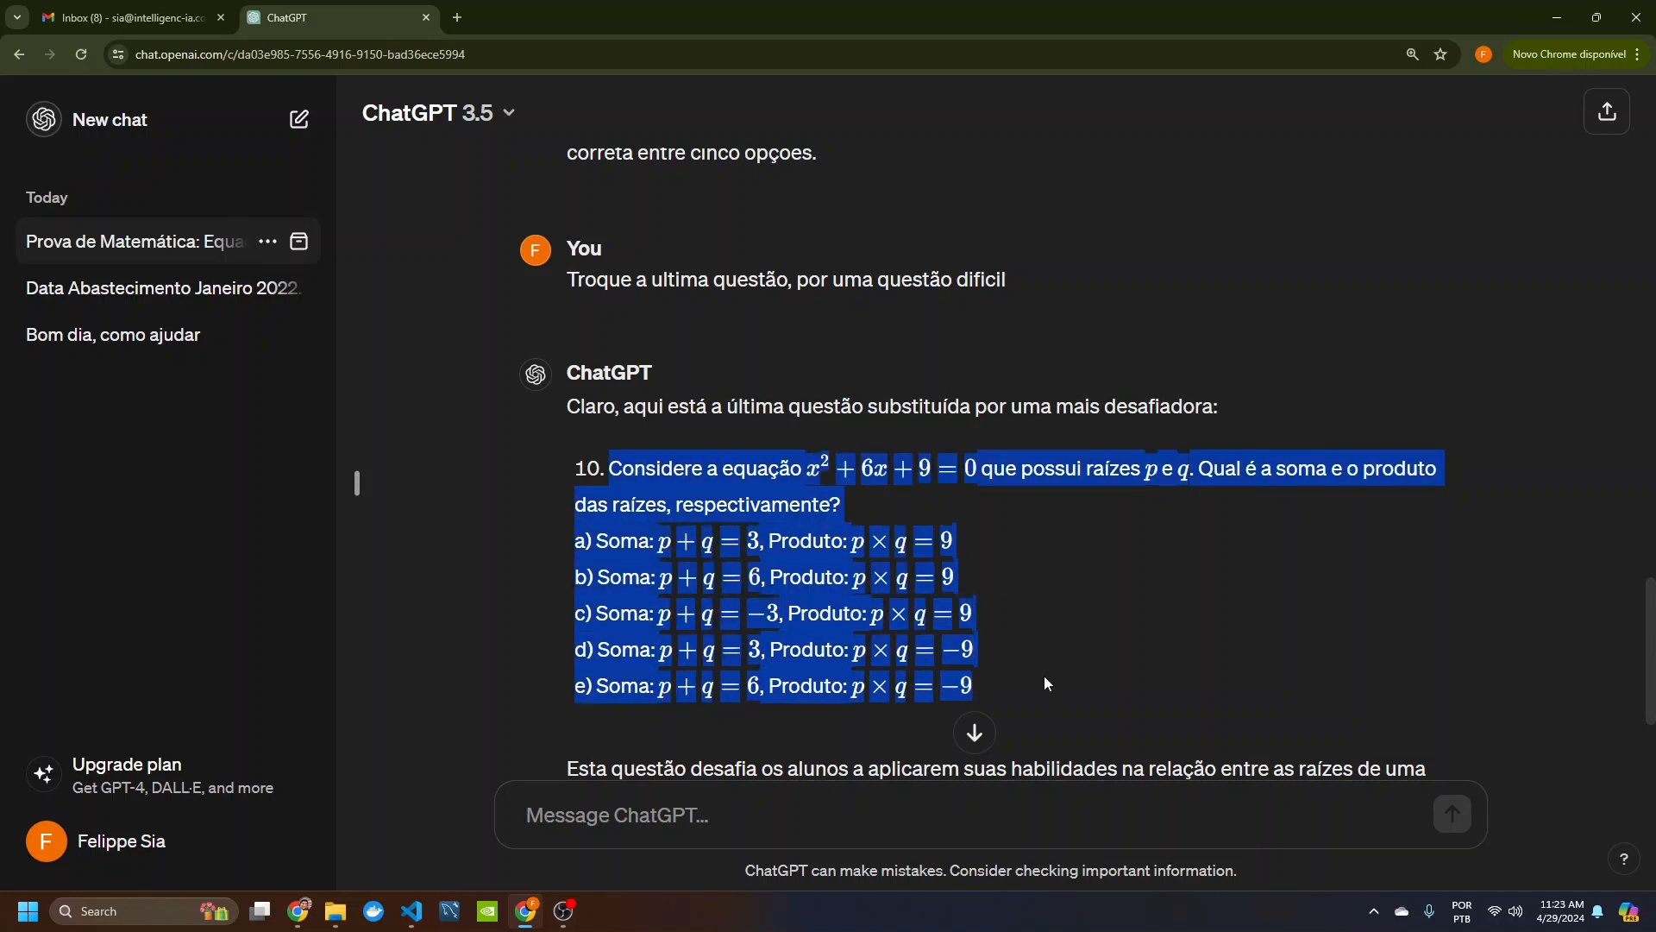
pyautogui.click(1043, 677)
pyautogui.scroll(-3, 1049, 655)
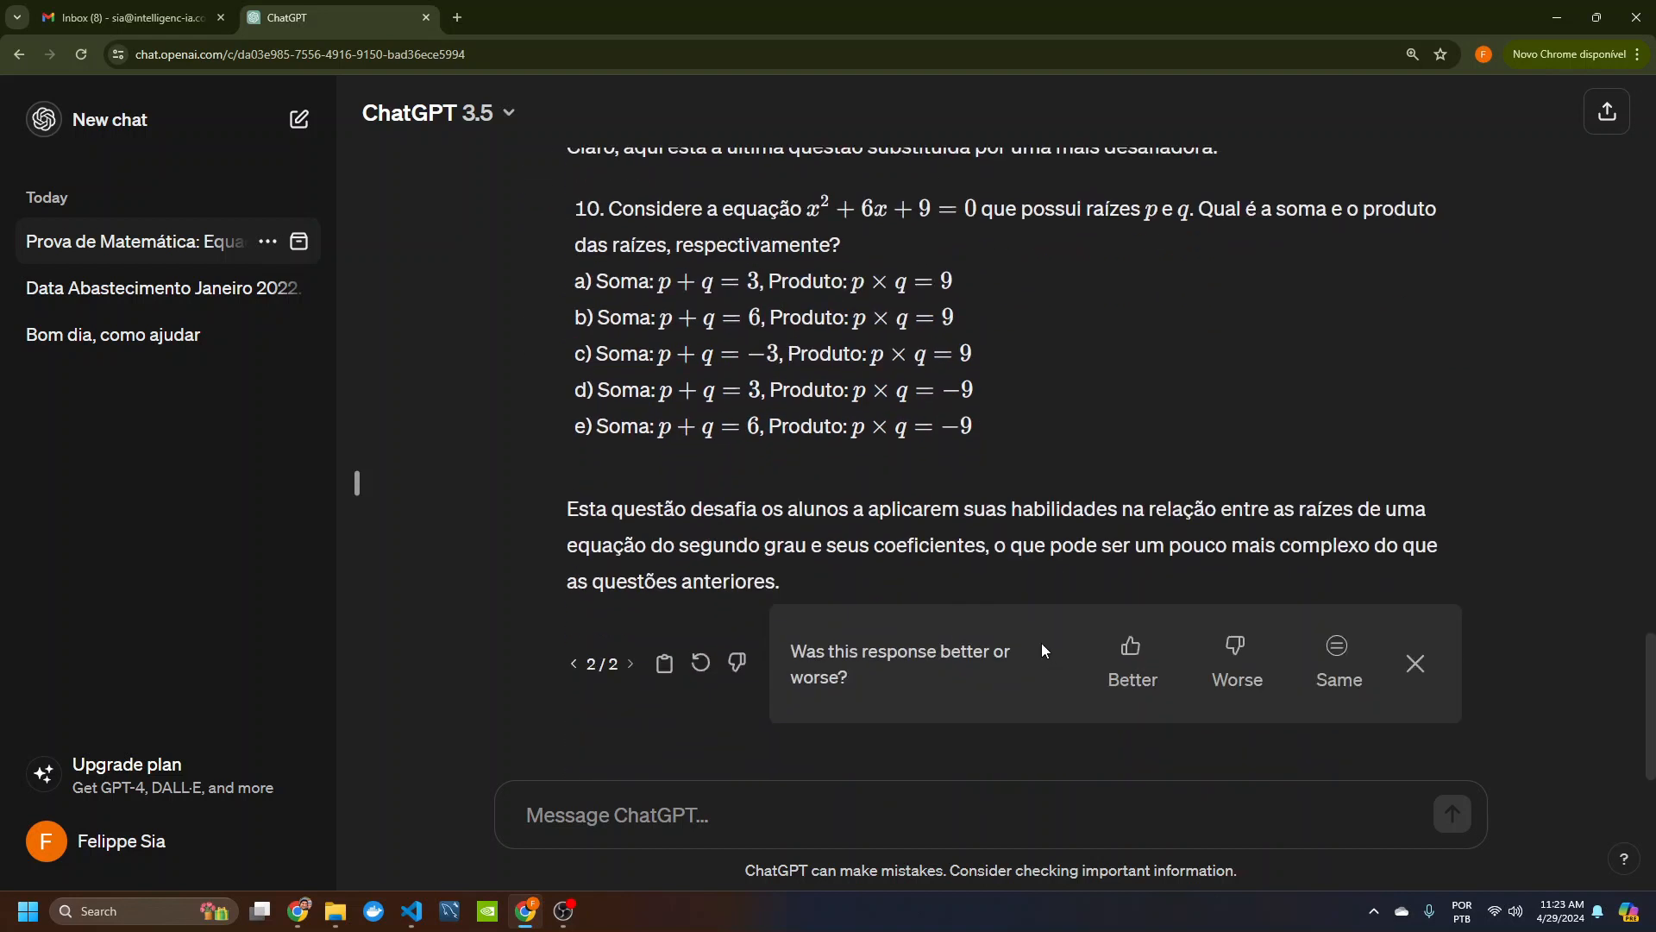
pyautogui.click(722, 823)
pyautogui.scroll(2, 614, 423)
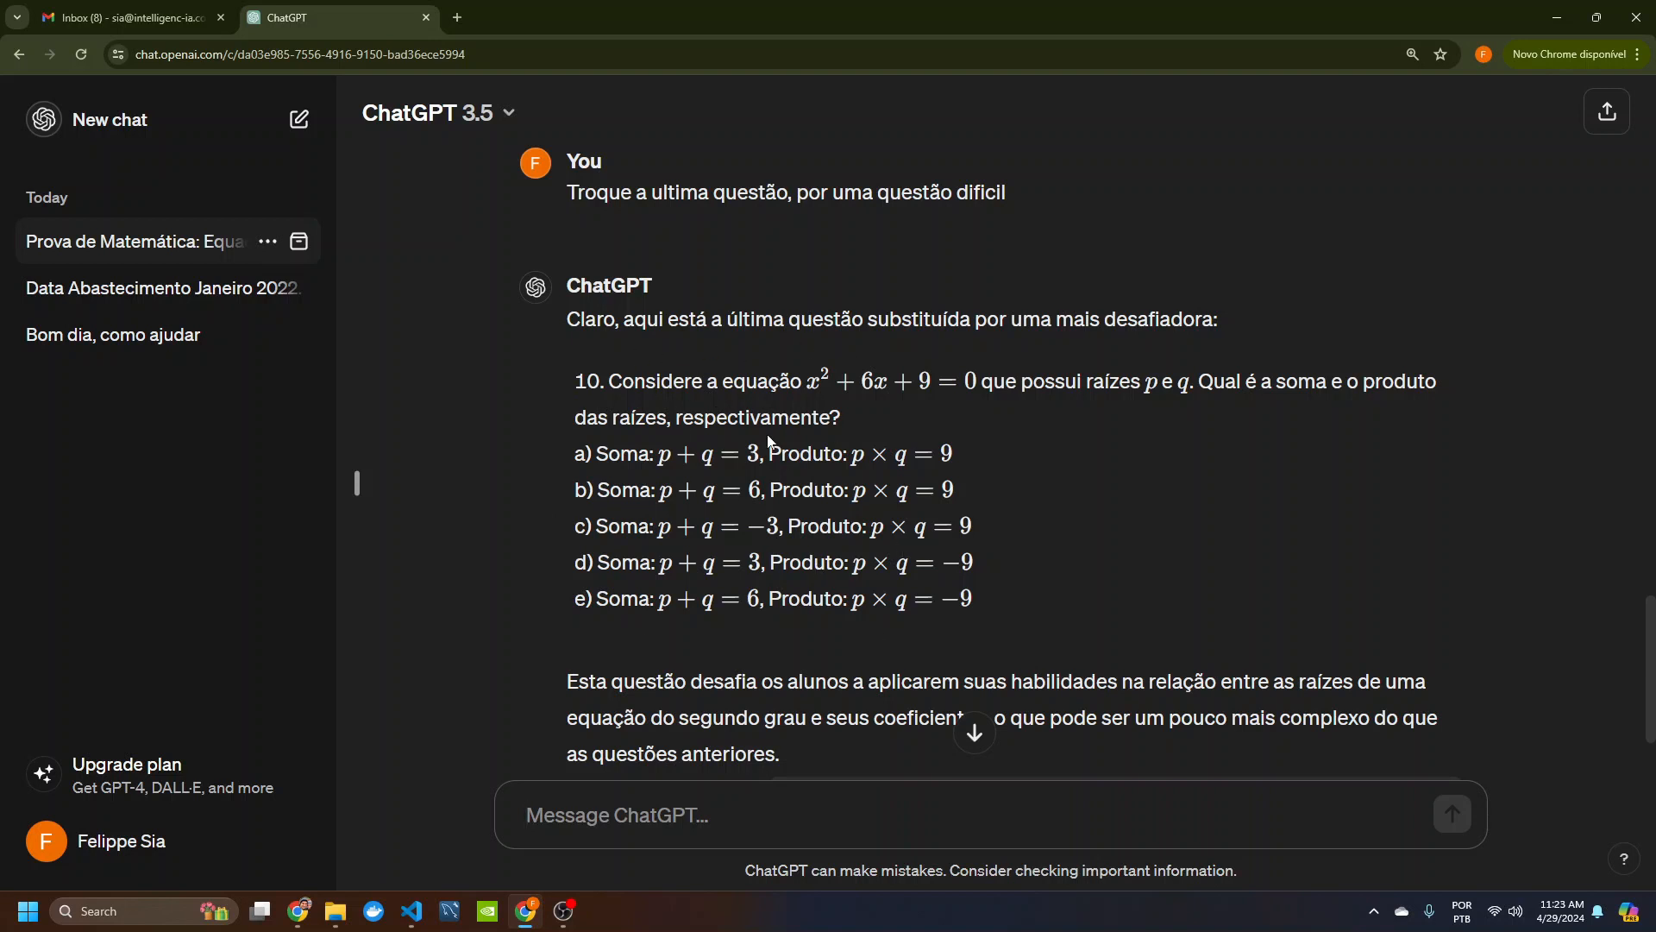
pyautogui.scroll(-2, 718, 519)
pyautogui.write('N')
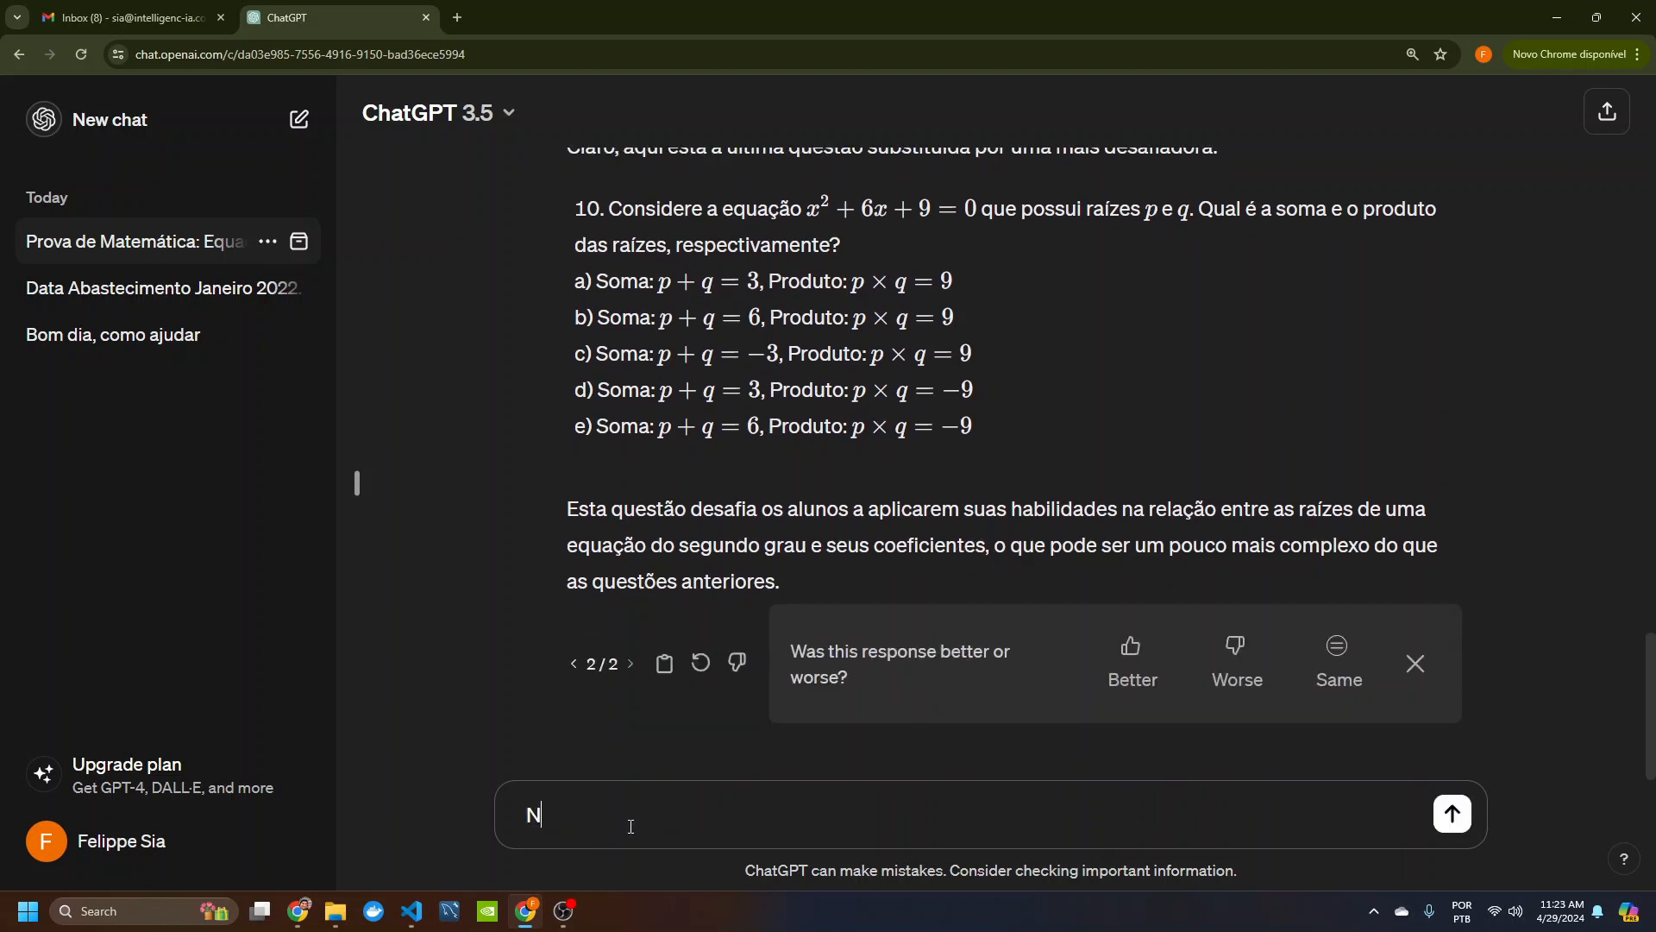
pyautogui.write('ão quero que ela sej')
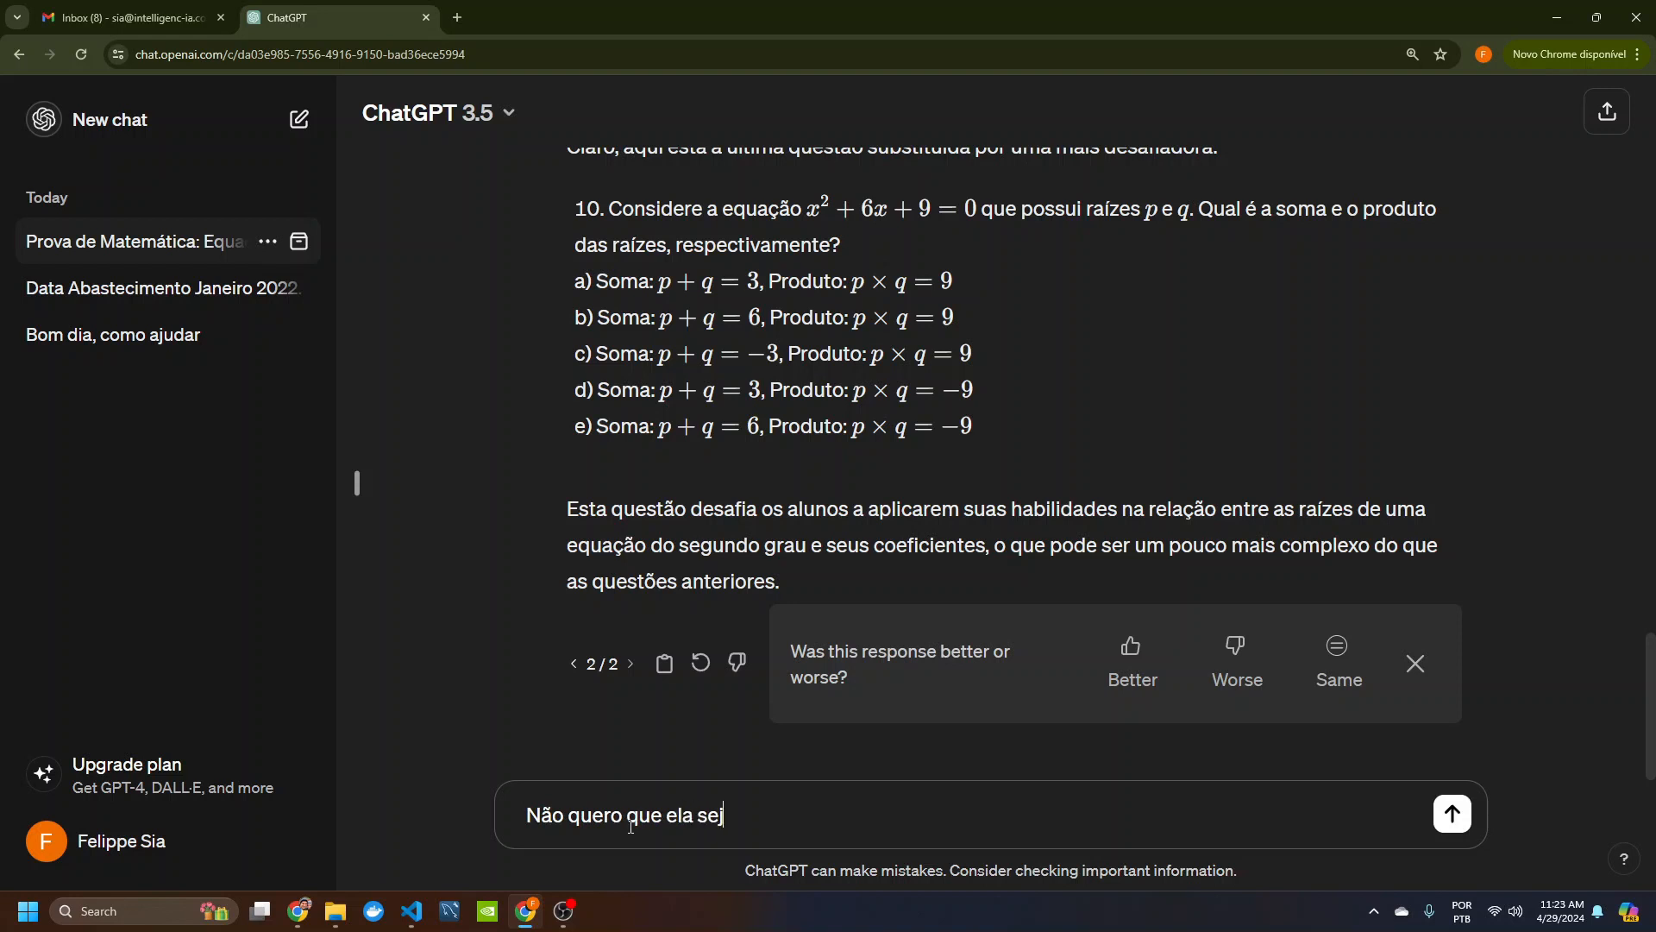
pyautogui.write('a uma questão altern')
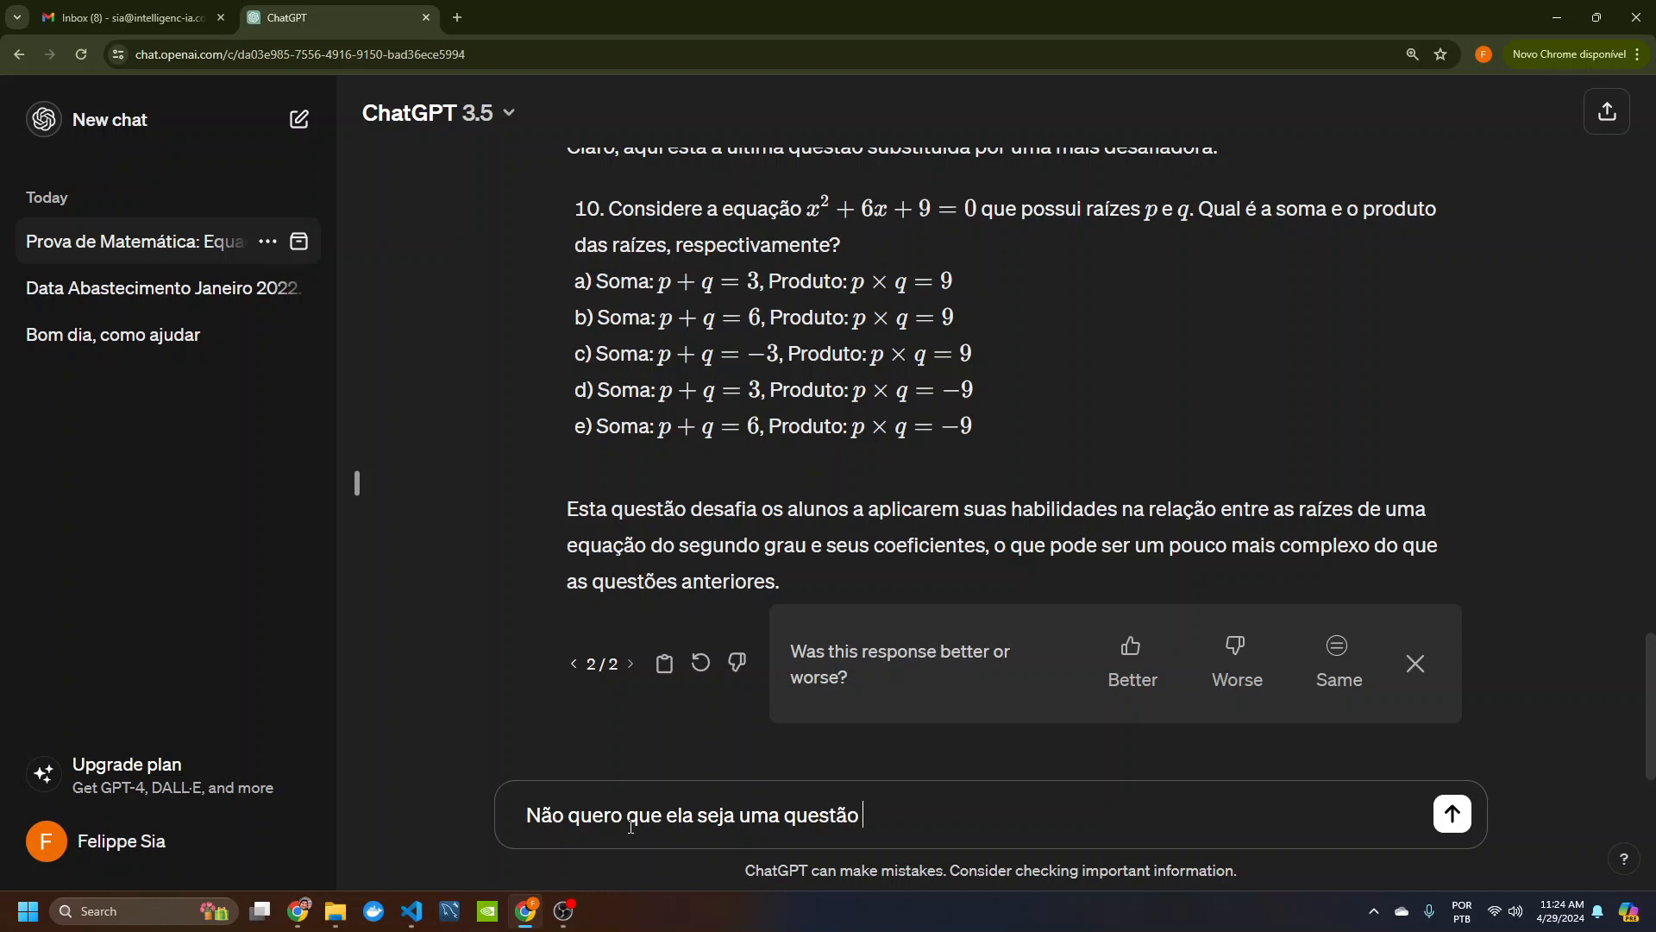
pyautogui.write('va')
pyautogui.press('Return')
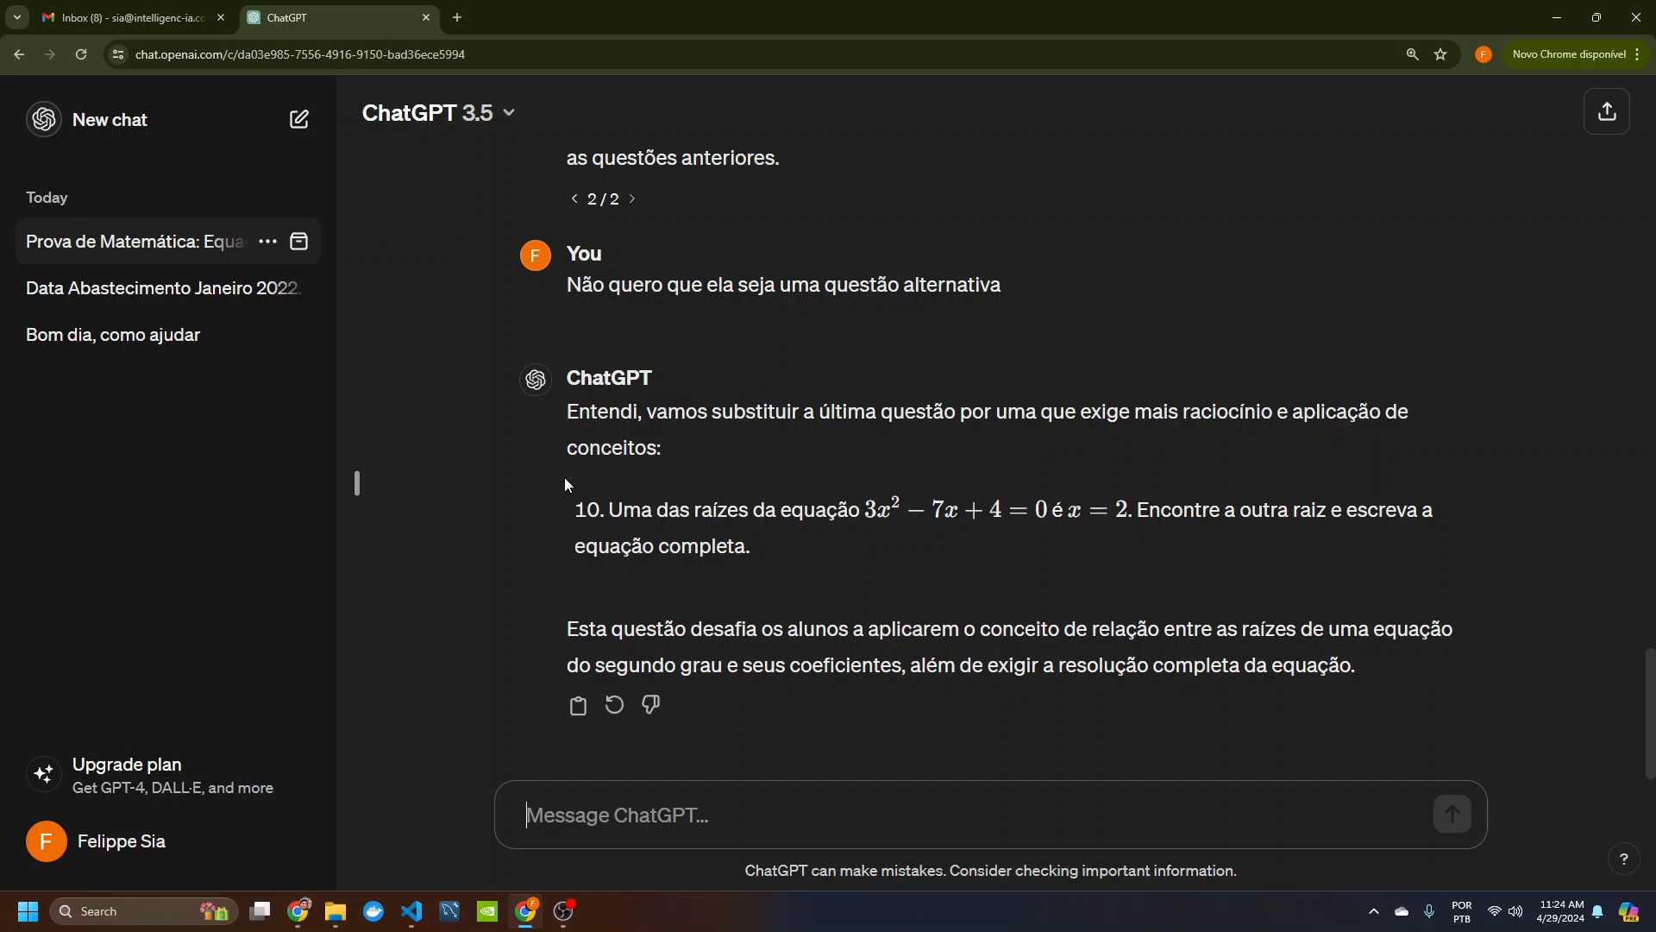
# Step: Examine the new question 10, highlighting its text, and look back through the original exam and its earlier revisions
pyautogui.moveTo(804, 553); pyautogui.dragTo(561, 510)
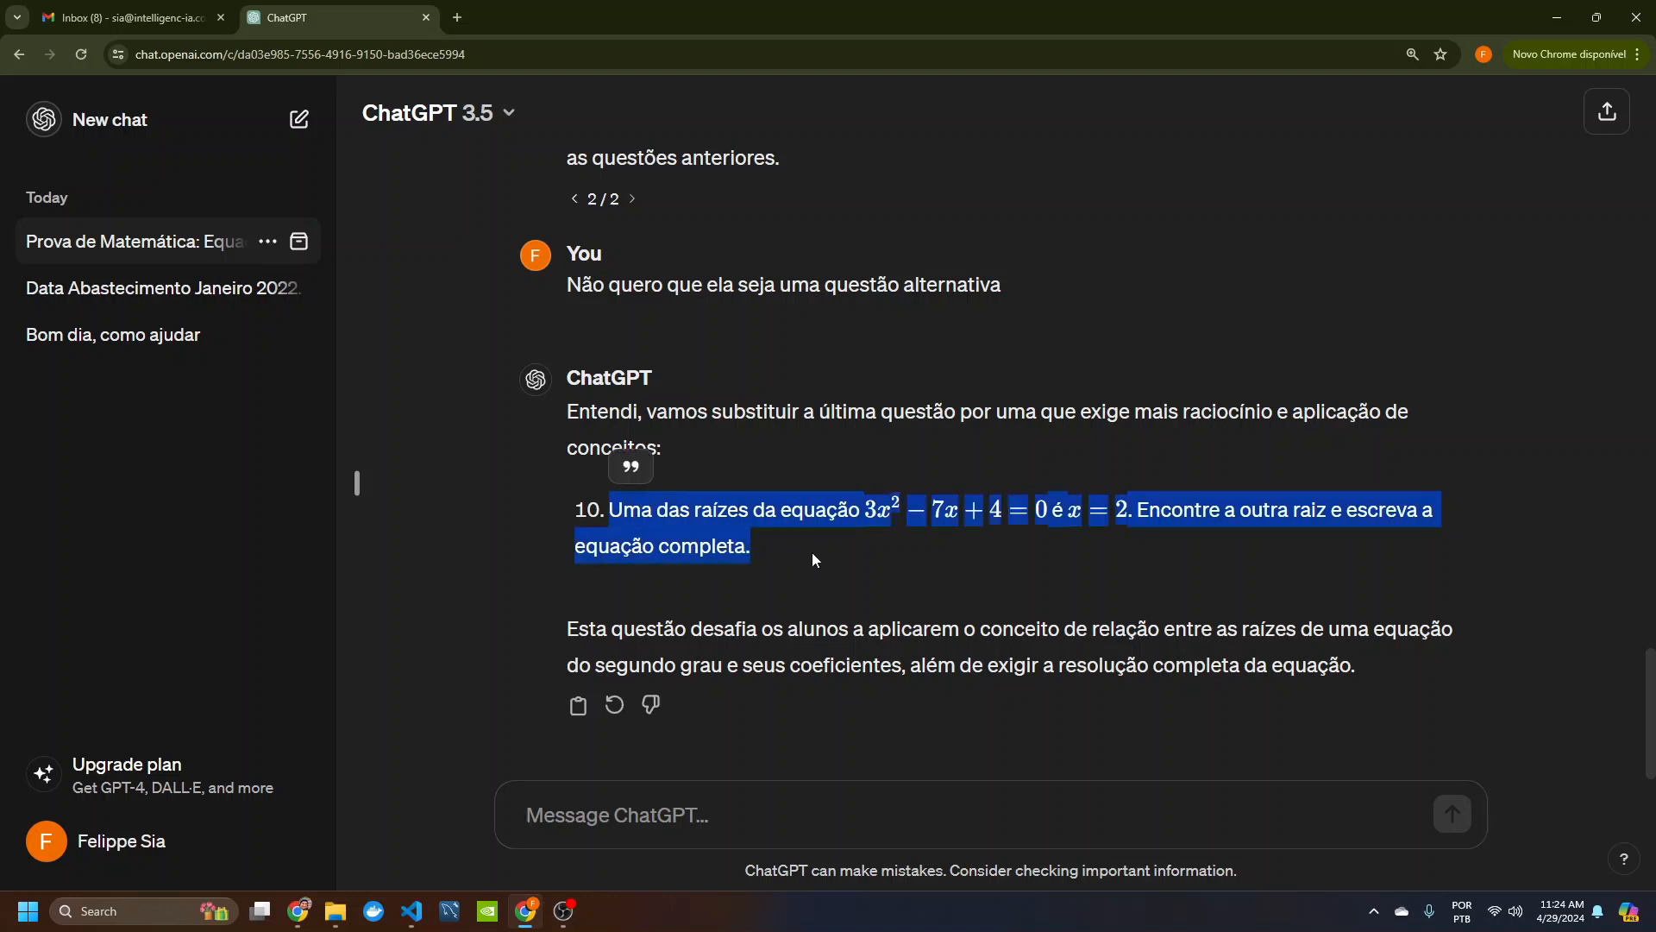
pyautogui.click(836, 568)
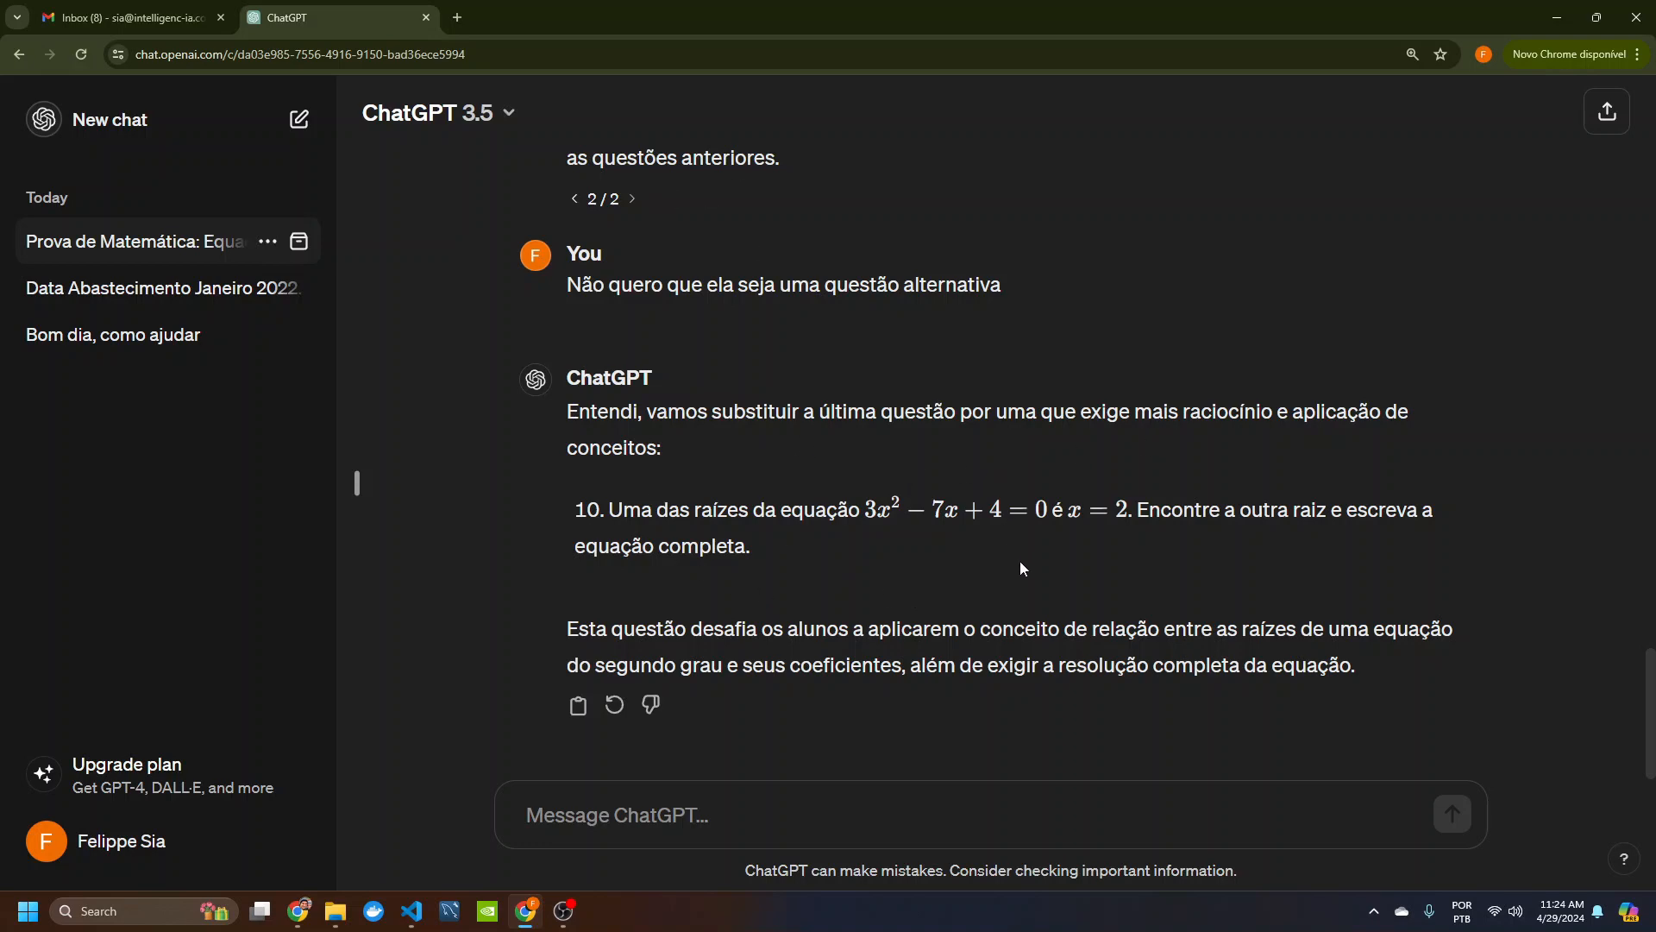
pyautogui.scroll(10, 1022, 554)
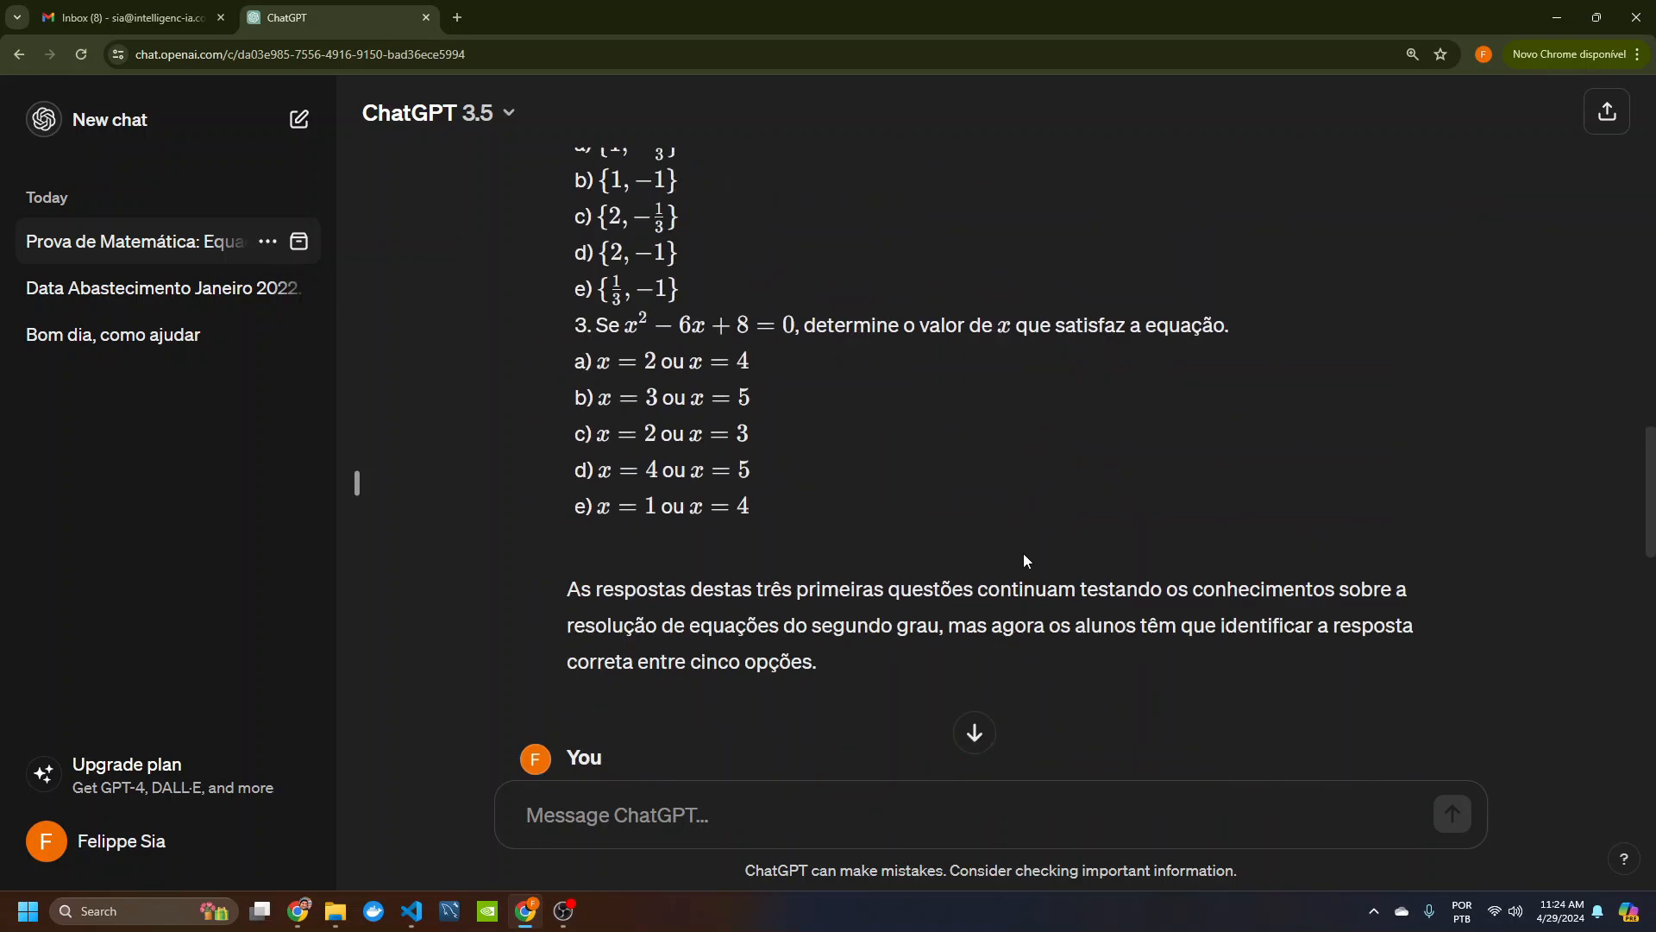
pyautogui.scroll(20, 1023, 552)
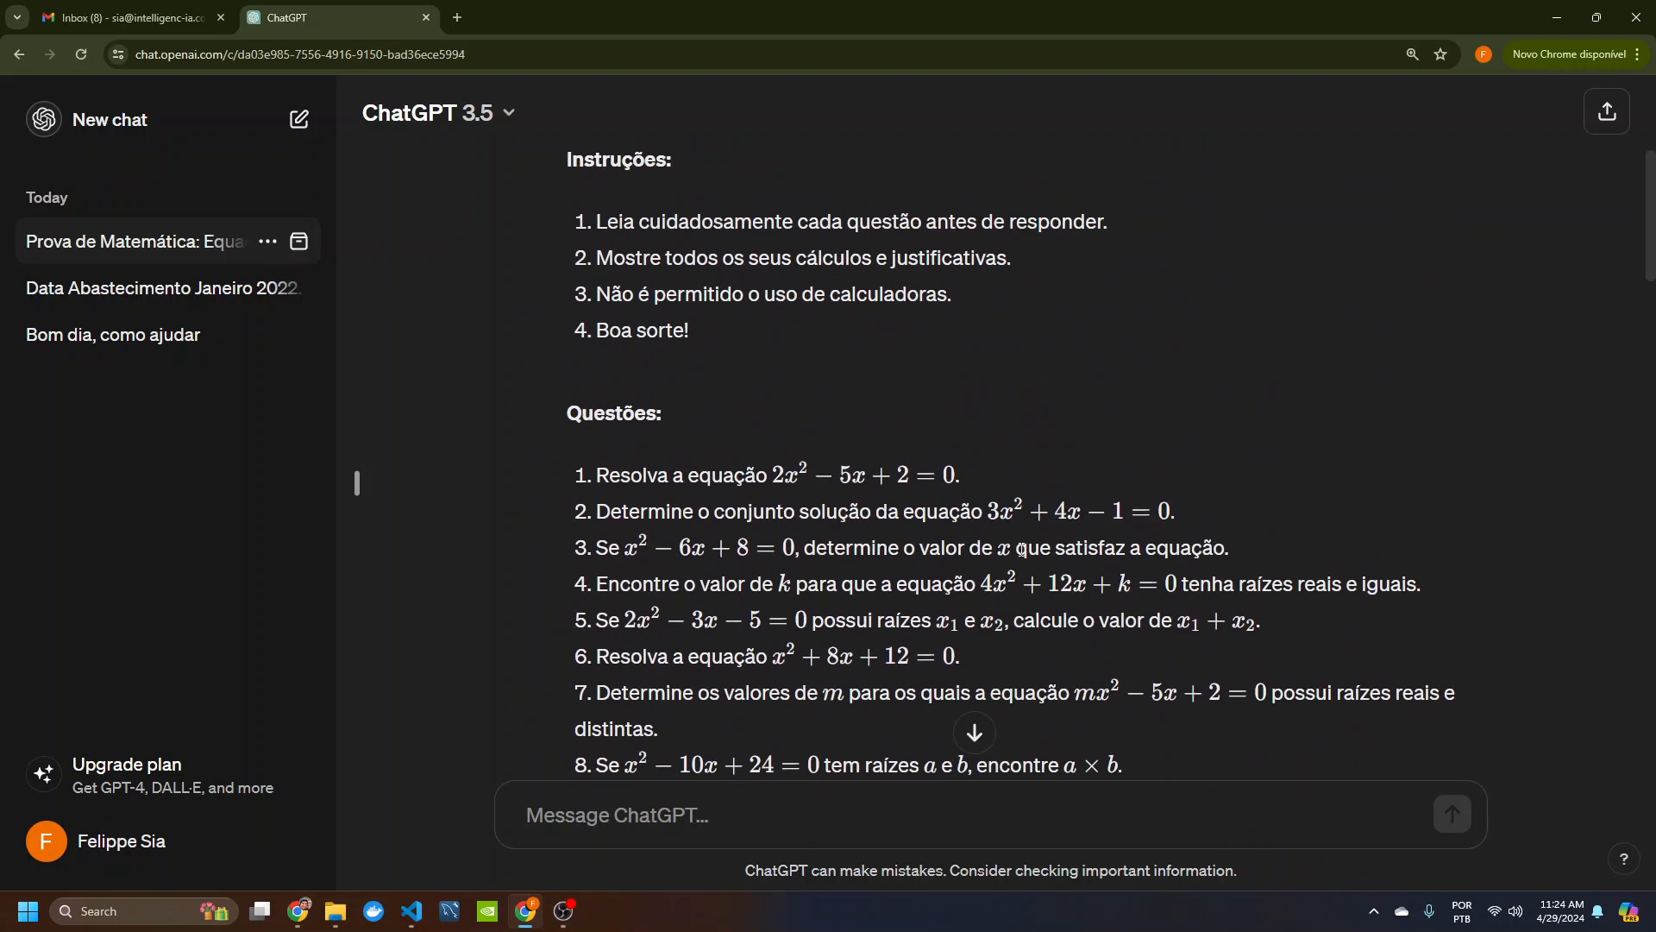
pyautogui.scroll(-2, 1022, 549)
pyautogui.scroll(1, 811, 498)
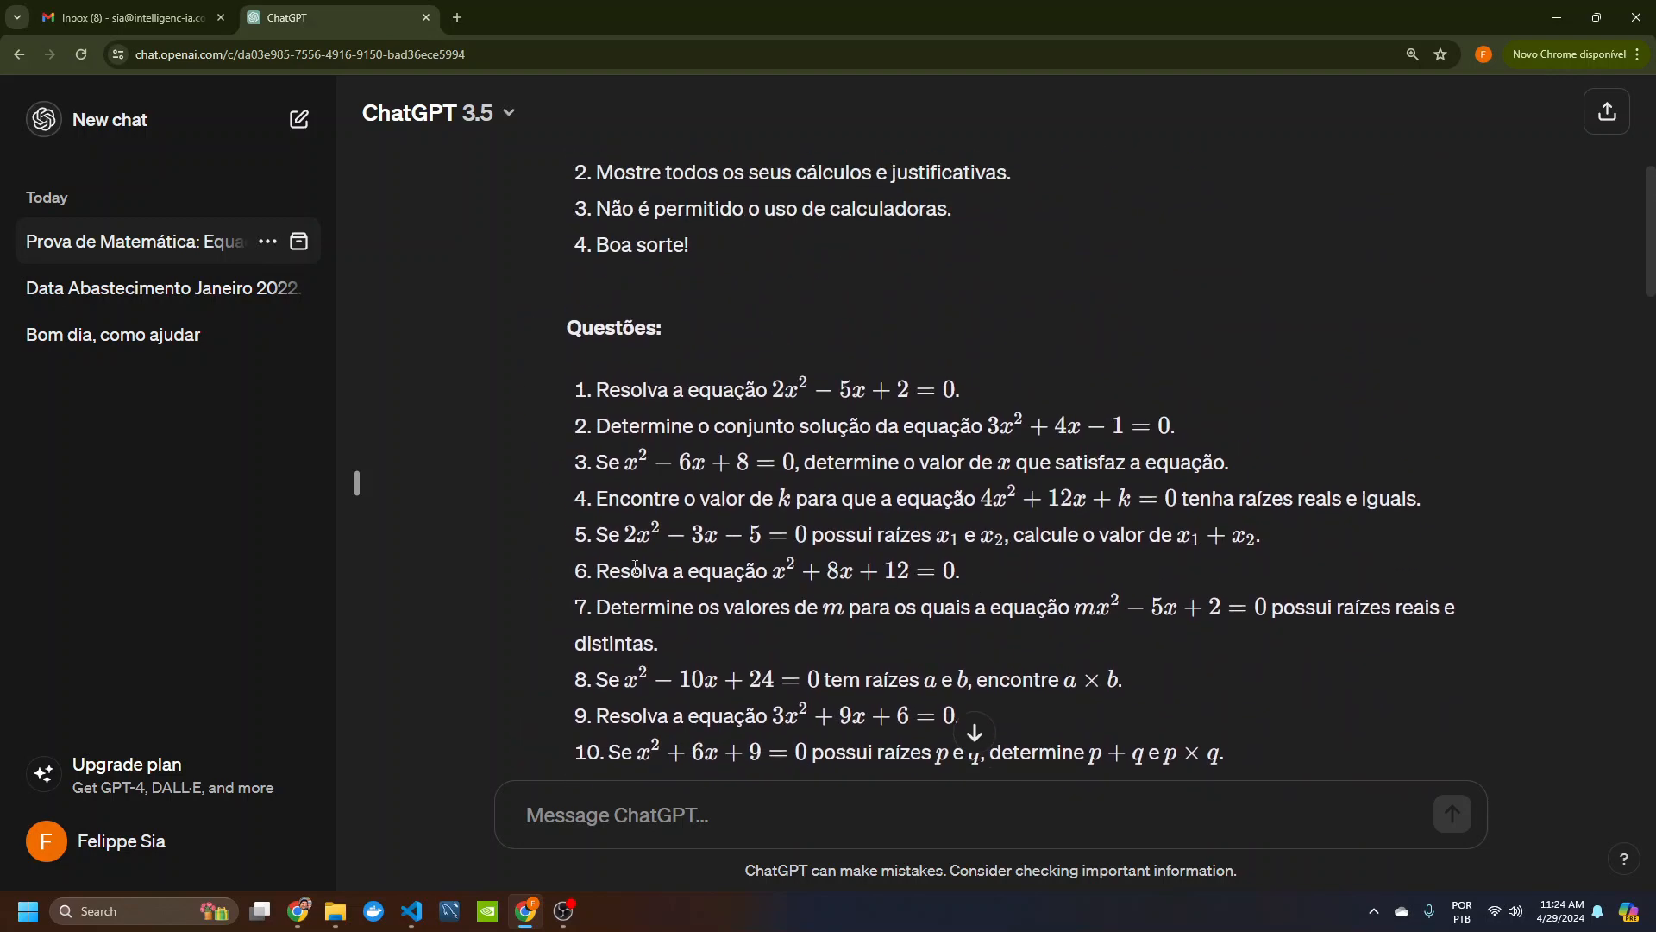
pyautogui.scroll(-5, 811, 565)
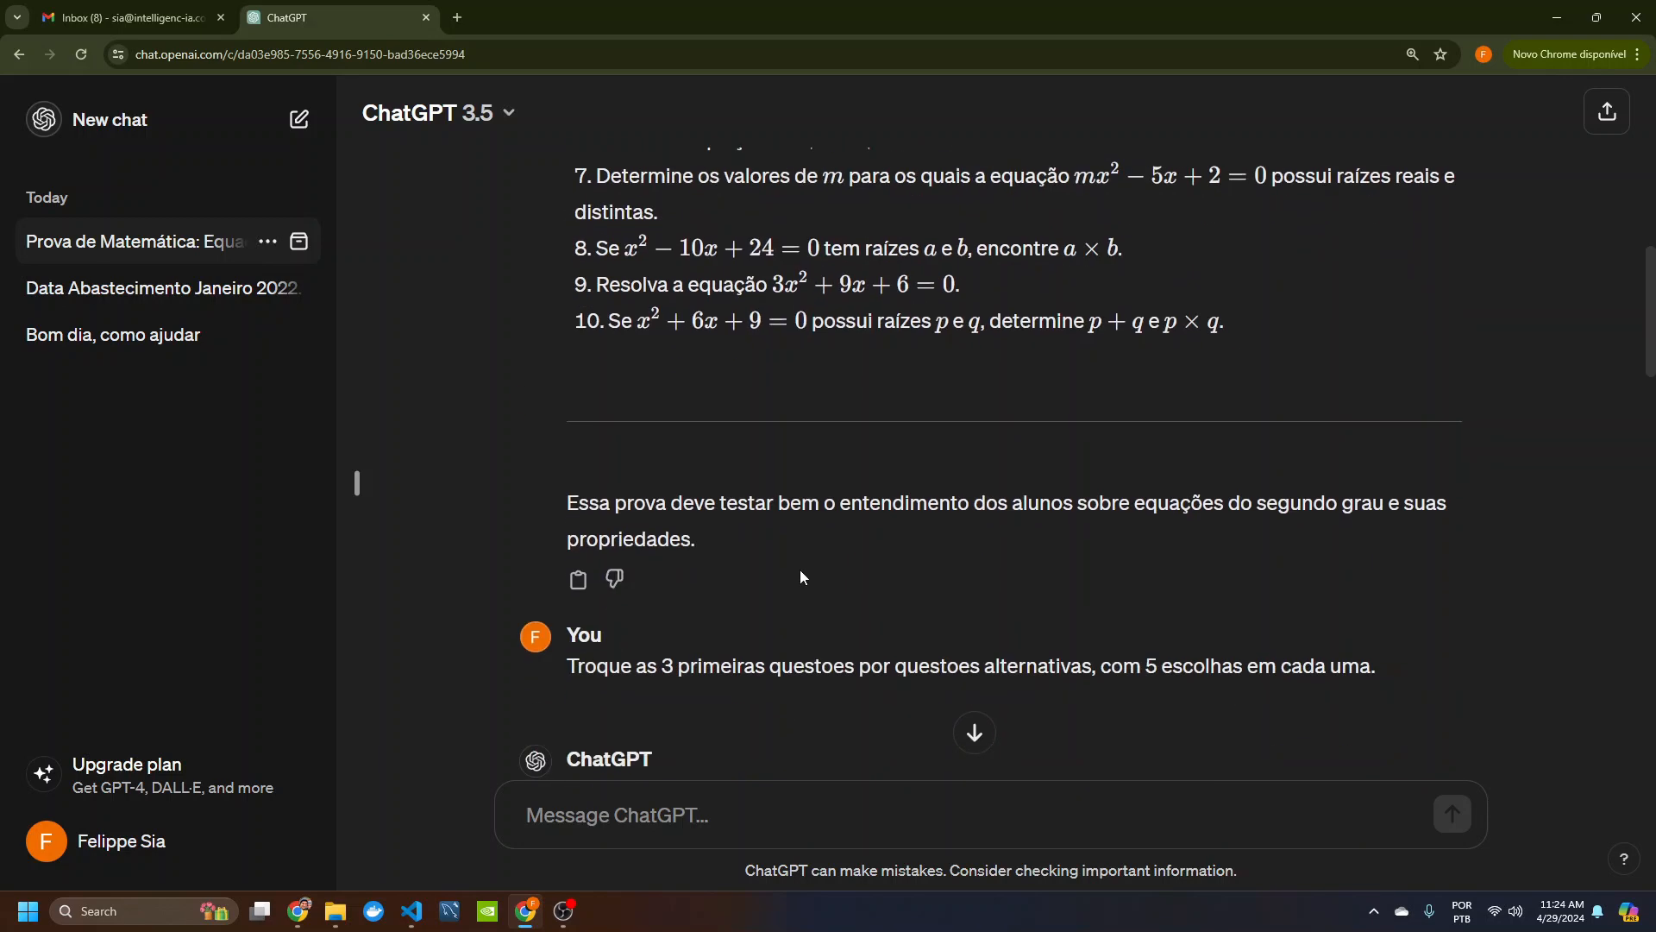
pyautogui.scroll(-15, 820, 614)
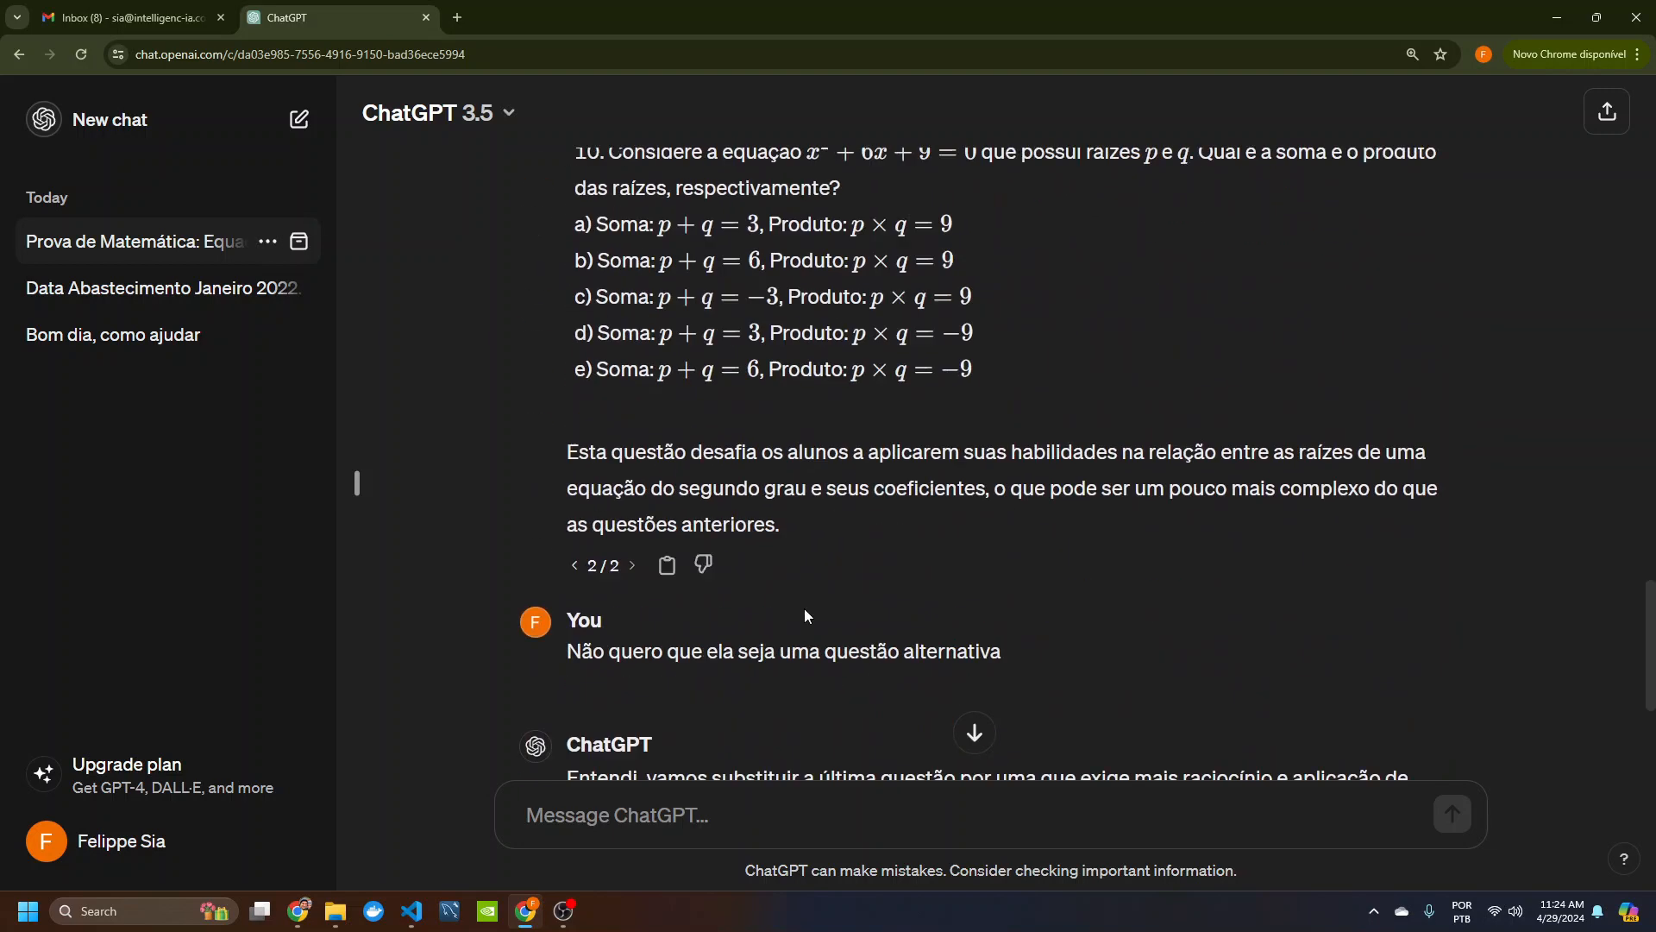
pyautogui.scroll(-4, 806, 614)
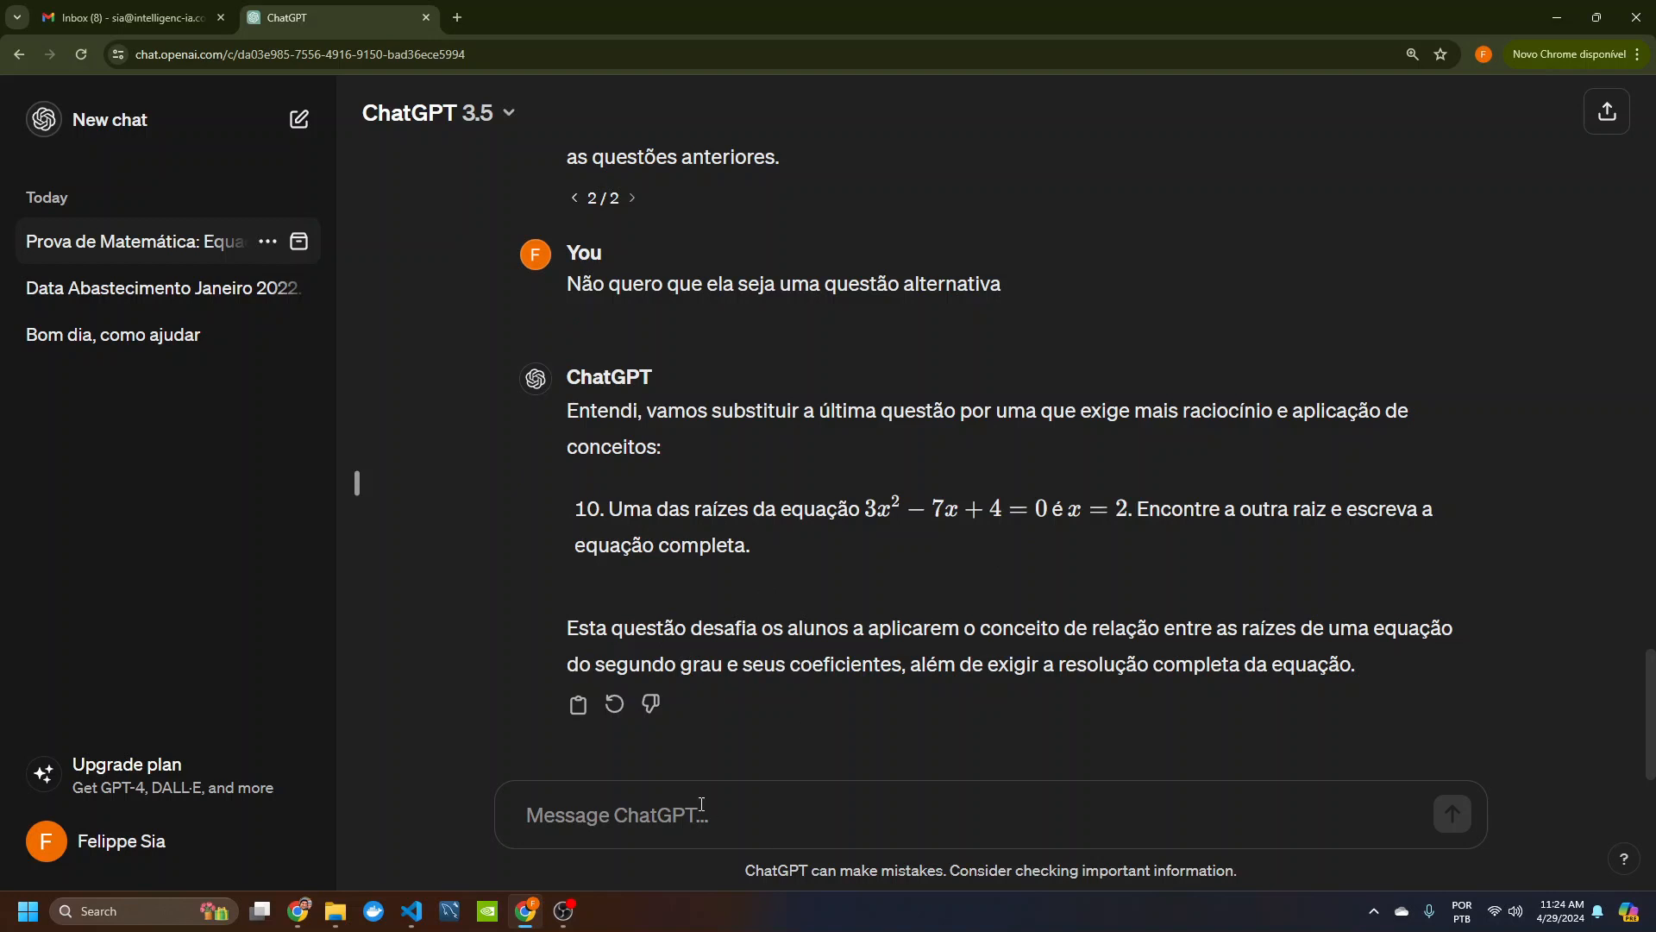
# Step: Send the request "A prova ficou legal, coloque agora as 10 questoes em um mesmo chat, para que possa copia-las"
pyautogui.click(727, 814)
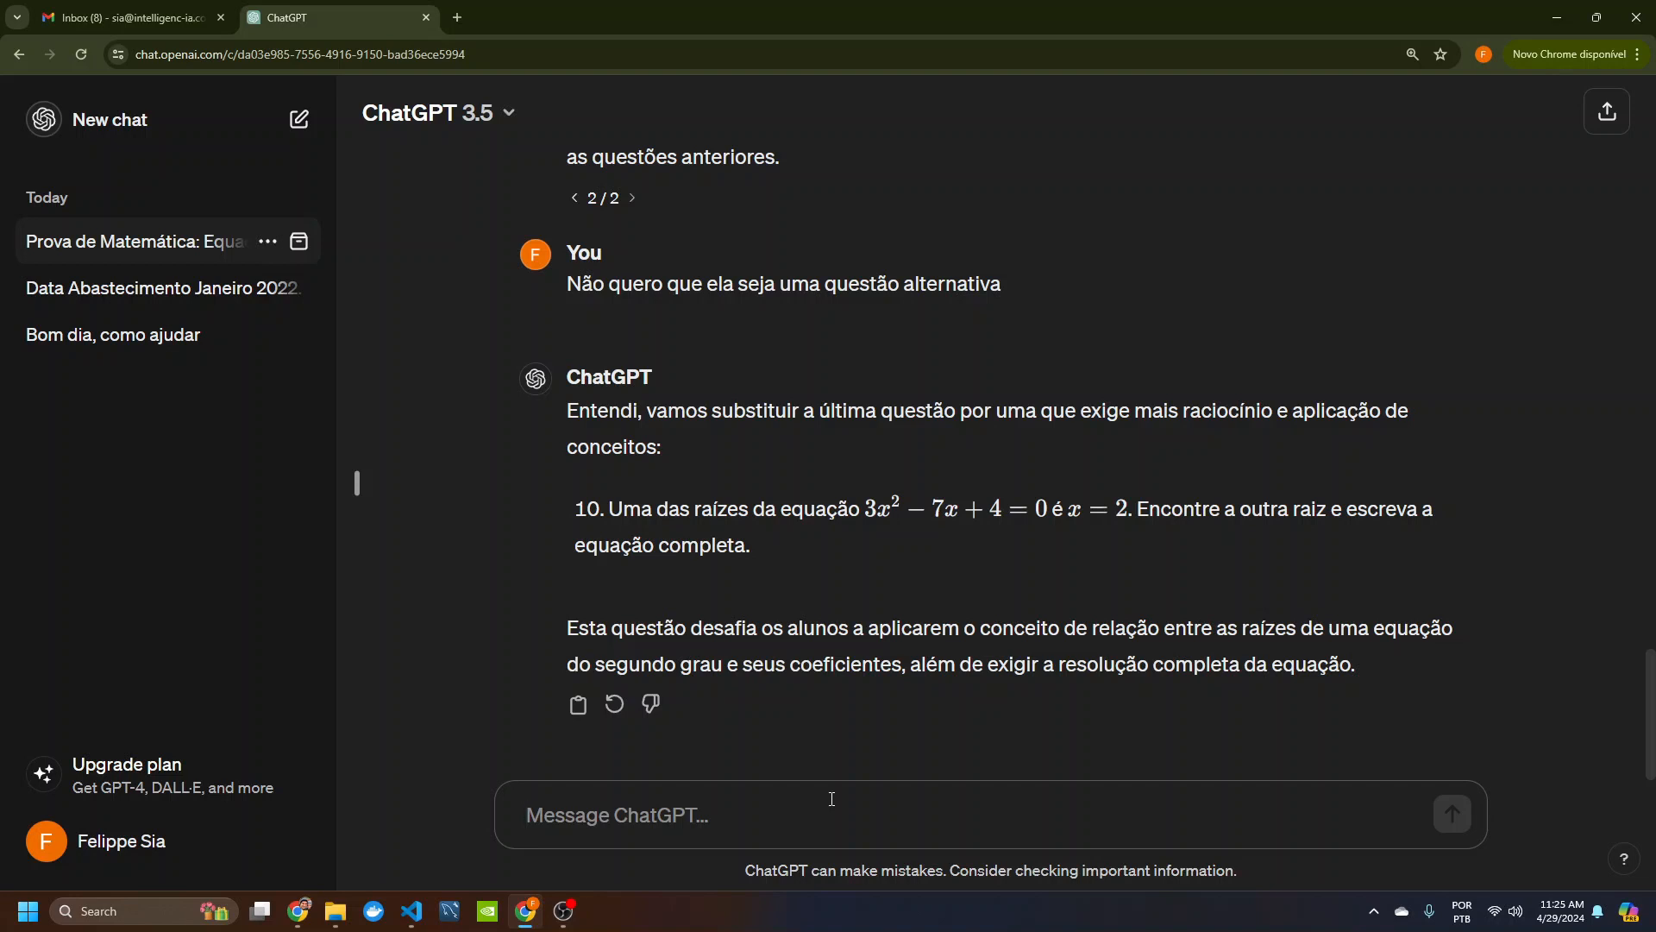
pyautogui.write('A prova fi')
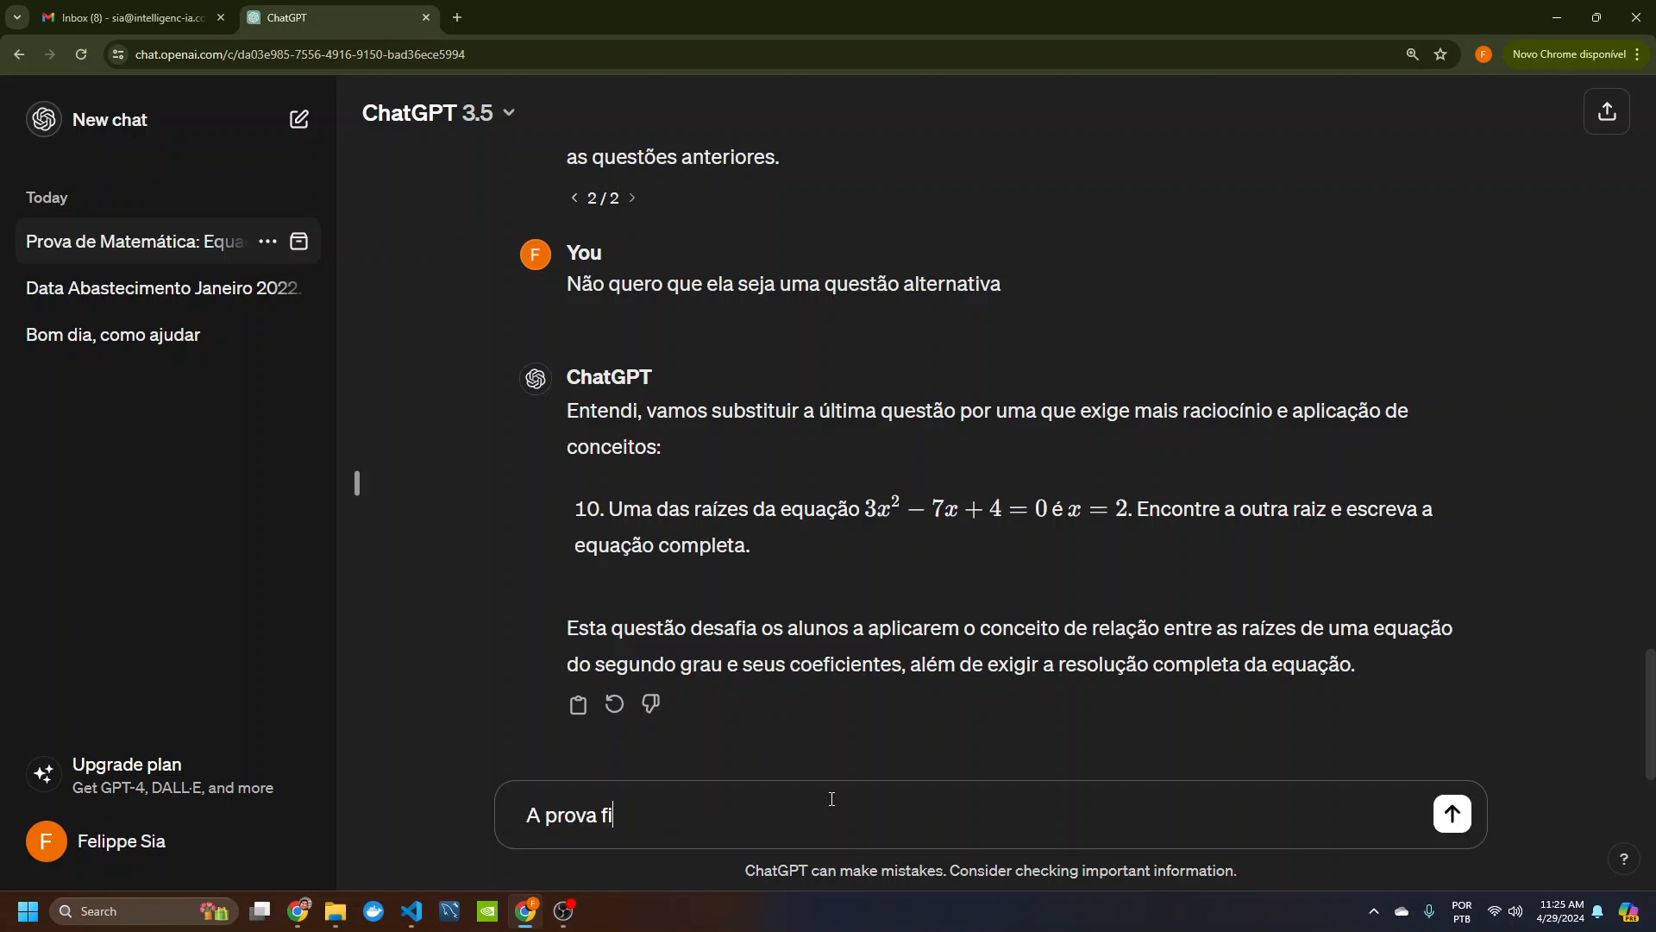
pyautogui.write('cou legal, coloque ago')
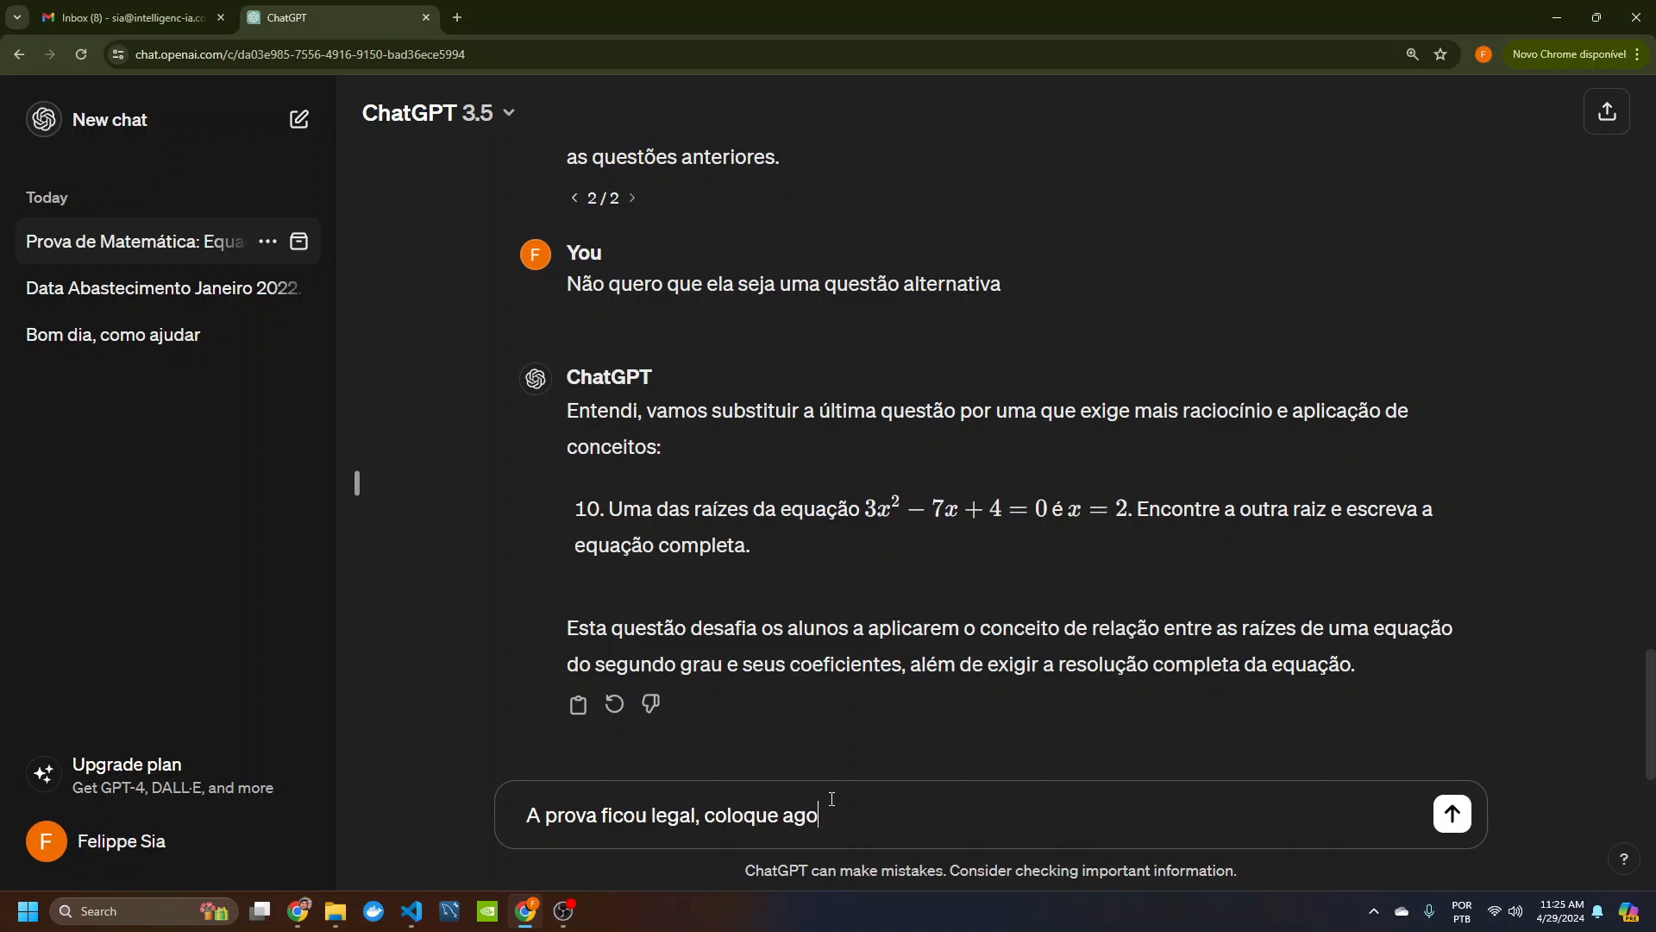
pyautogui.write('ra as 10 questoes em')
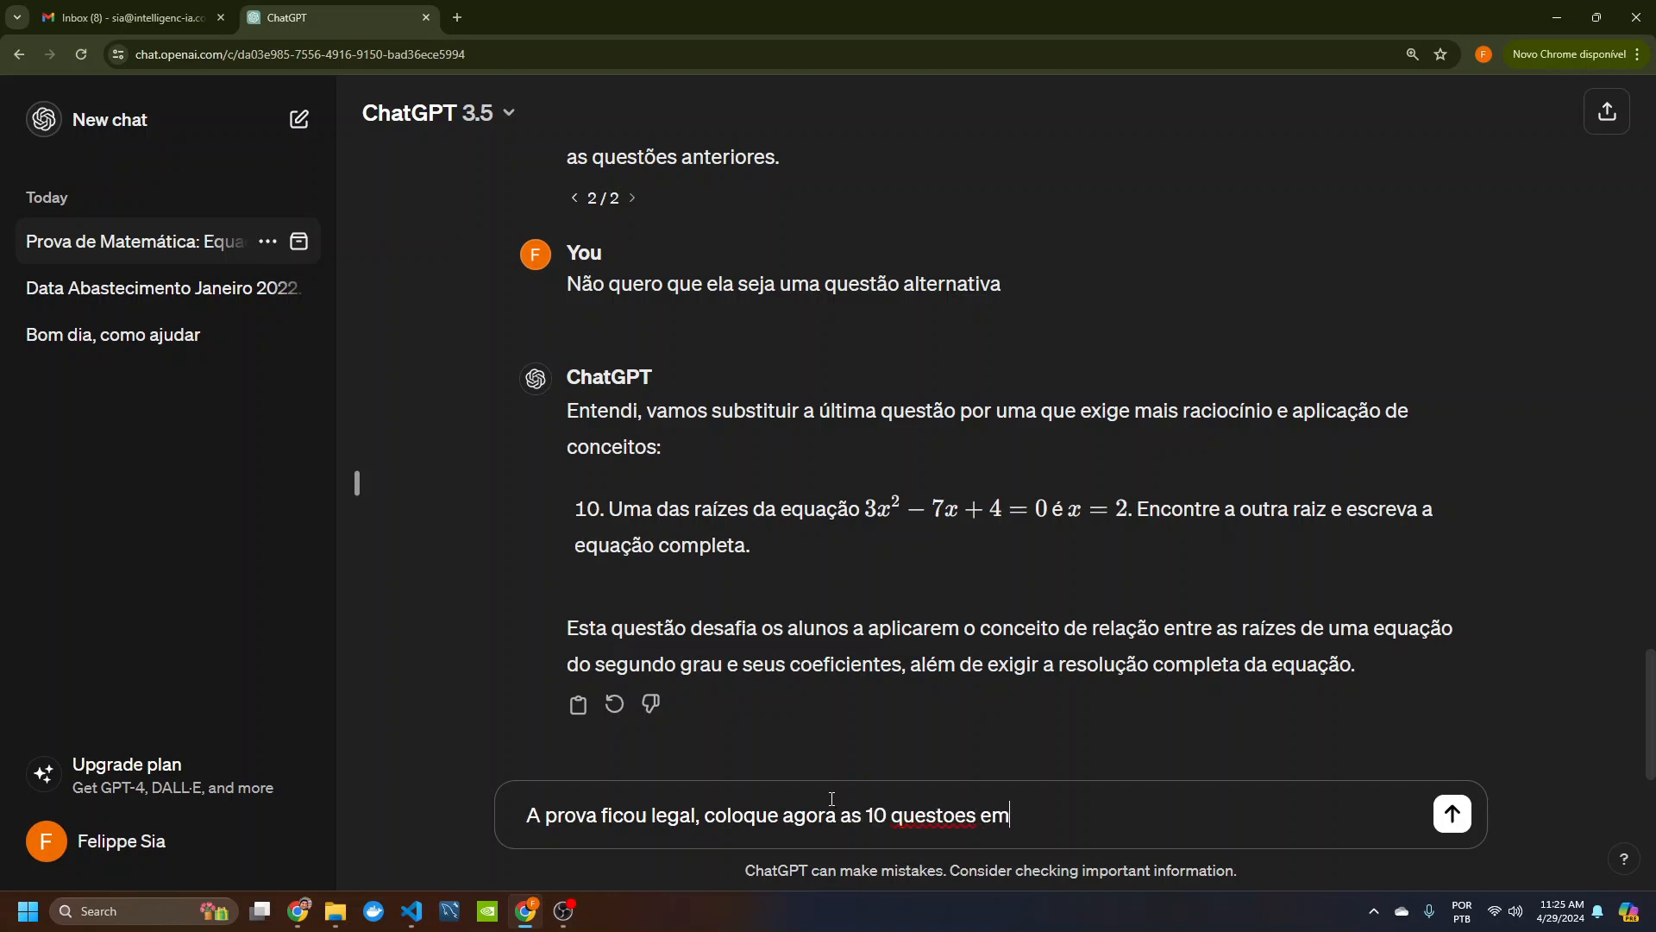
pyautogui.write(' um mesmo chat, para ')
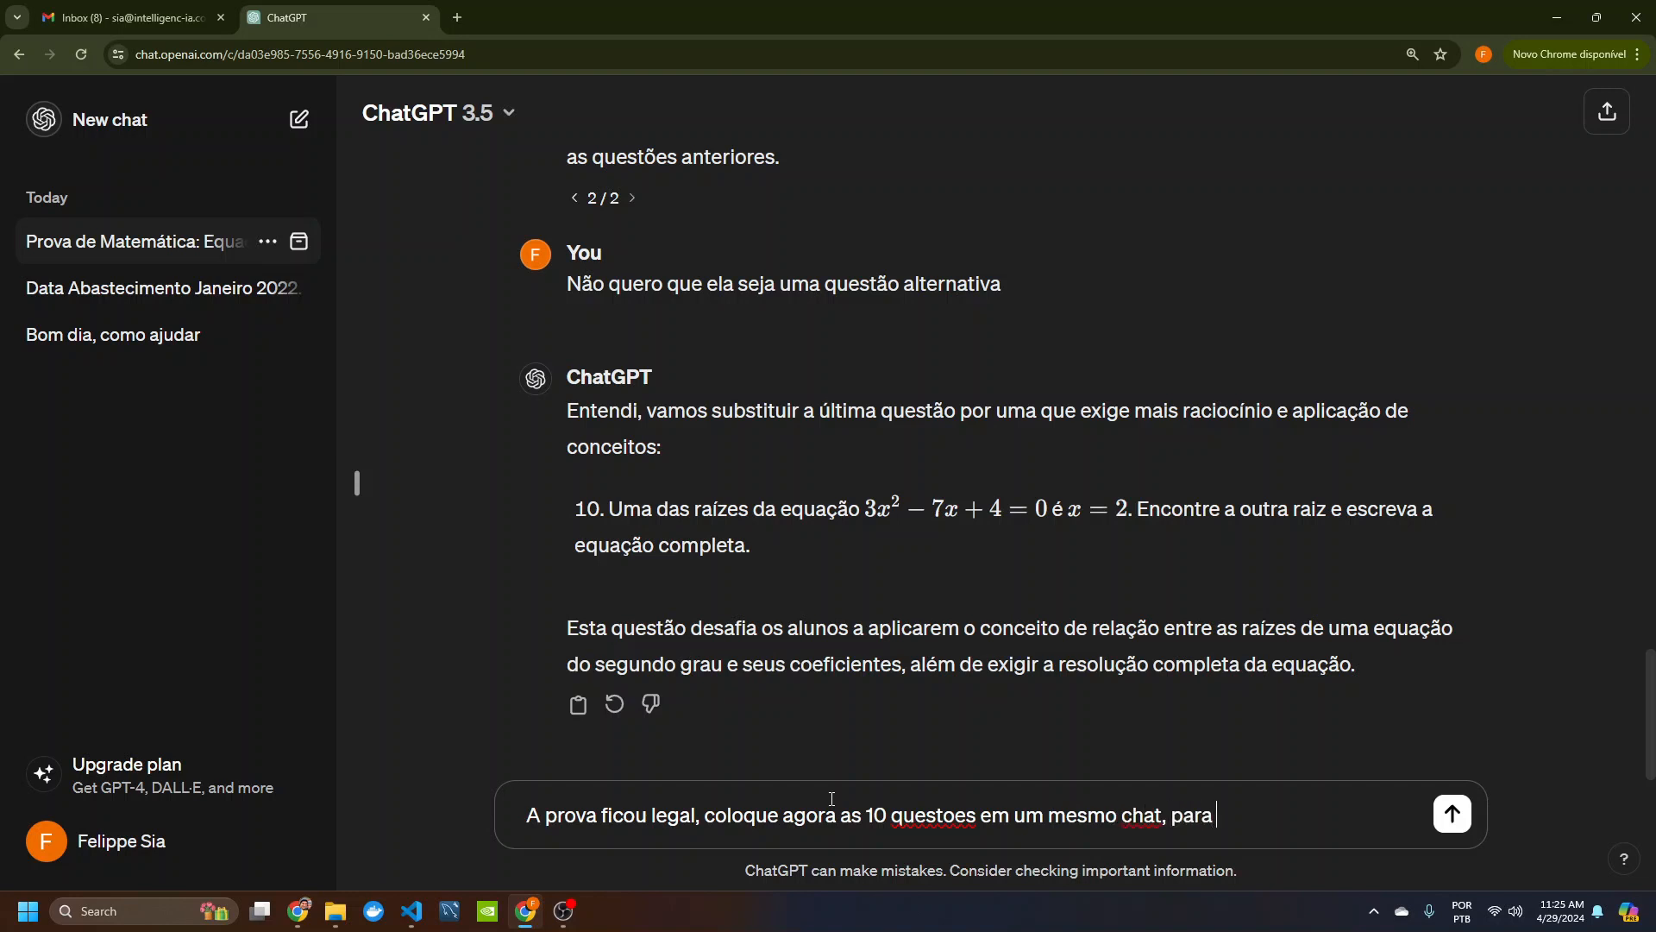
pyautogui.write('que possa cop')
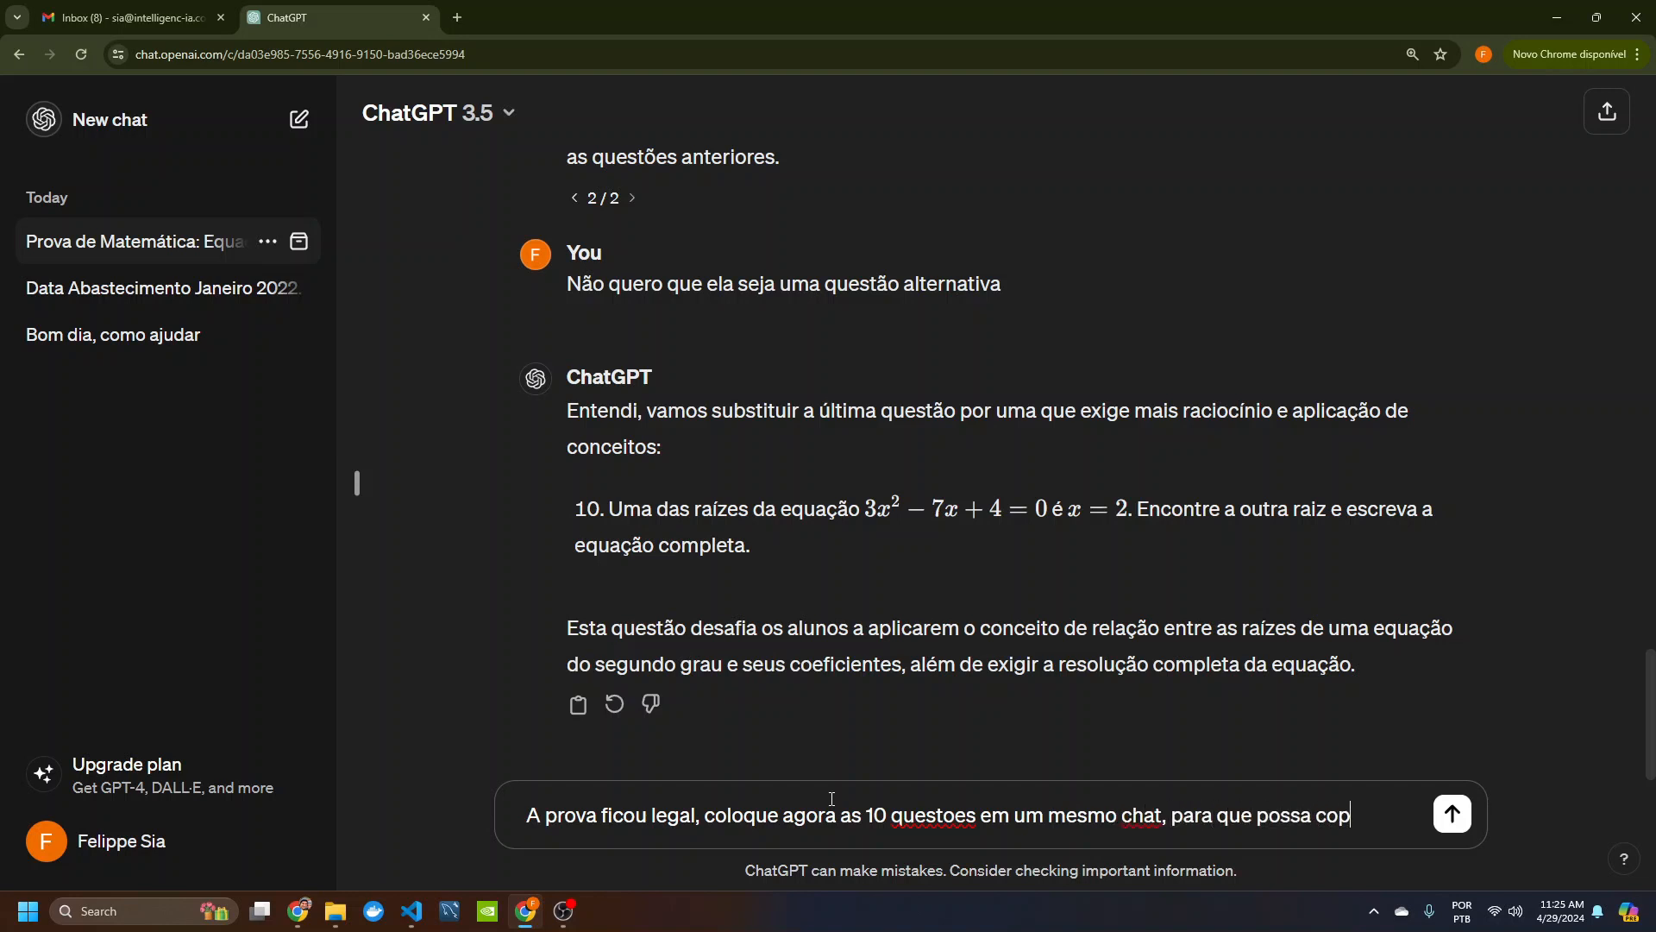
pyautogui.write('ia-las')
pyautogui.press('Return')
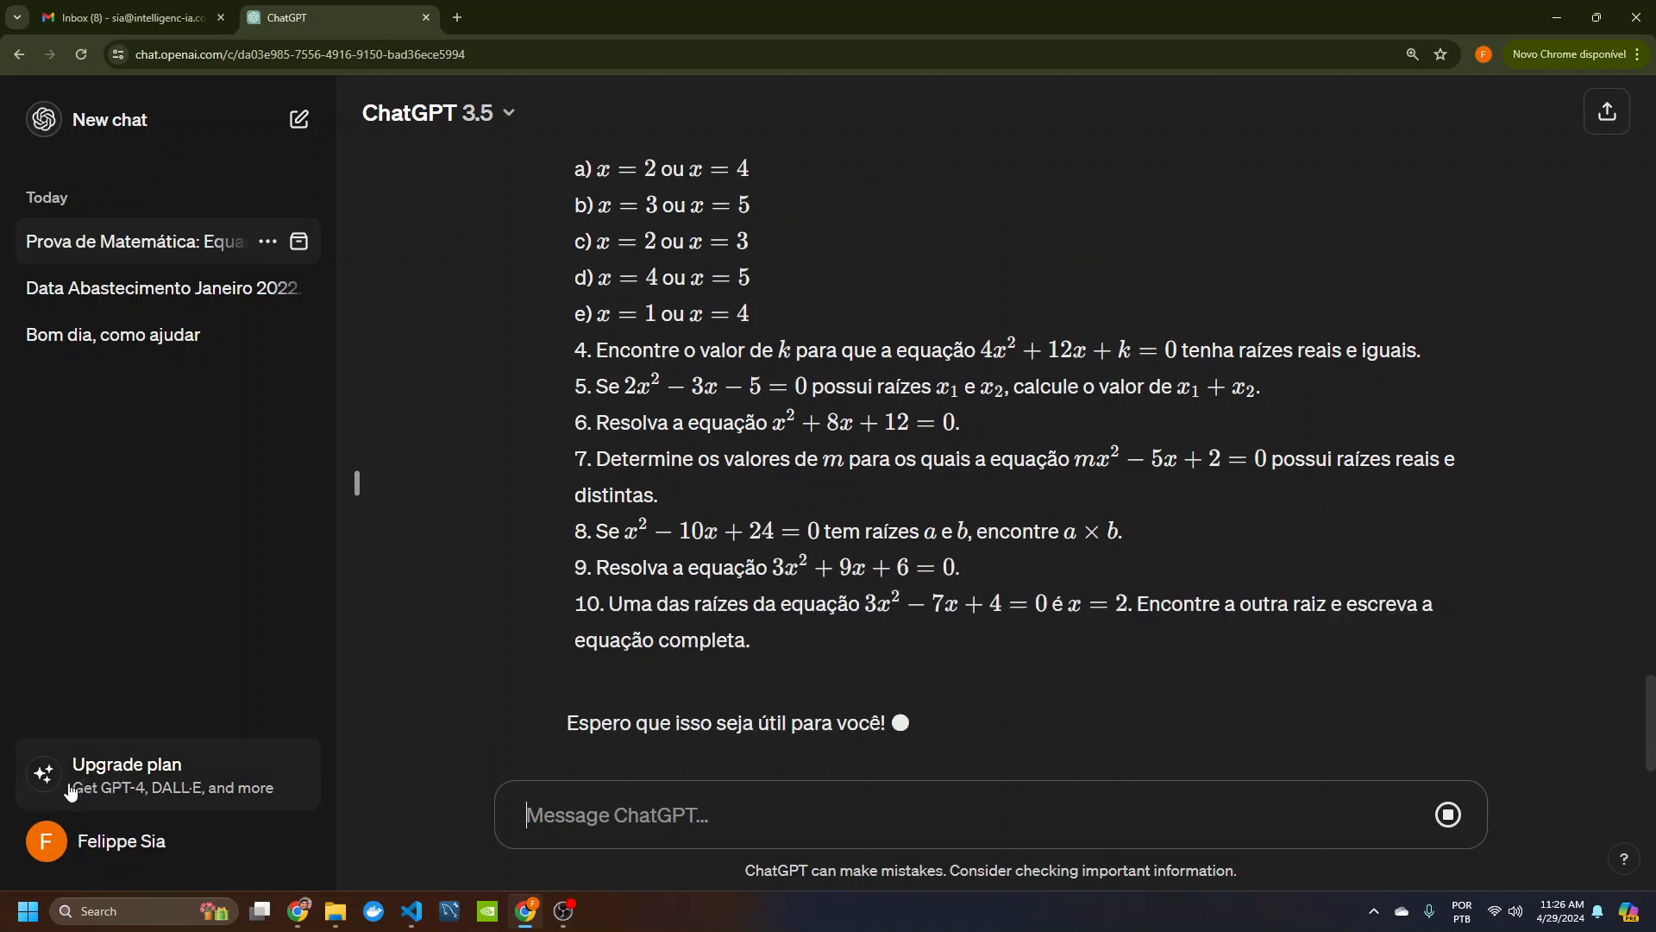
# Step: Review the consolidated exam from question 1 to question 10, checking the multiple-choice questions and the replaced last question
pyautogui.scroll(10, 906, 642)
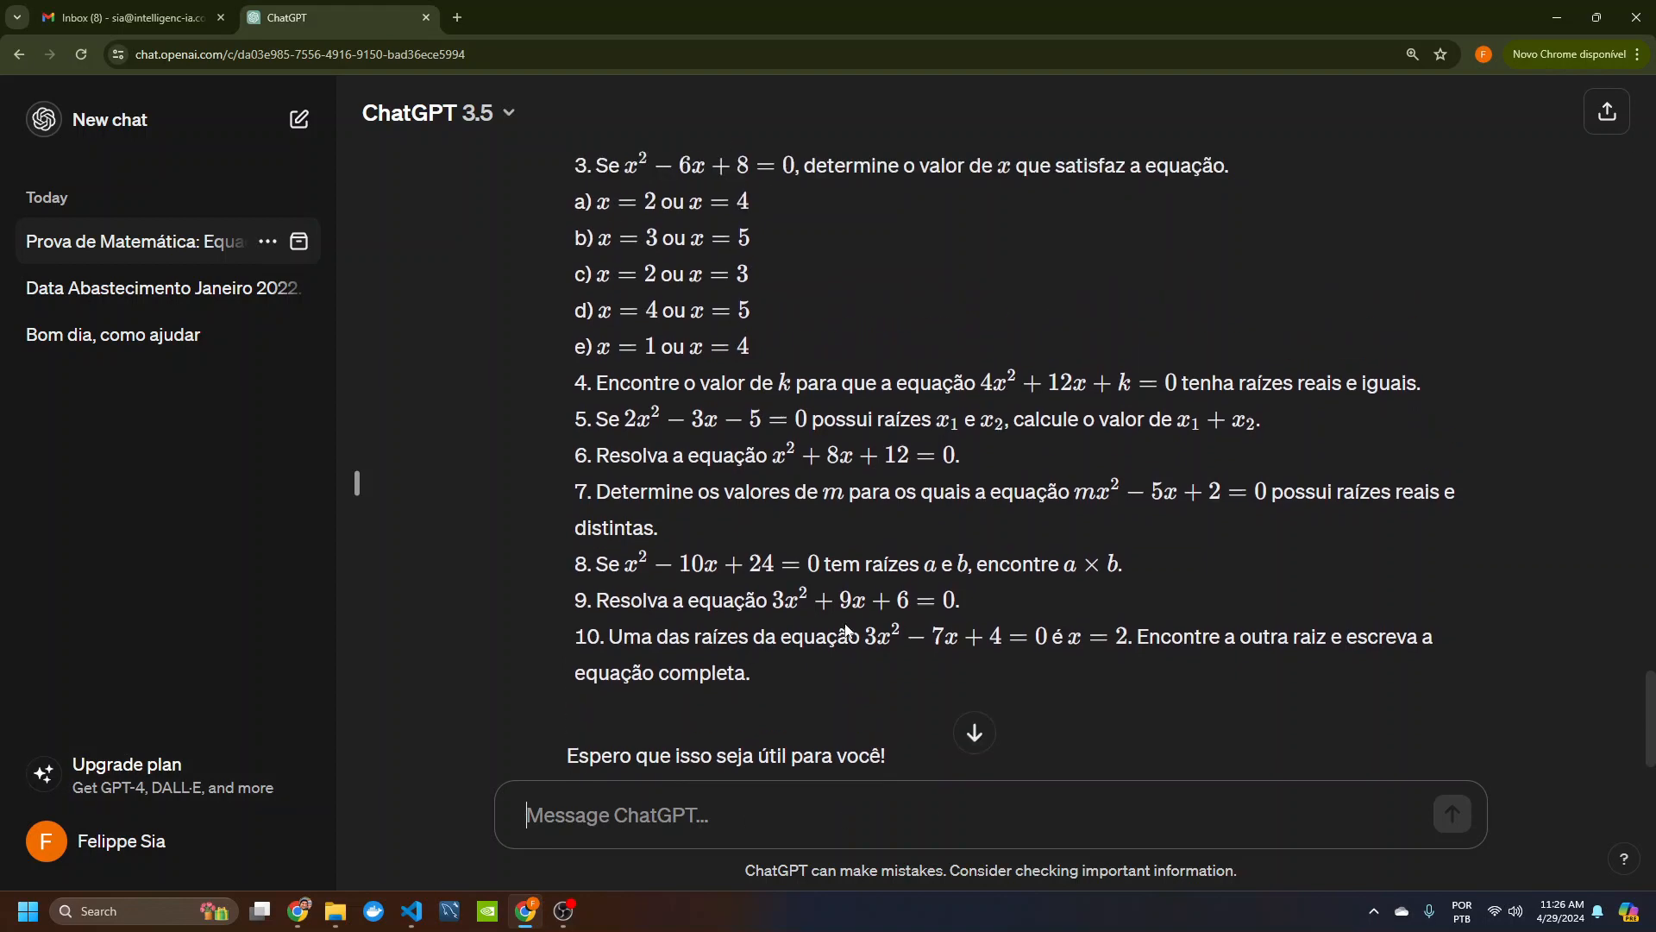
pyautogui.scroll(1, 846, 629)
pyautogui.scroll(-2, 846, 629)
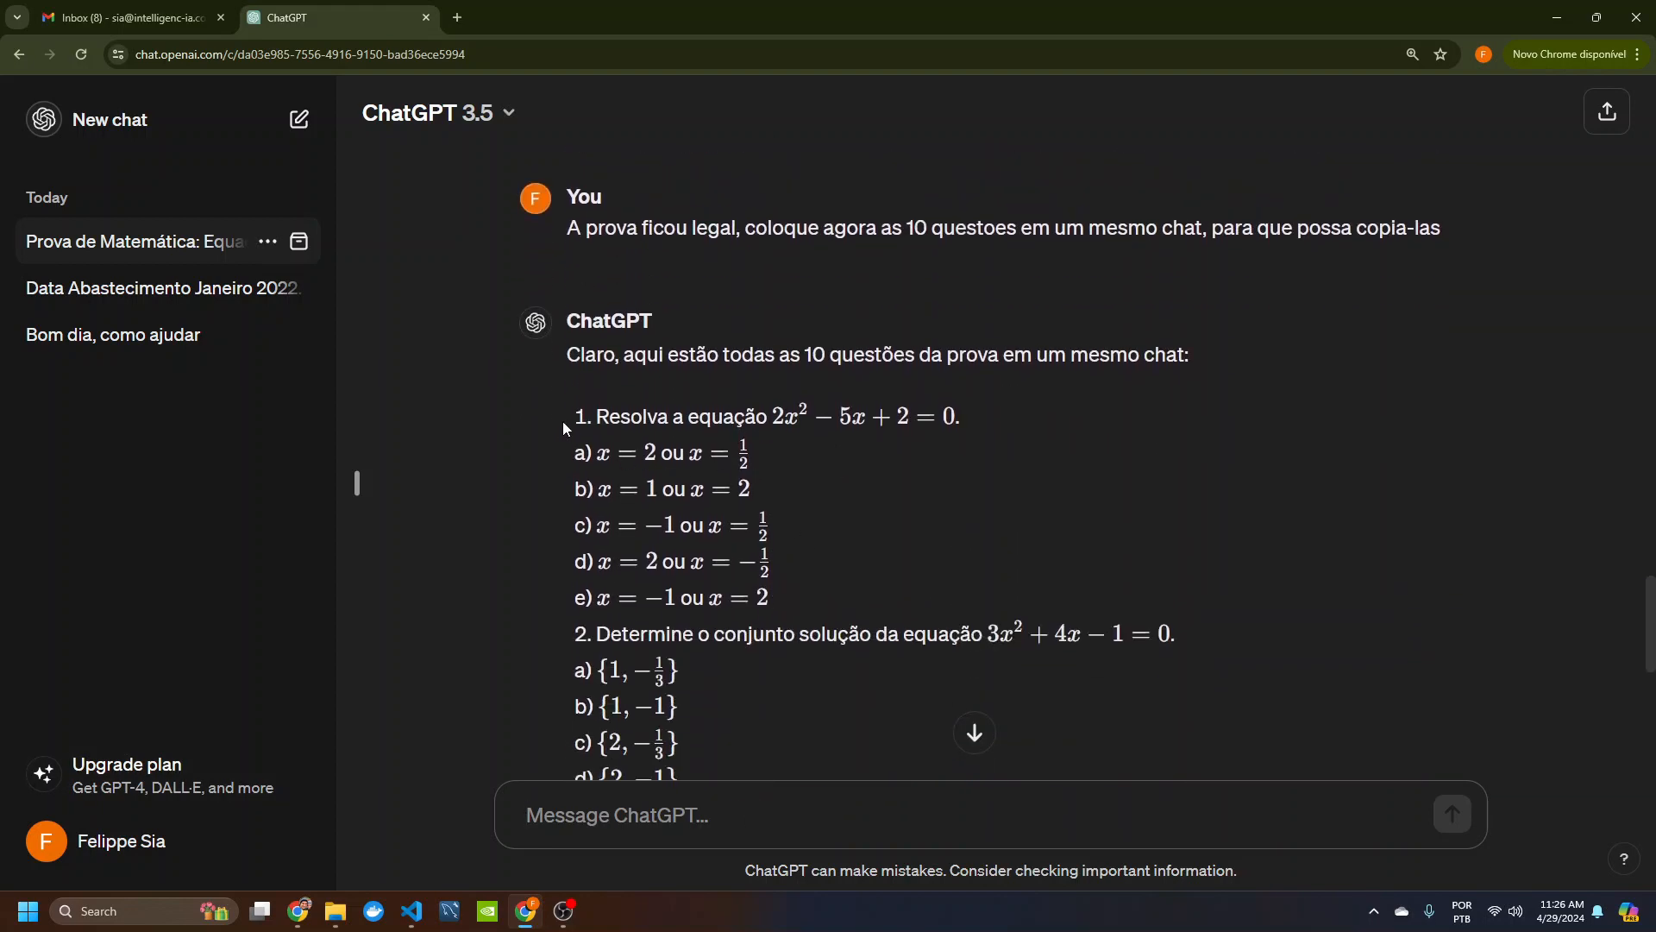
pyautogui.scroll(-5, 828, 621)
pyautogui.scroll(-4, 822, 597)
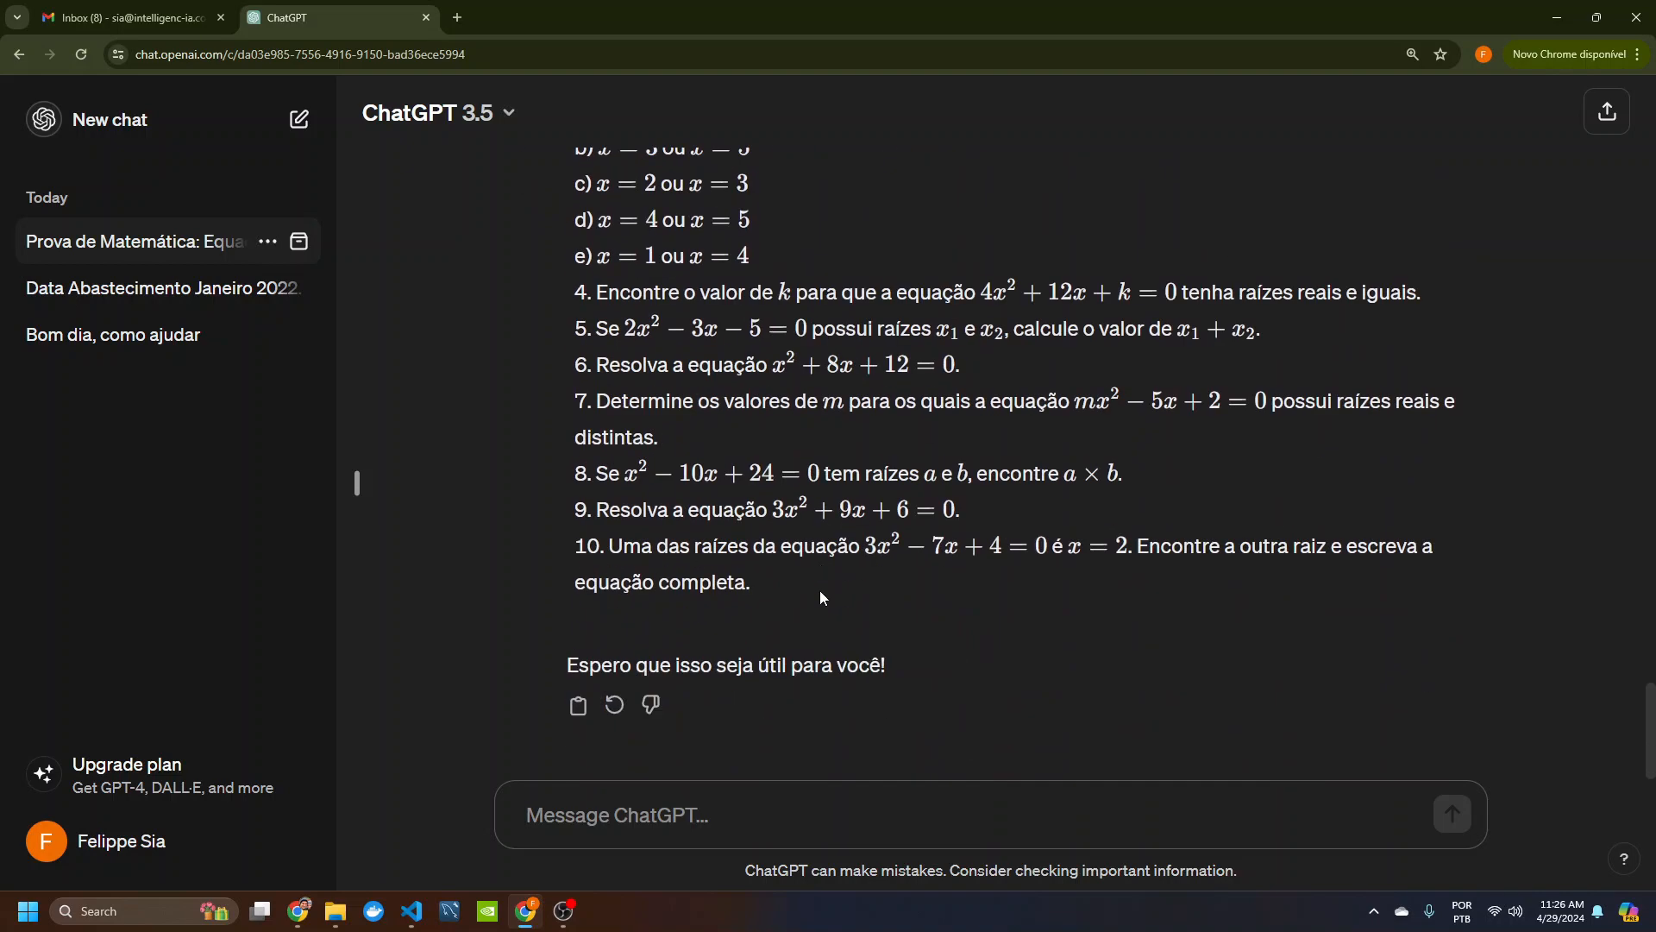
pyautogui.scroll(9, 835, 601)
pyautogui.scroll(1, 835, 600)
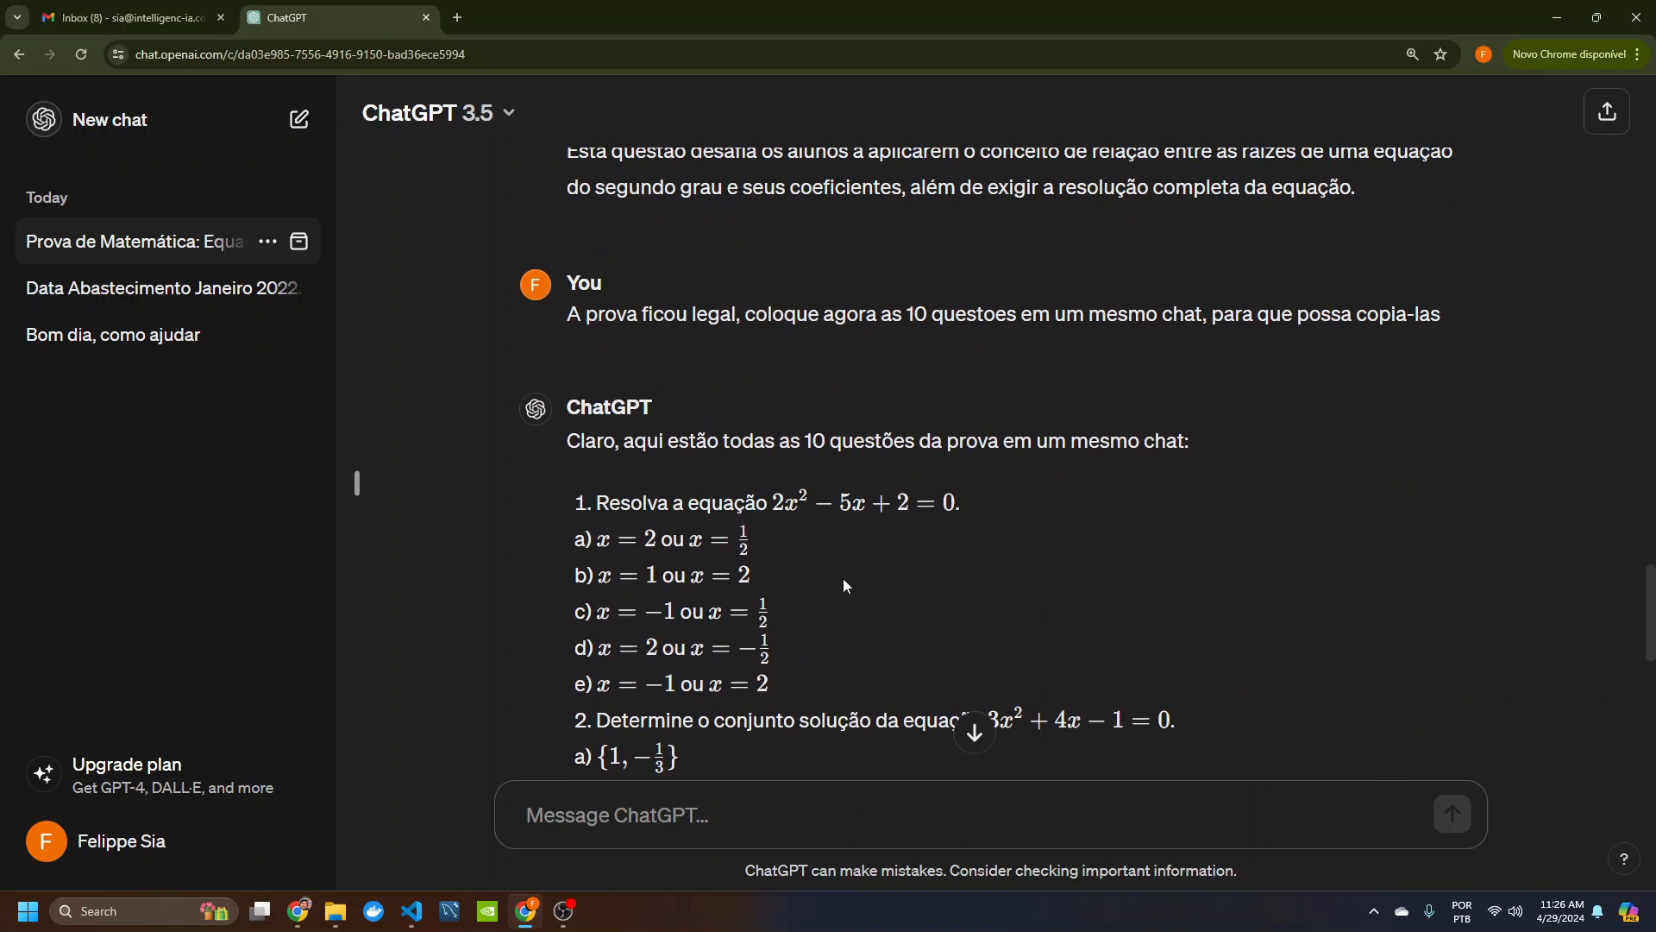
pyautogui.scroll(-4, 842, 578)
pyautogui.scroll(4, 824, 555)
pyautogui.scroll(-7, 883, 573)
pyautogui.scroll(-3, 885, 581)
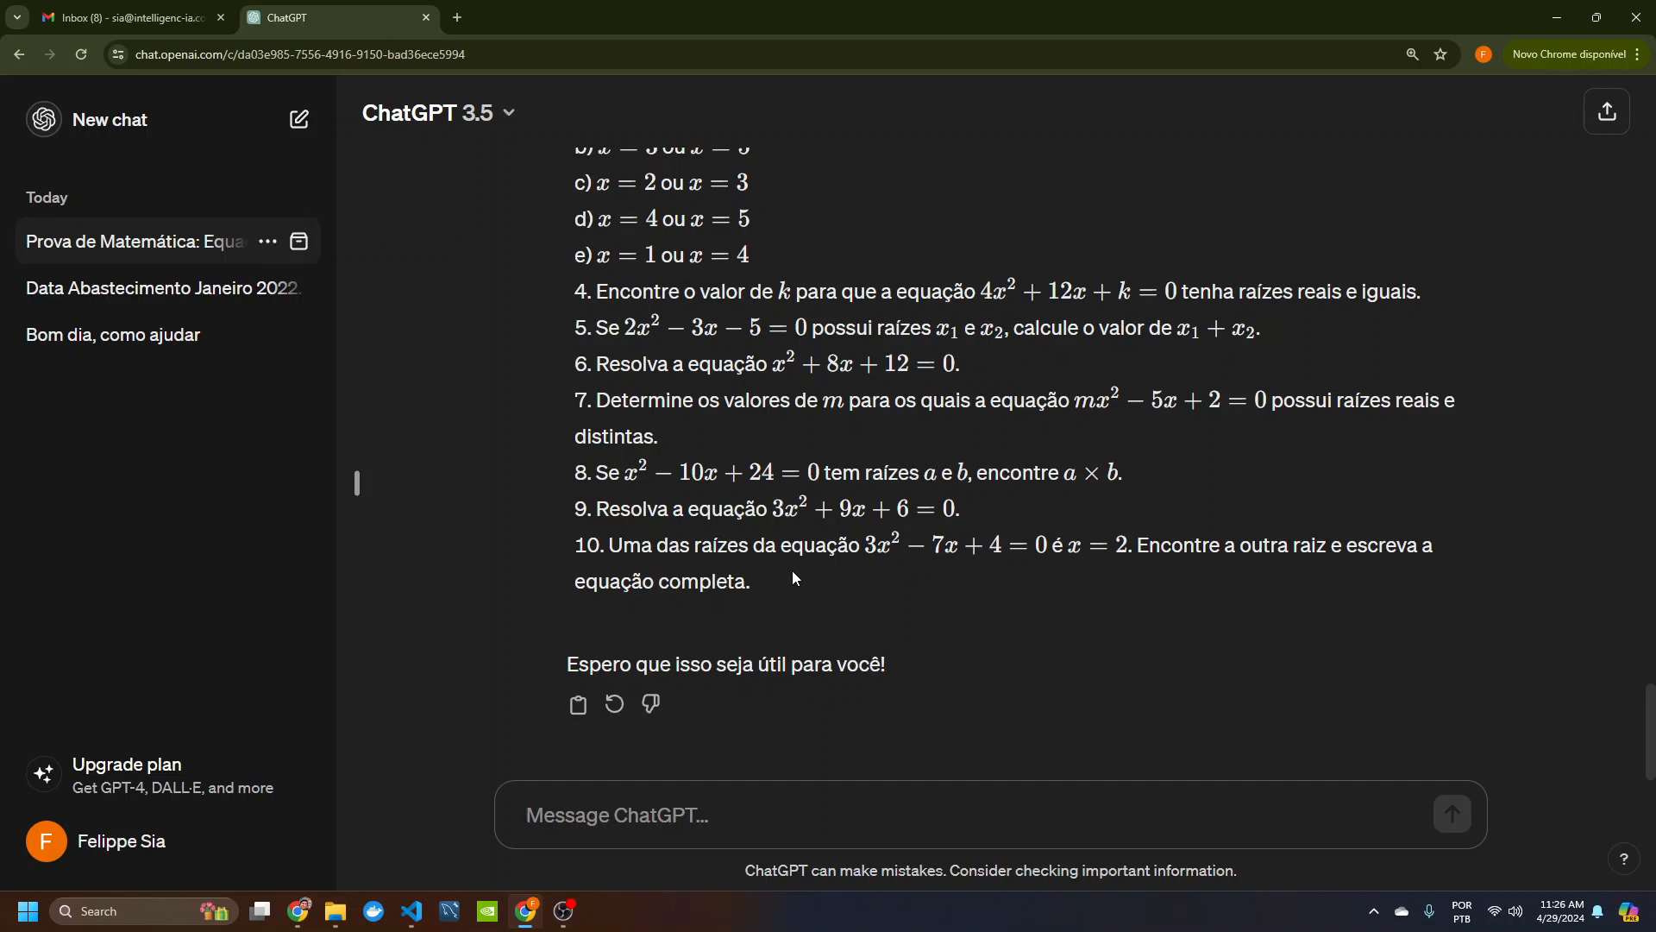
pyautogui.scroll(15, 792, 571)
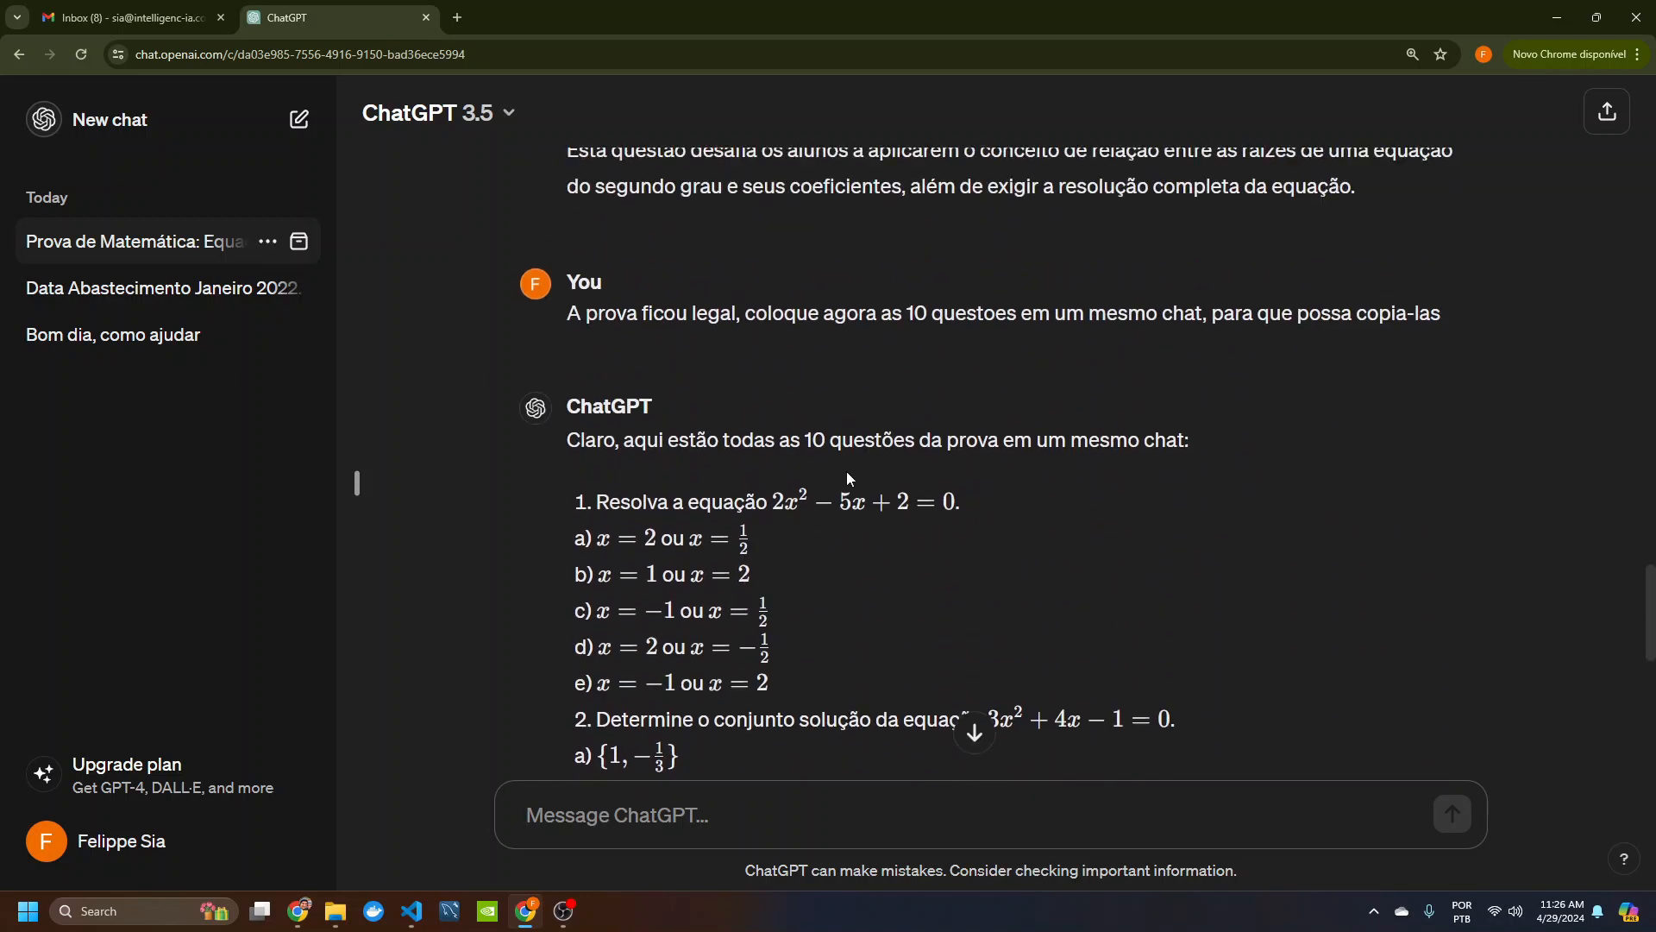
pyautogui.scroll(-3, 905, 563)
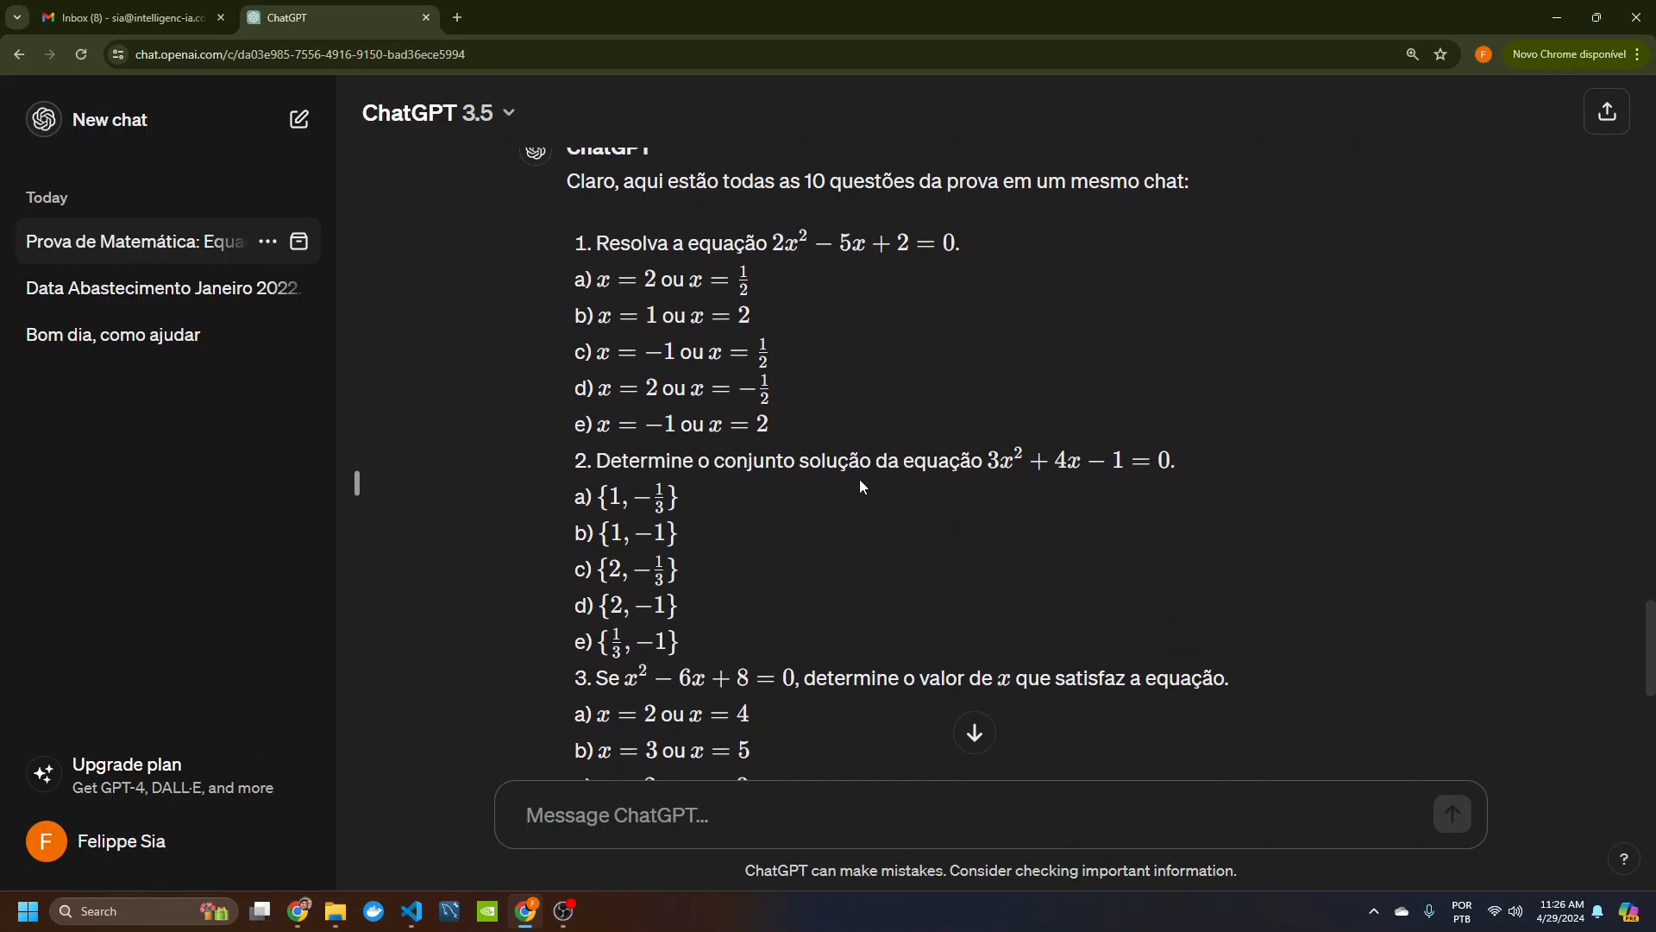
pyautogui.scroll(2, 863, 527)
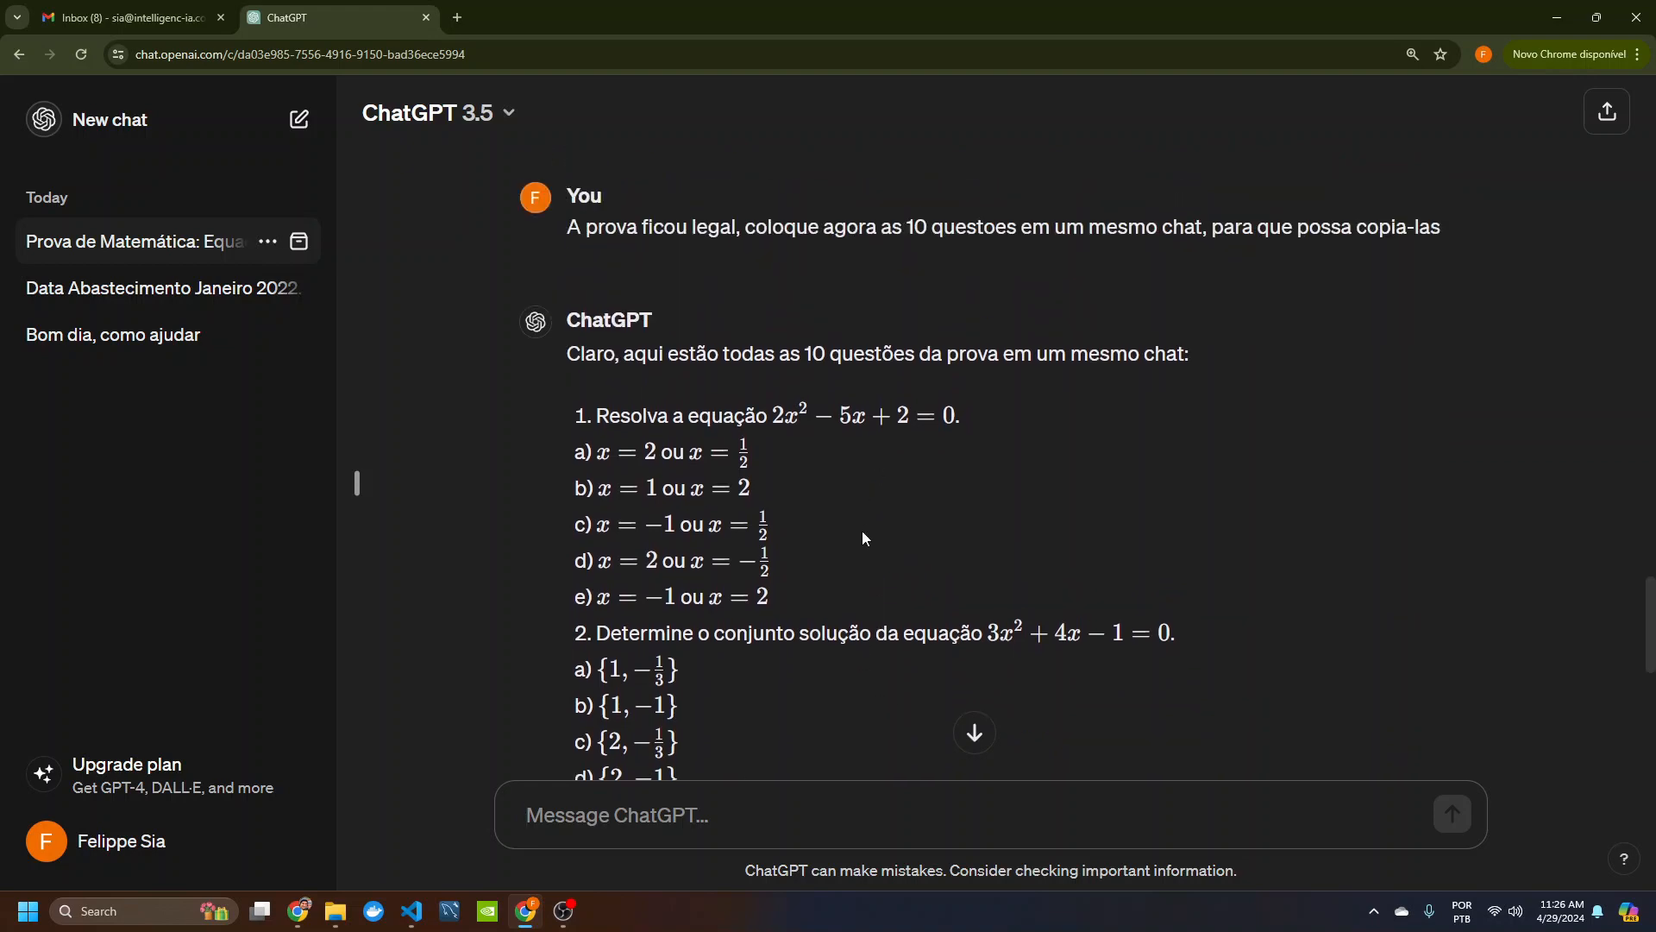
pyautogui.scroll(-9, 862, 531)
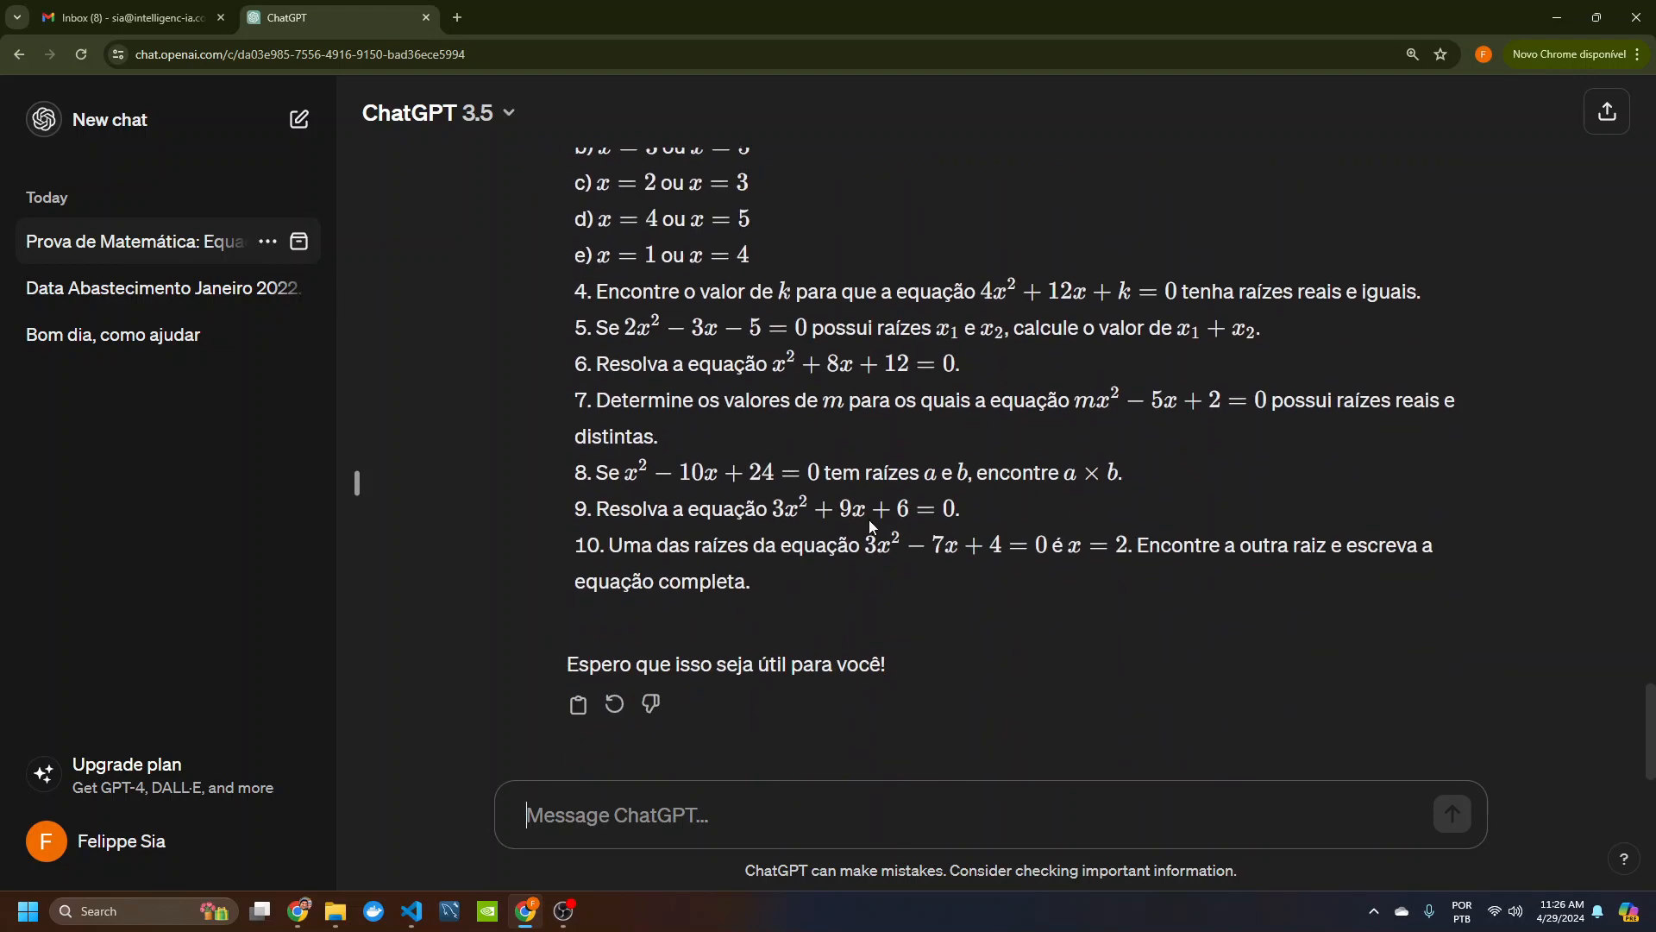
pyautogui.scroll(5, 804, 411)
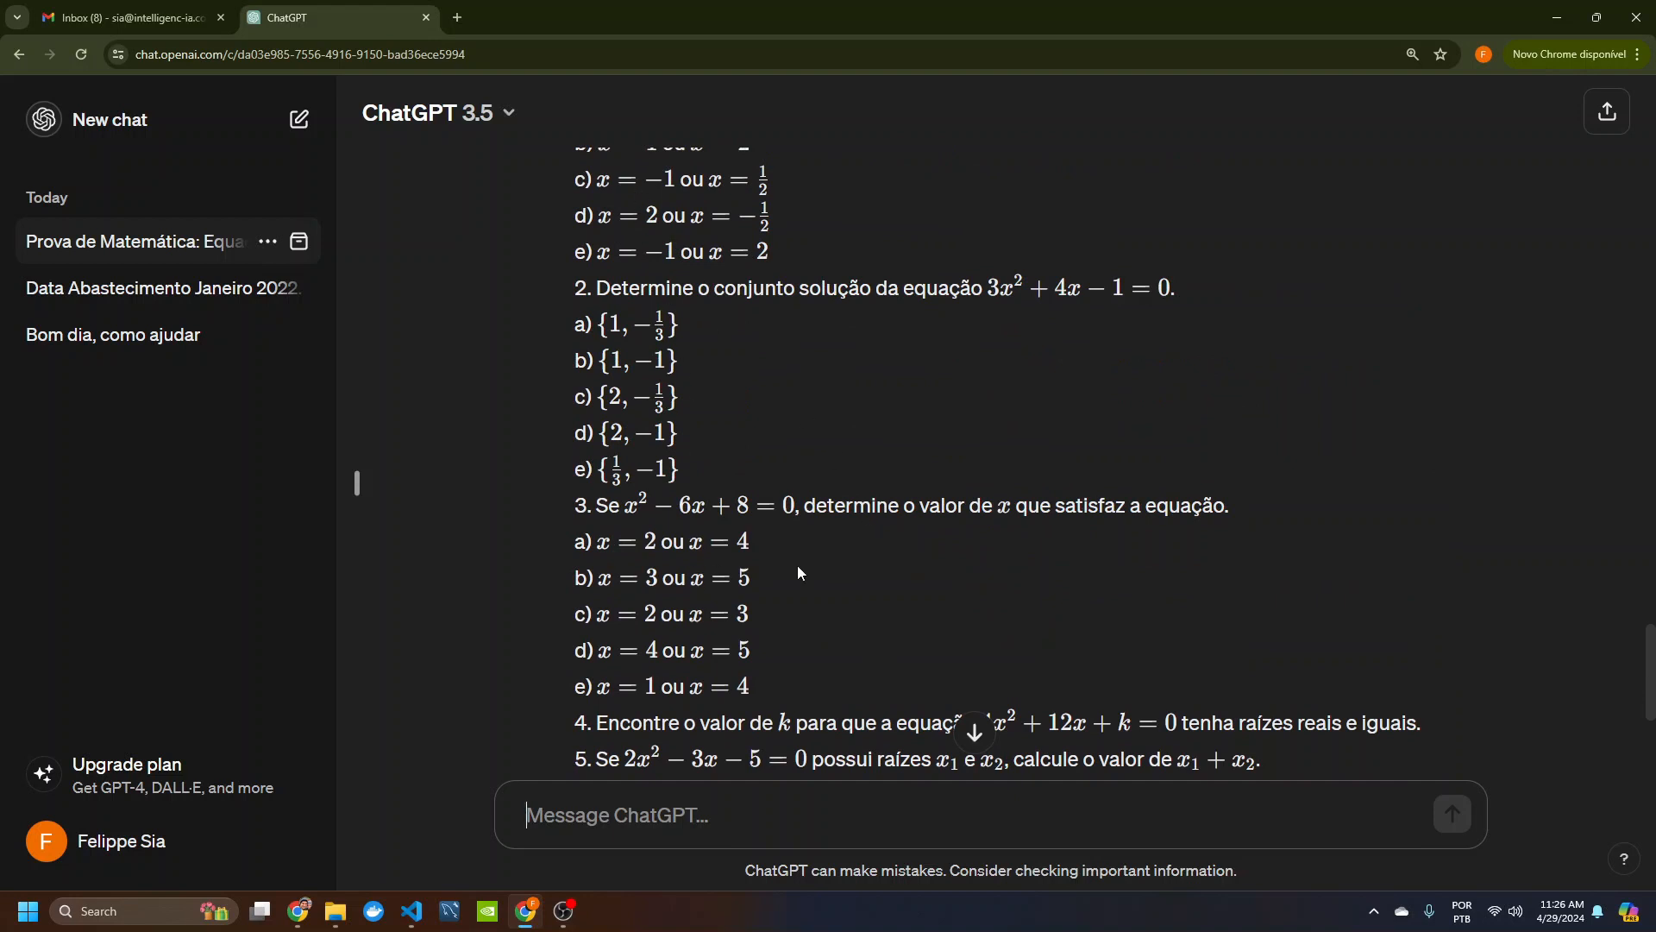
pyautogui.scroll(-1, 862, 561)
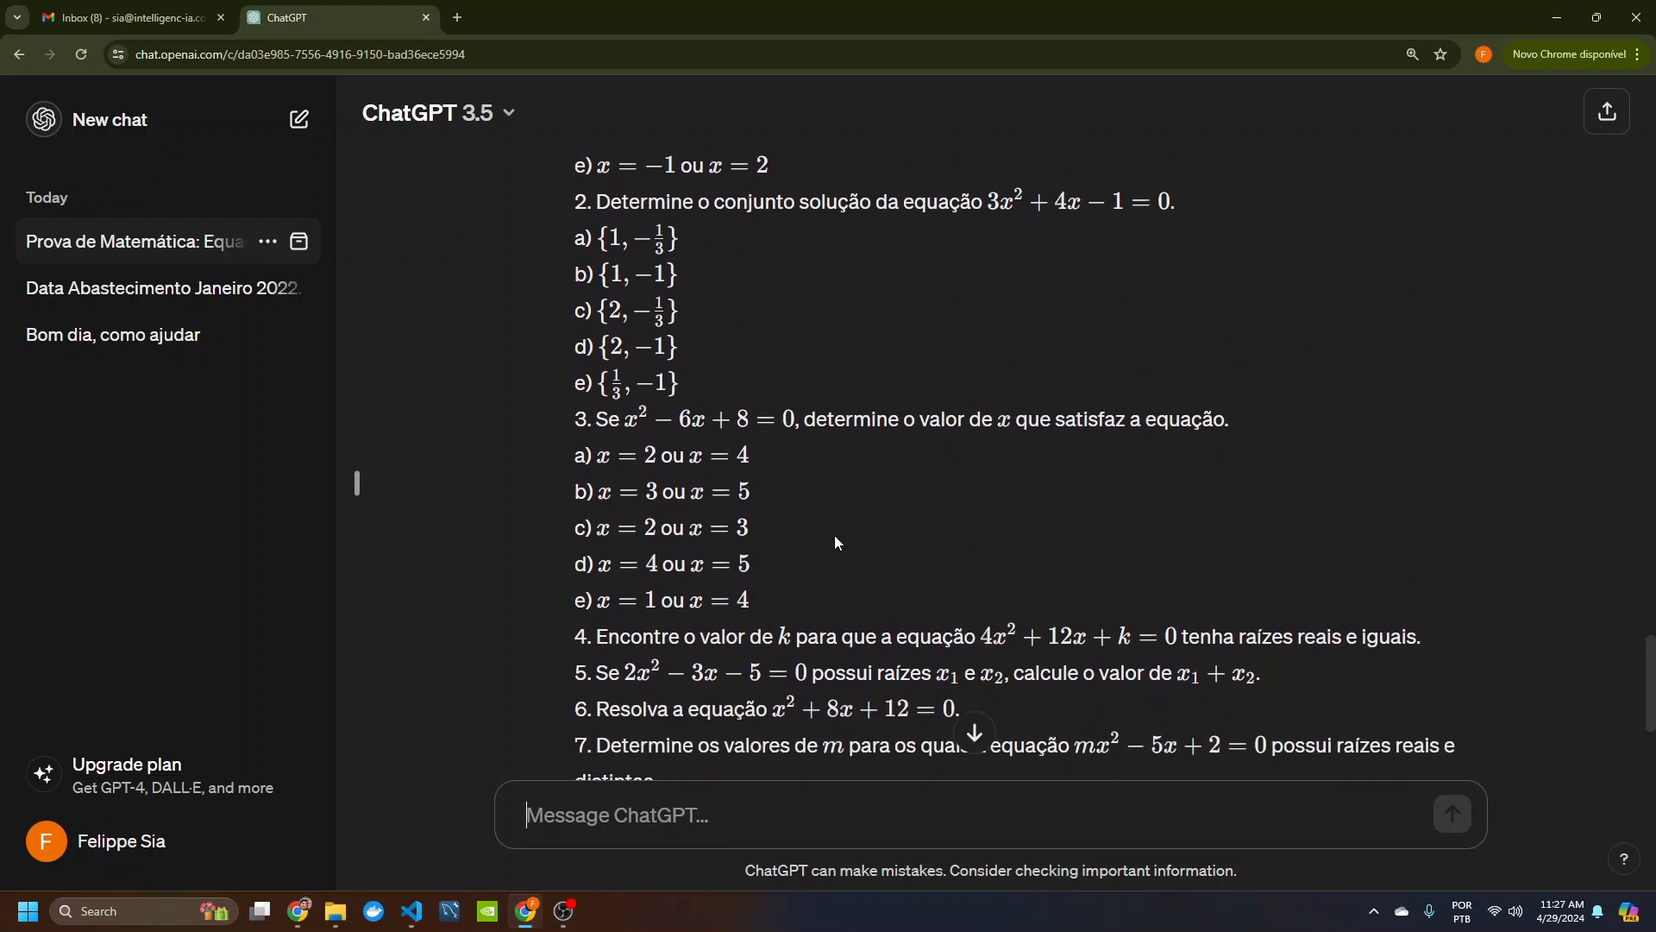
pyautogui.scroll(-4, 835, 535)
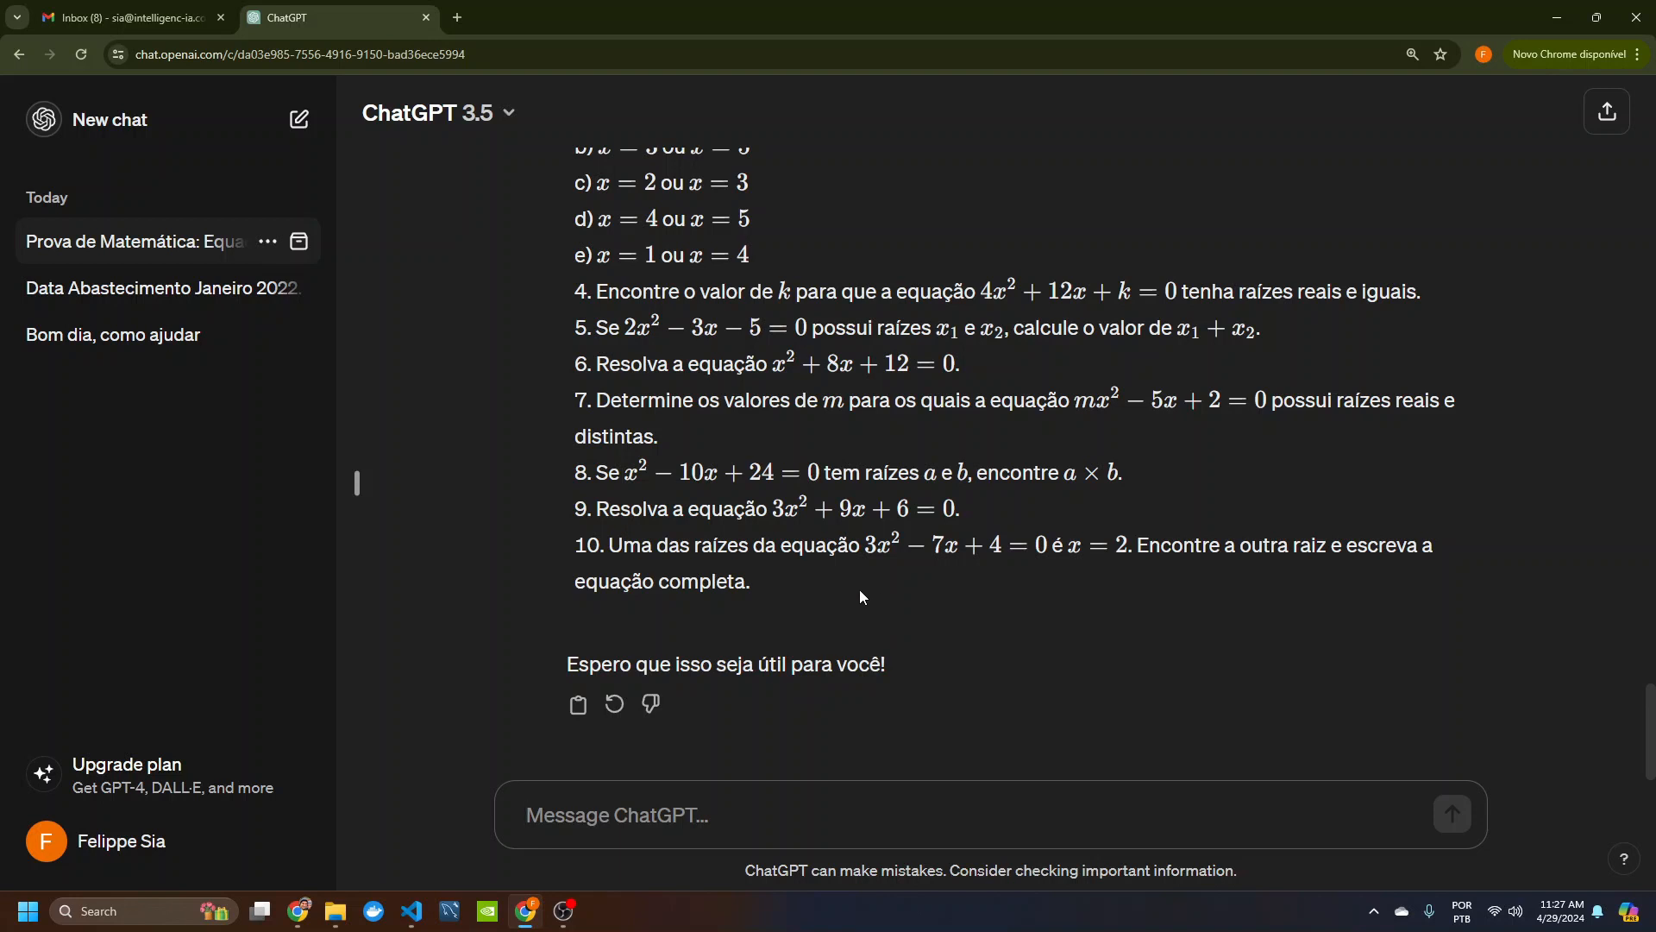
pyautogui.scroll(4, 859, 589)
pyautogui.scroll(-4, 893, 603)
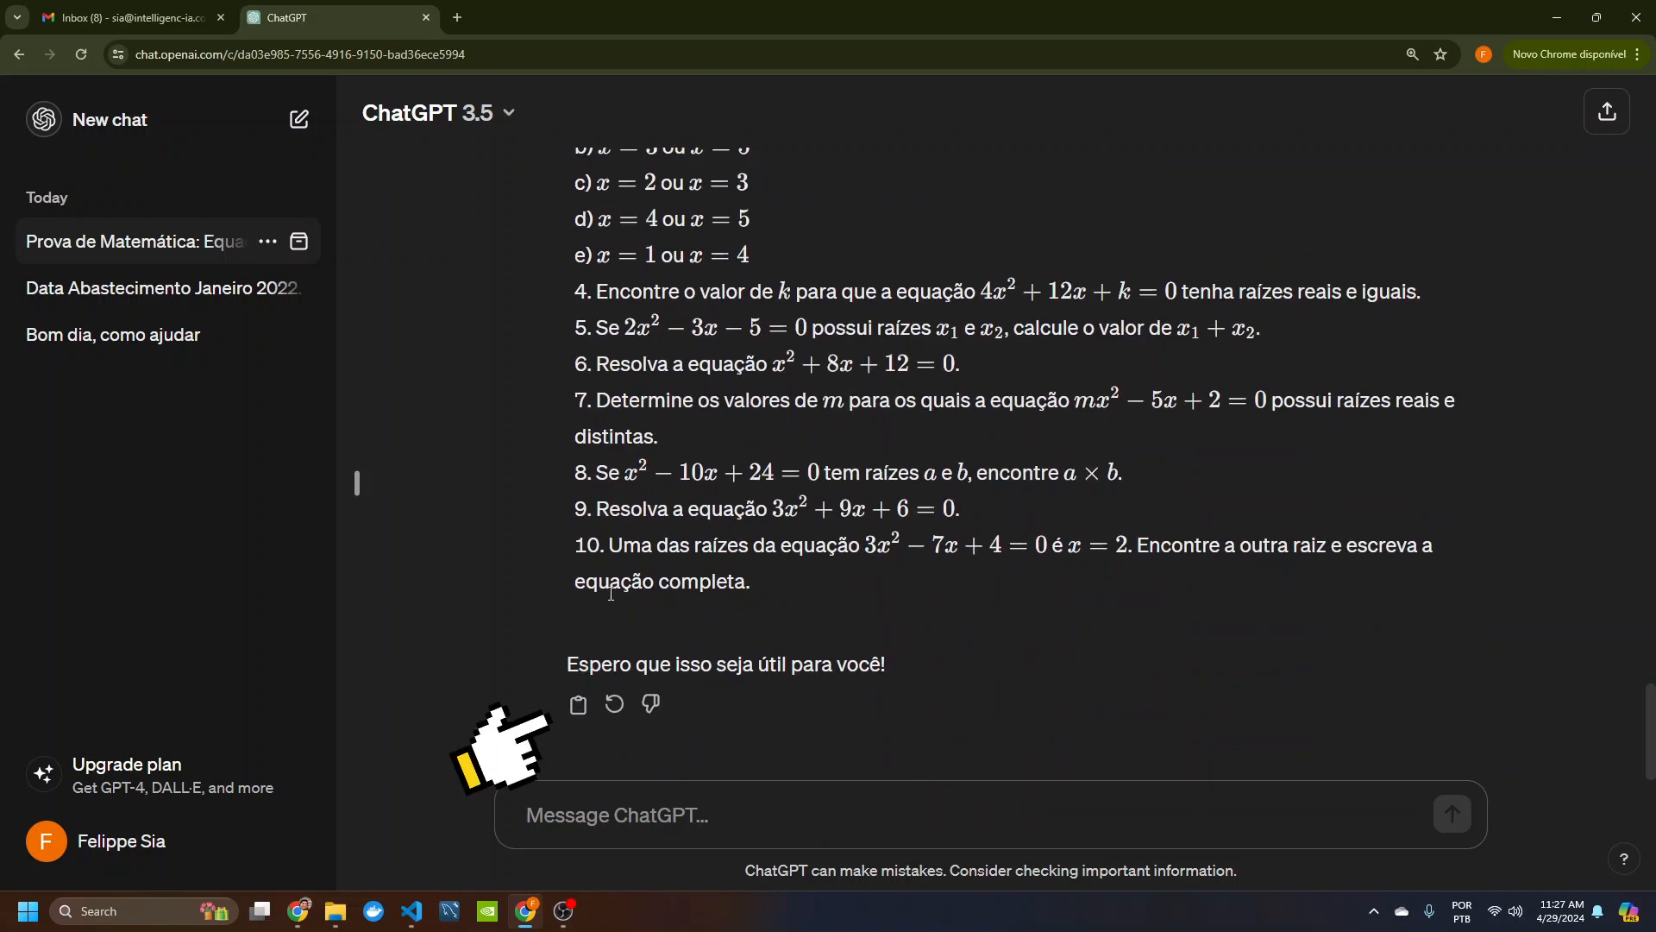
# Step: Copy the consolidated exam response and create a blank Google Docs document in a new browser tab, dismissing the Gemini introduction
pyautogui.click(578, 705)
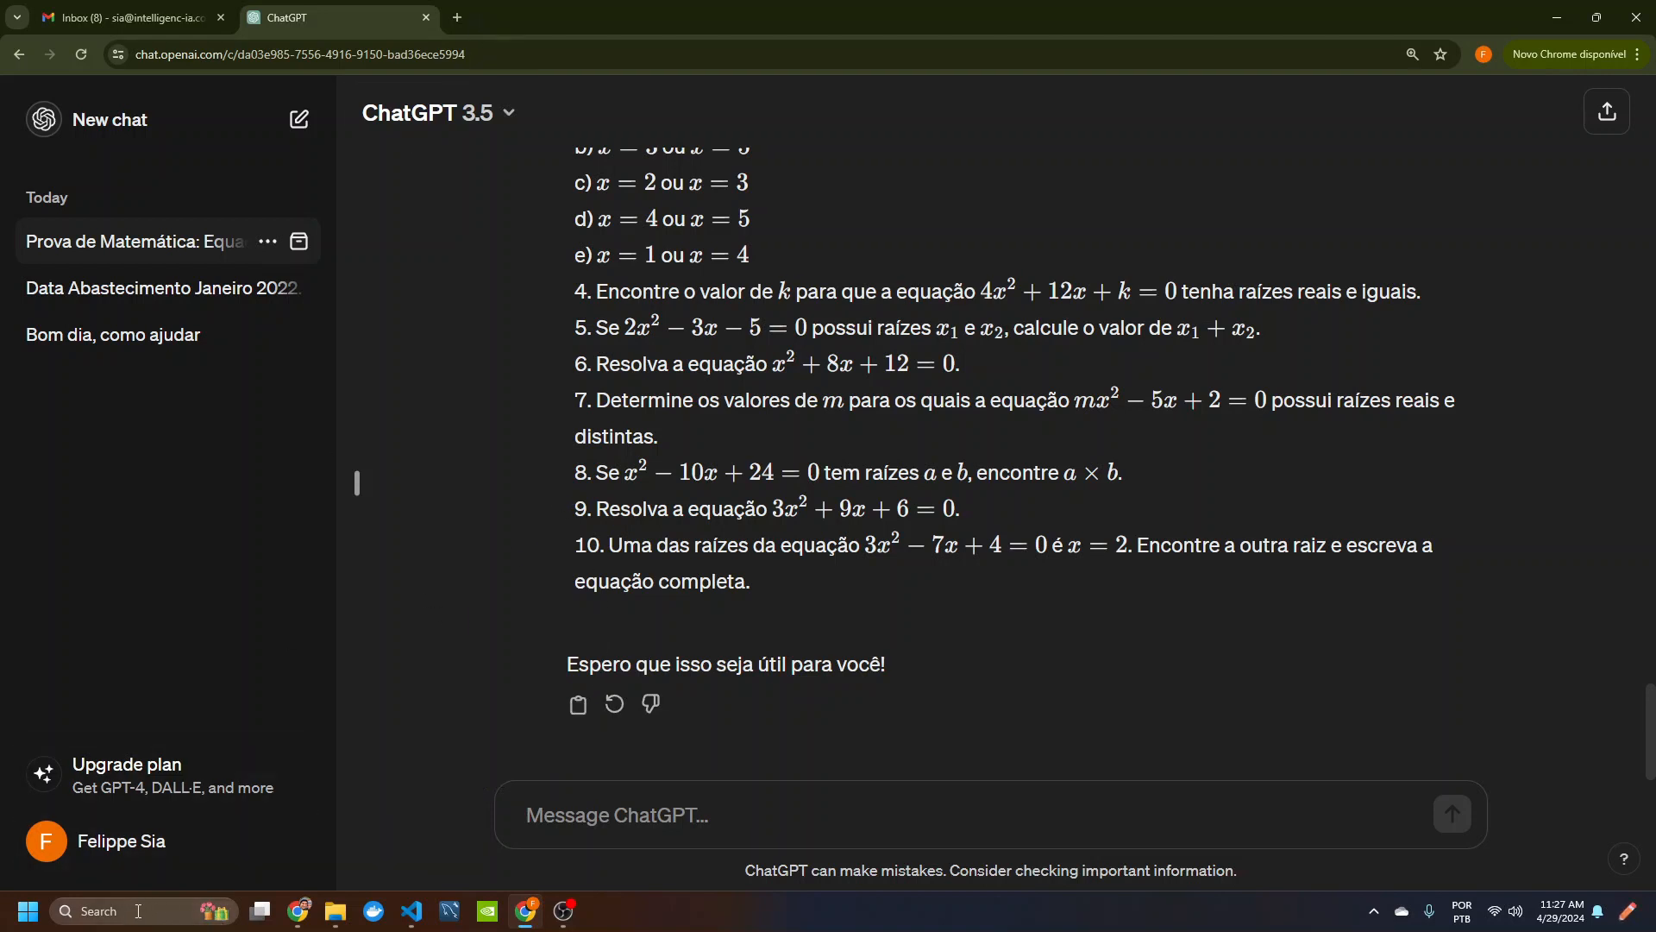
pyautogui.click(138, 911)
pyautogui.click(457, 17)
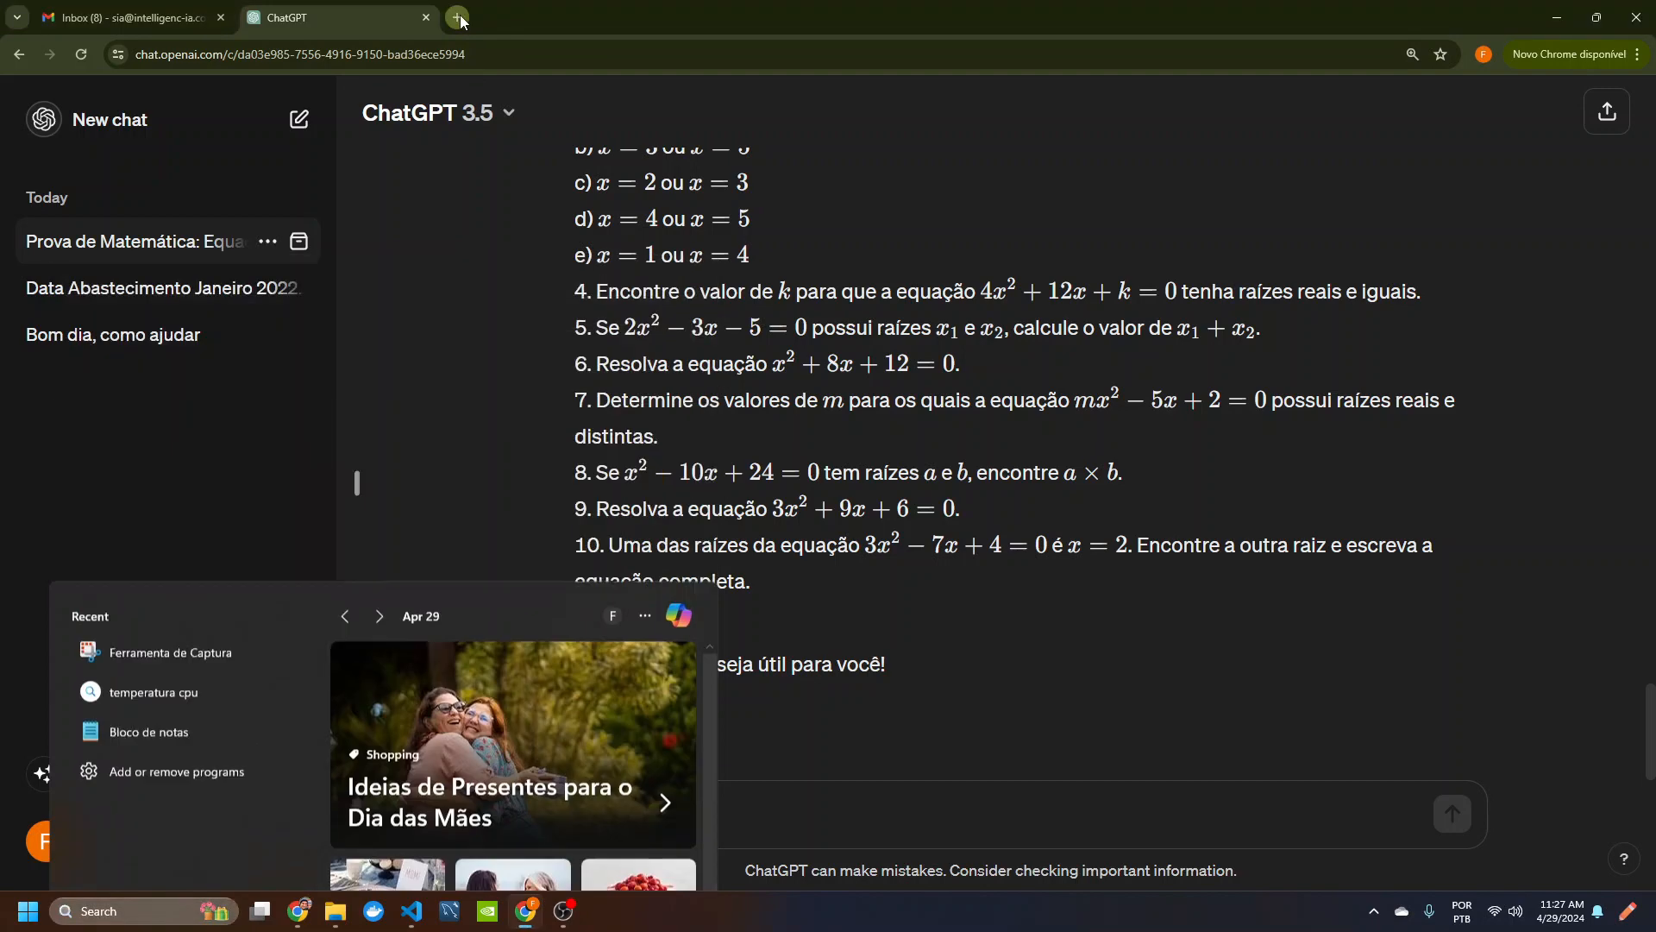
pyautogui.click(1584, 103)
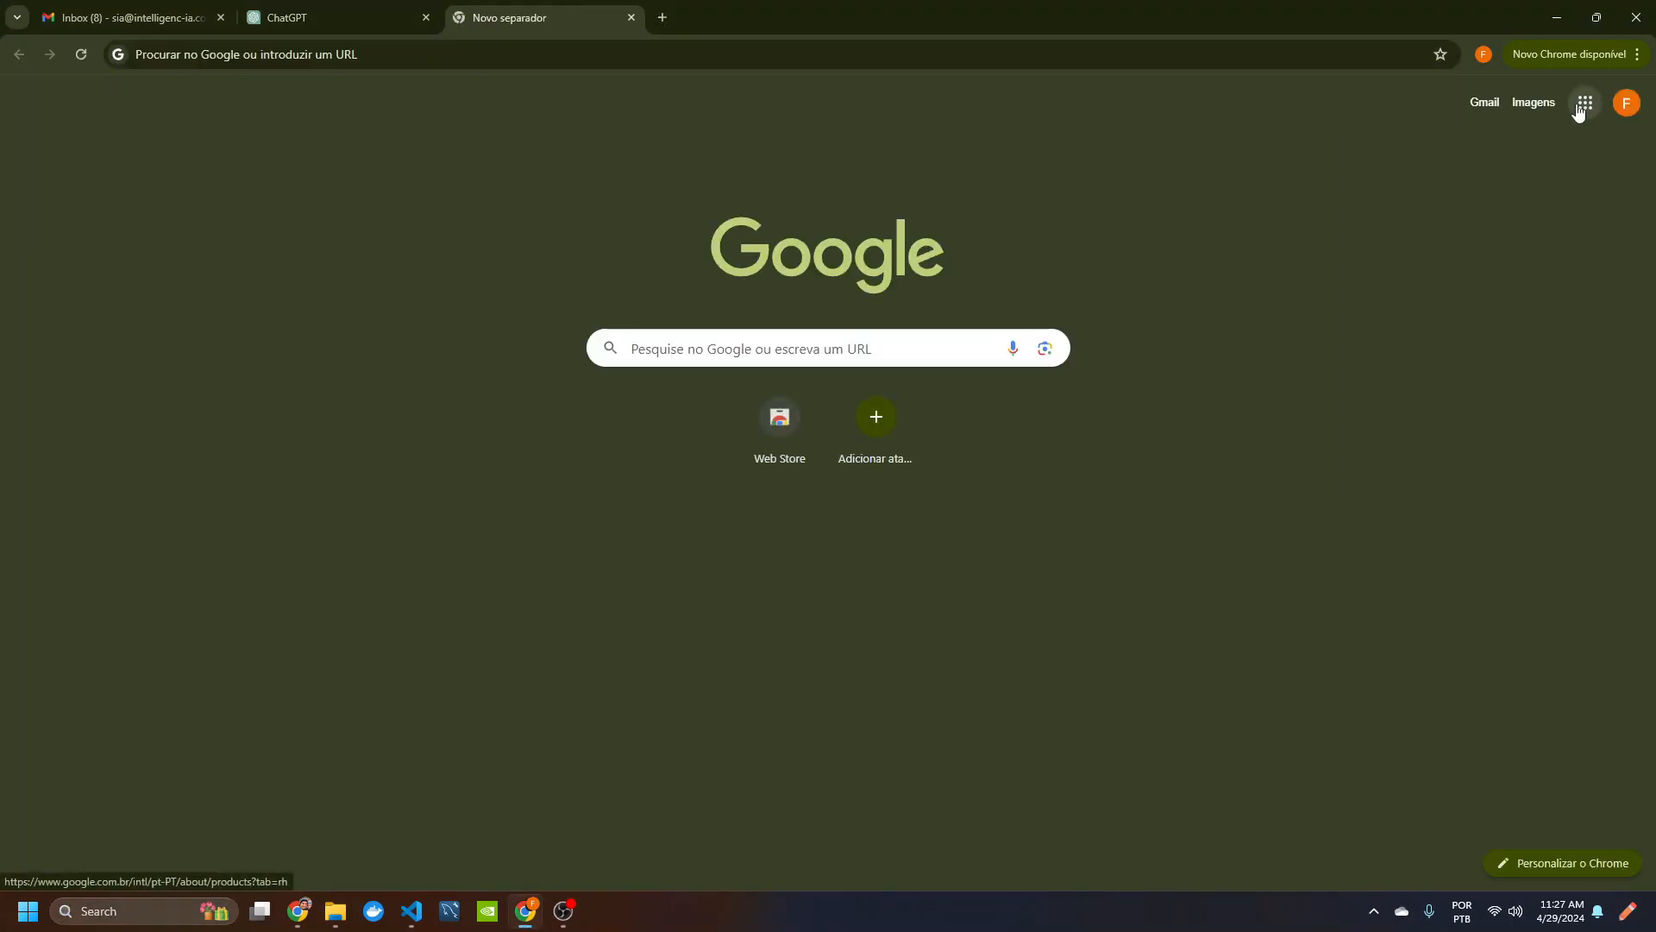
pyautogui.click(1398, 357)
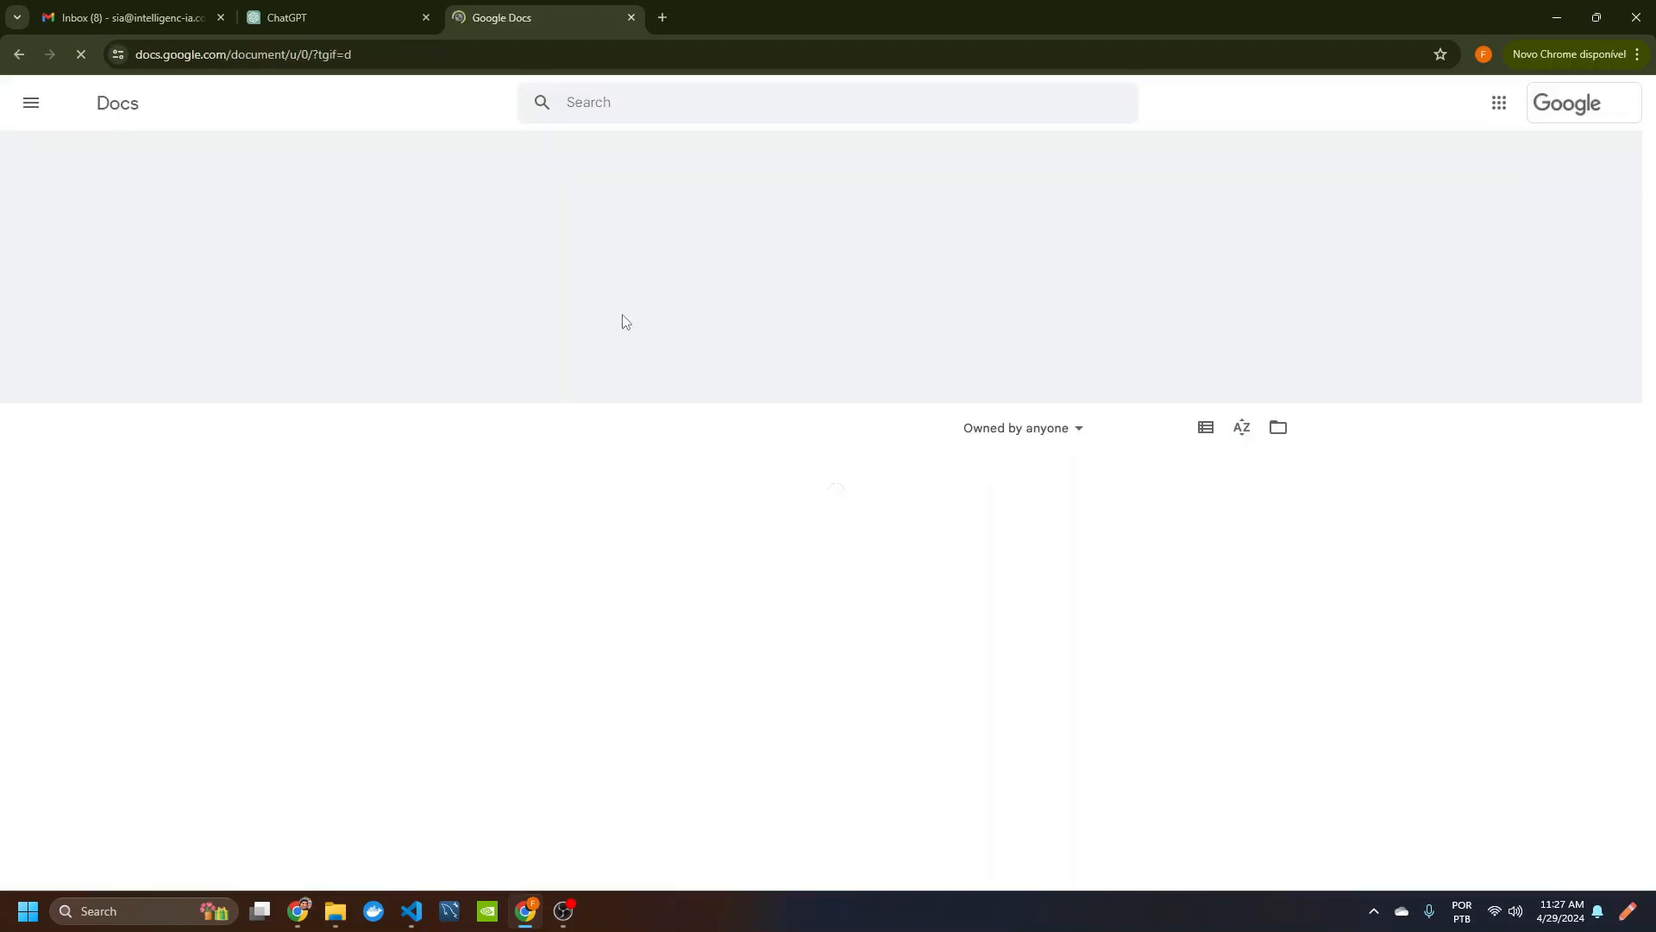
pyautogui.click(398, 302)
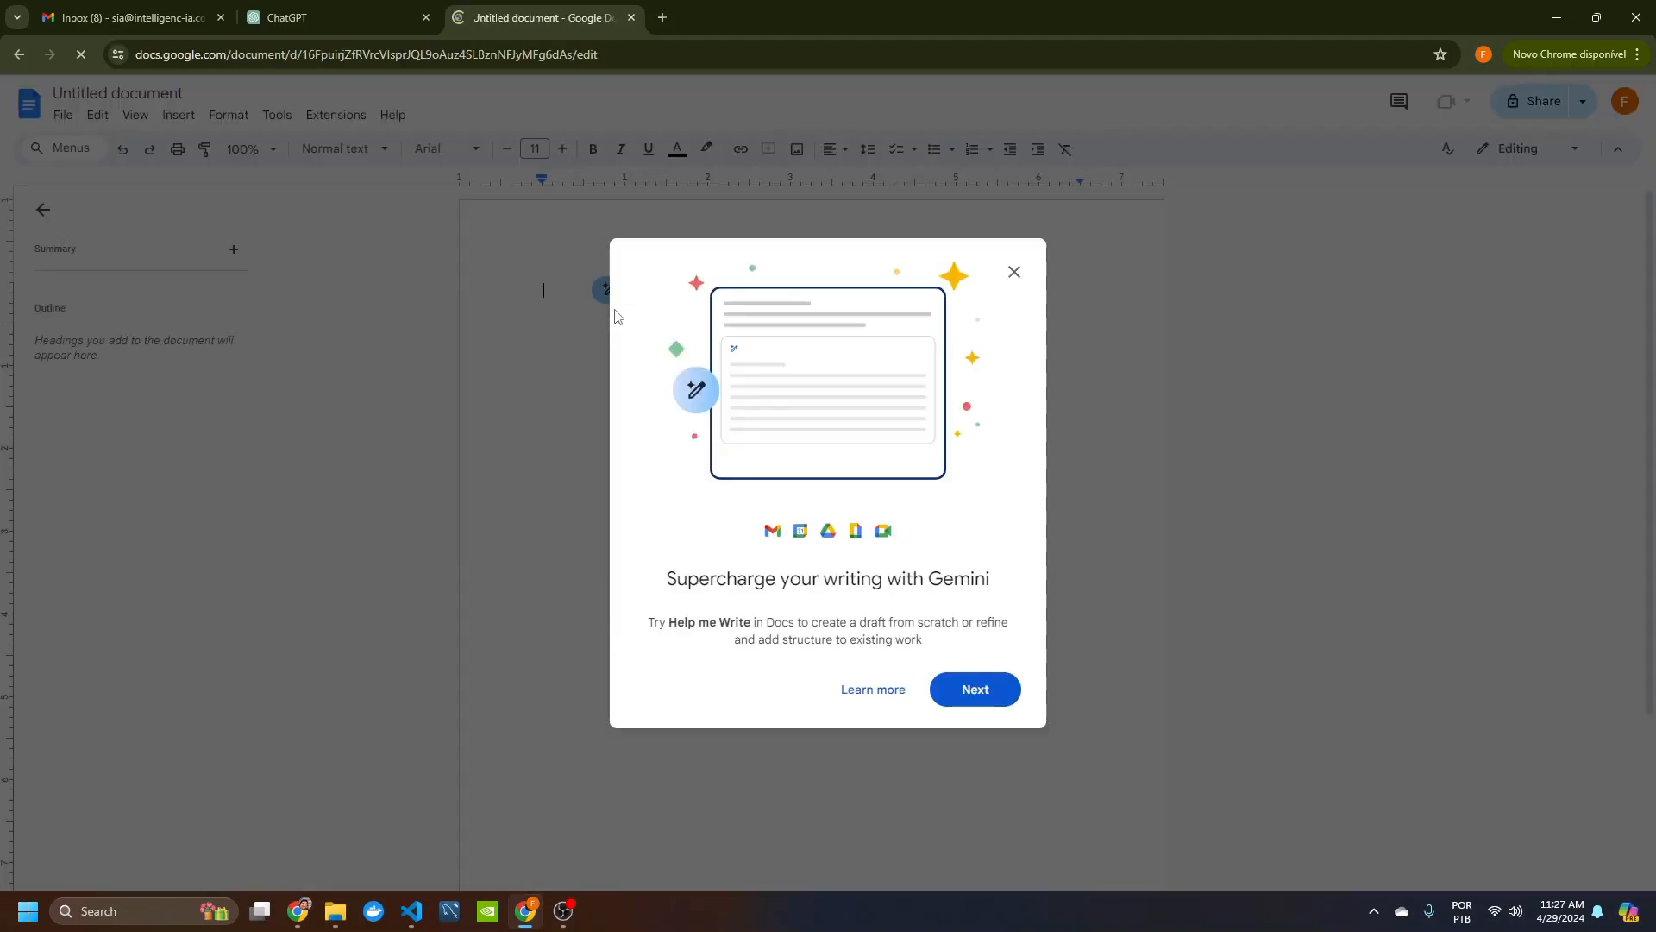
pyautogui.click(614, 298)
pyautogui.click(1013, 270)
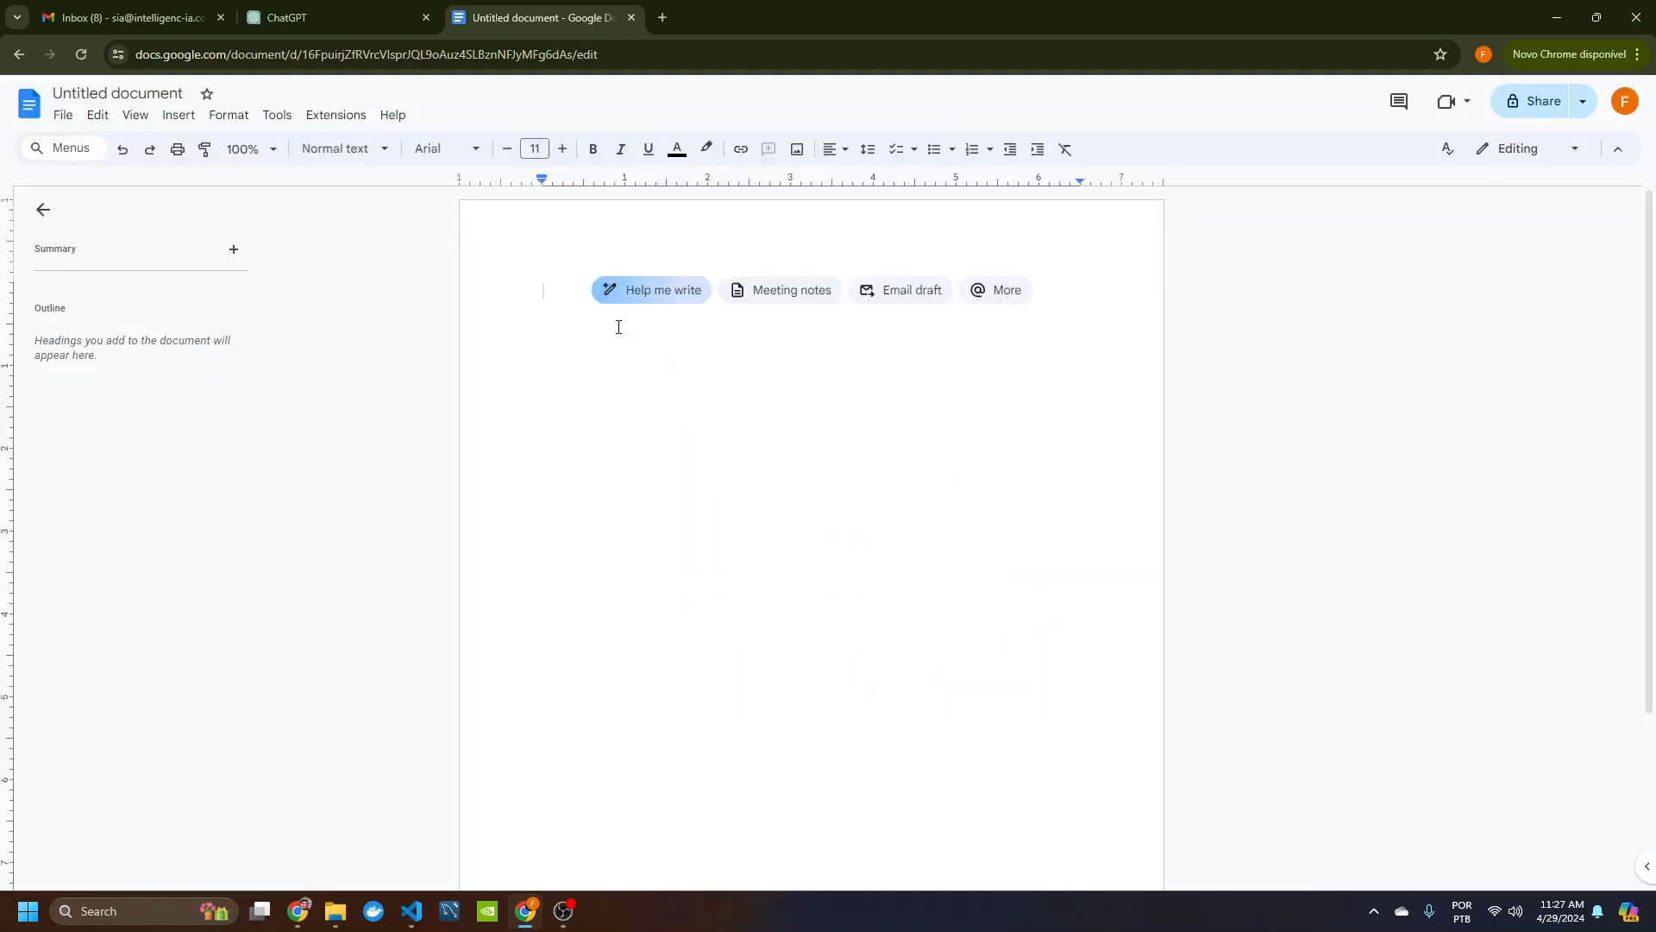
# Step: Paste the copied 10-question exam into the blank document and check it from the first question to the closing line
pyautogui.hotkey('ctrl', 'v')
pyautogui.scroll(10, 723, 308)
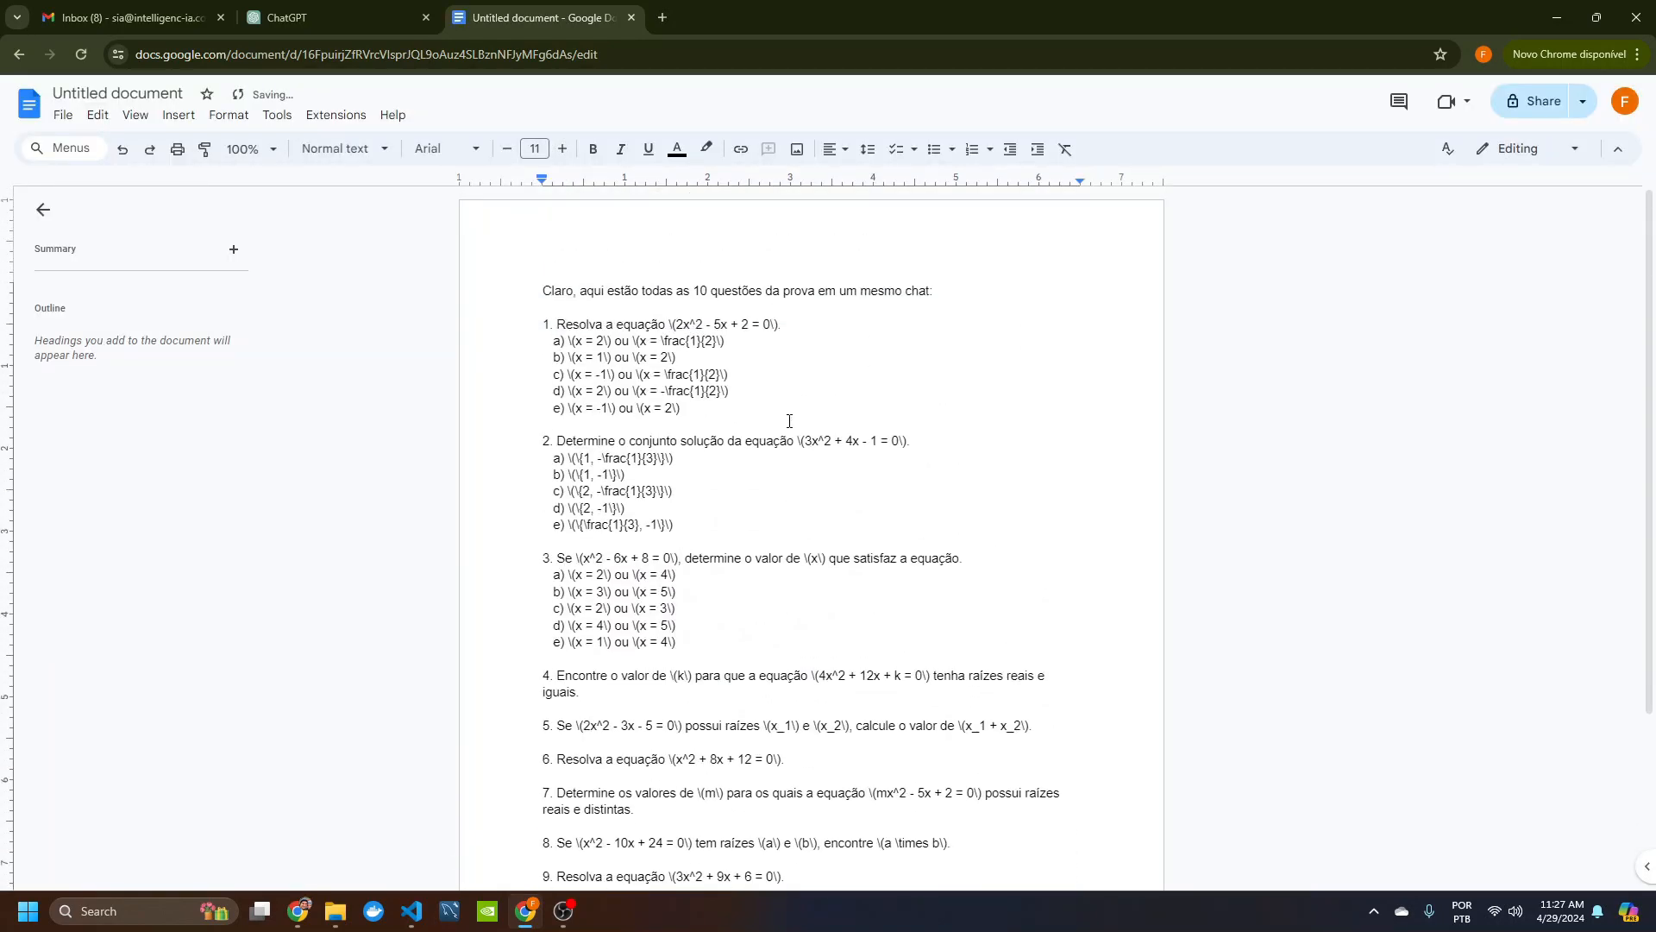
pyautogui.scroll(-3, 763, 597)
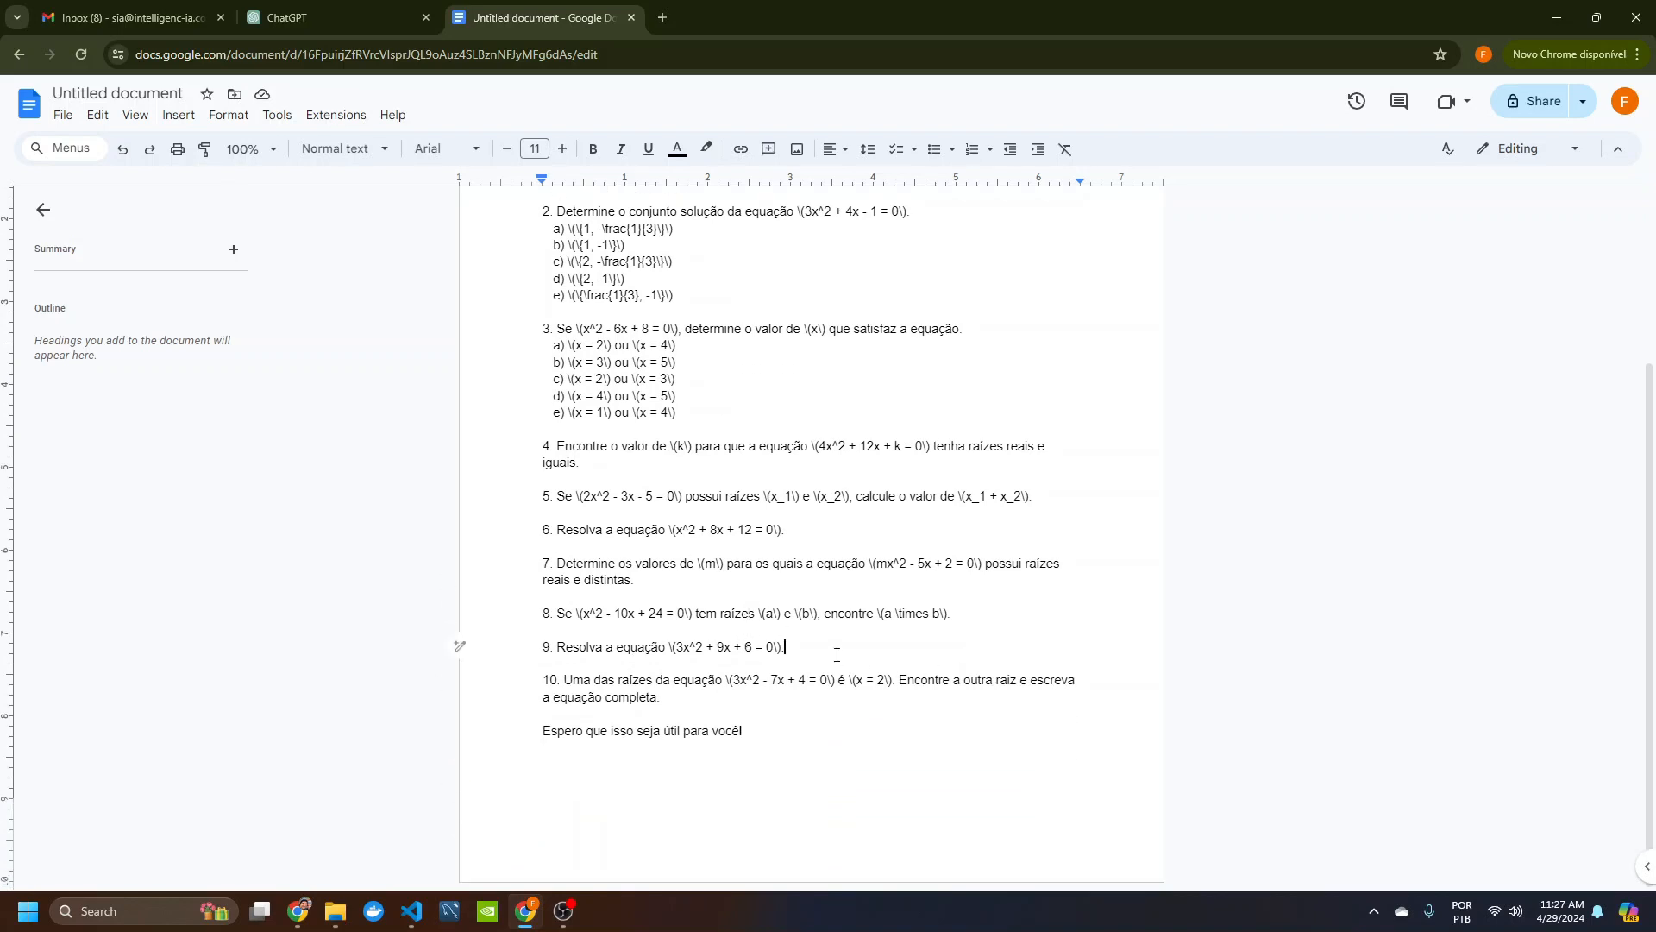
pyautogui.click(811, 737)
pyautogui.scroll(3, 751, 636)
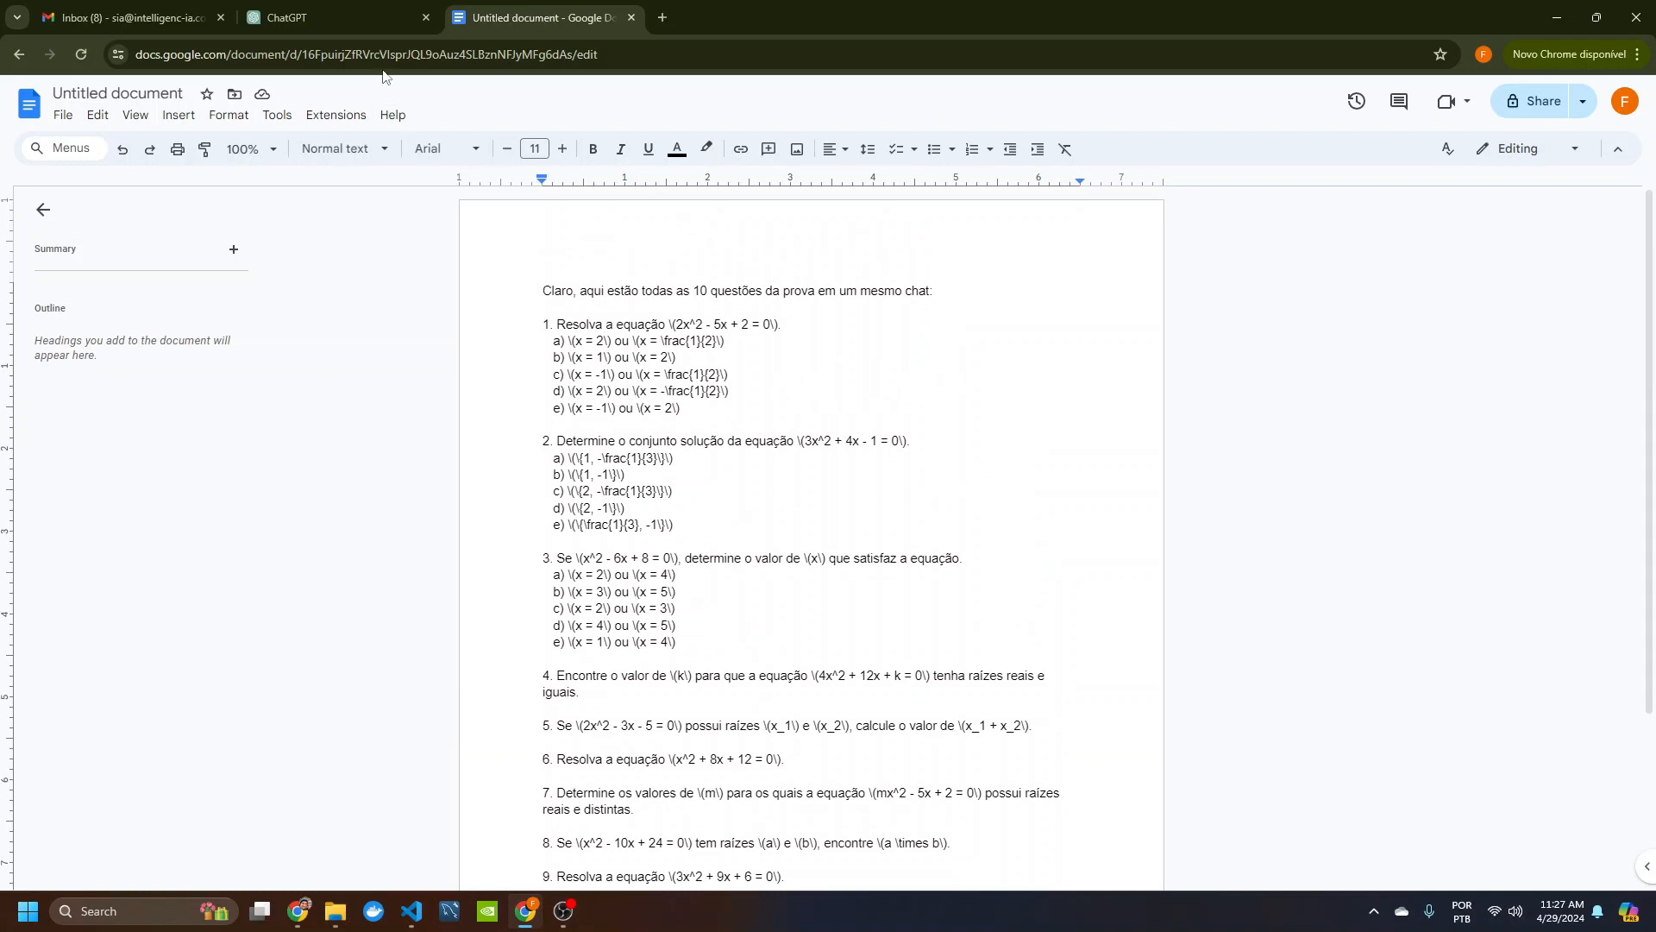
# Step: Switch back to the ChatGPT tab and look through the original exam, examining how its equations and answer options are displayed
pyautogui.click(345, 13)
pyautogui.scroll(8, 871, 489)
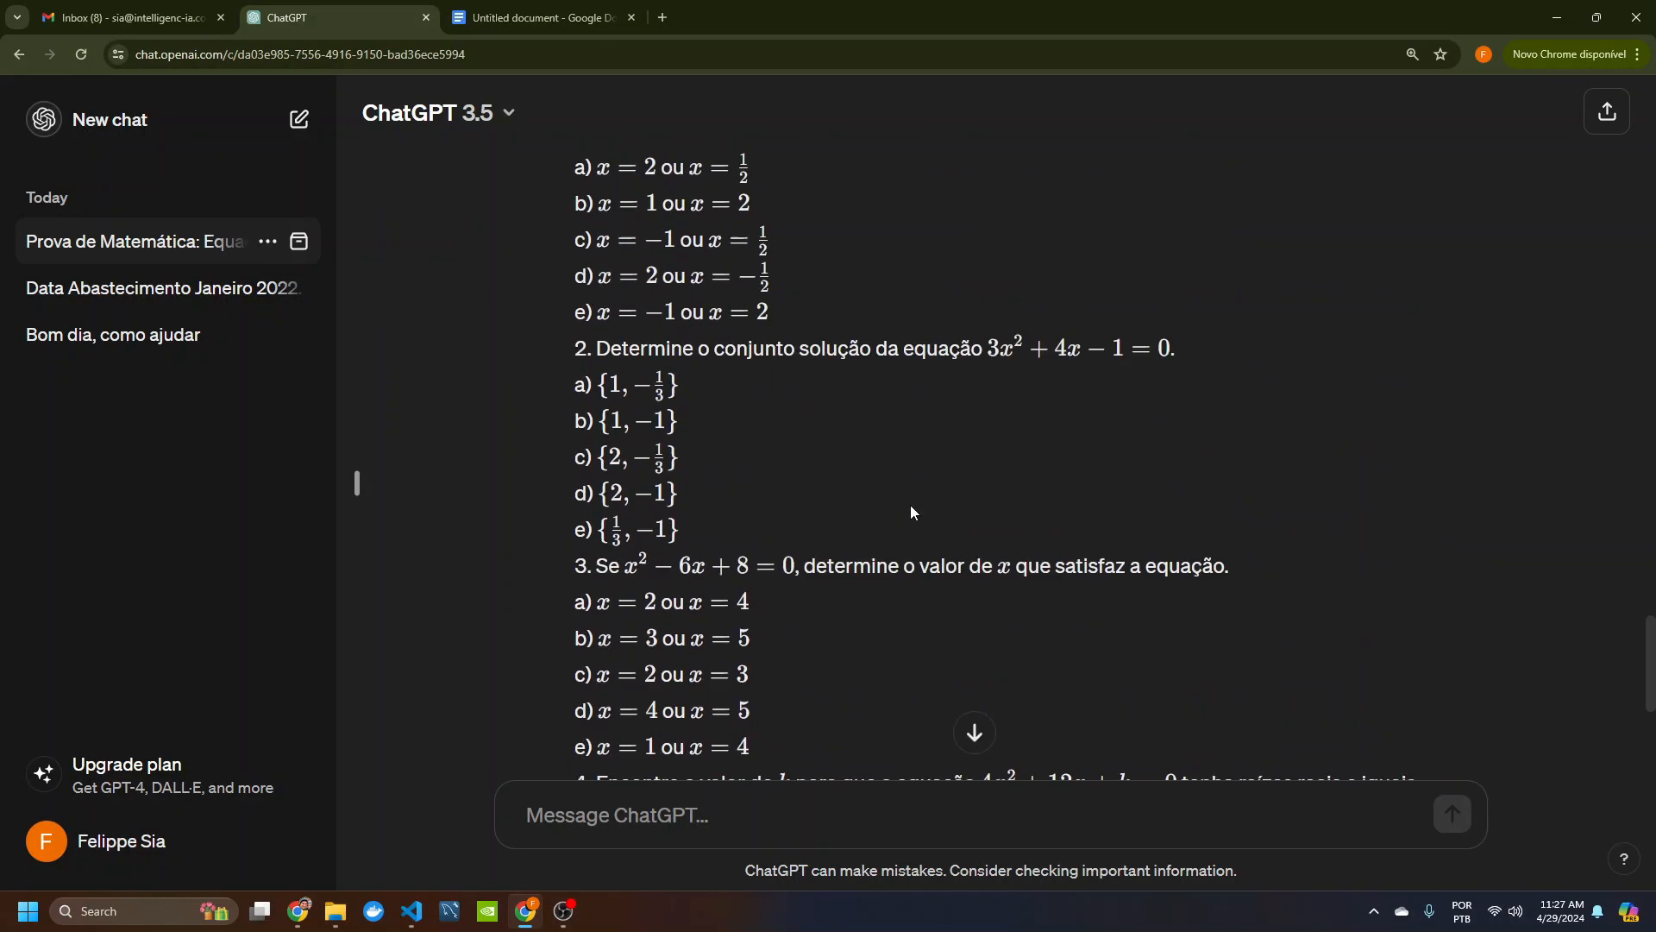
pyautogui.scroll(-2, 778, 484)
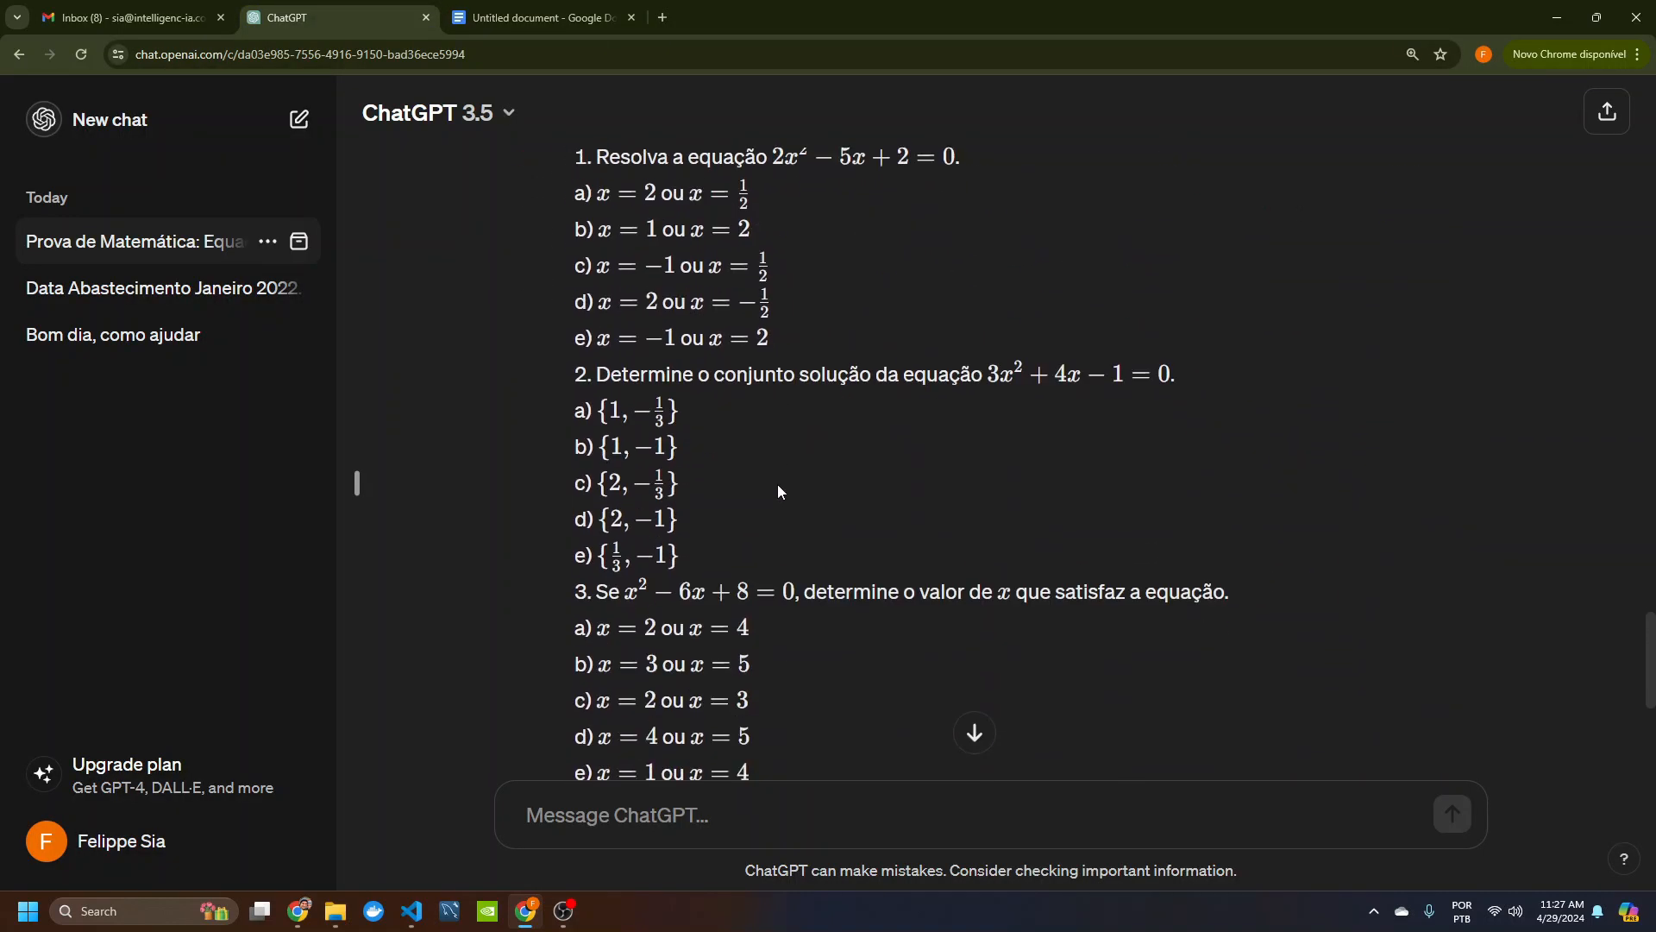
pyautogui.scroll(-5, 992, 535)
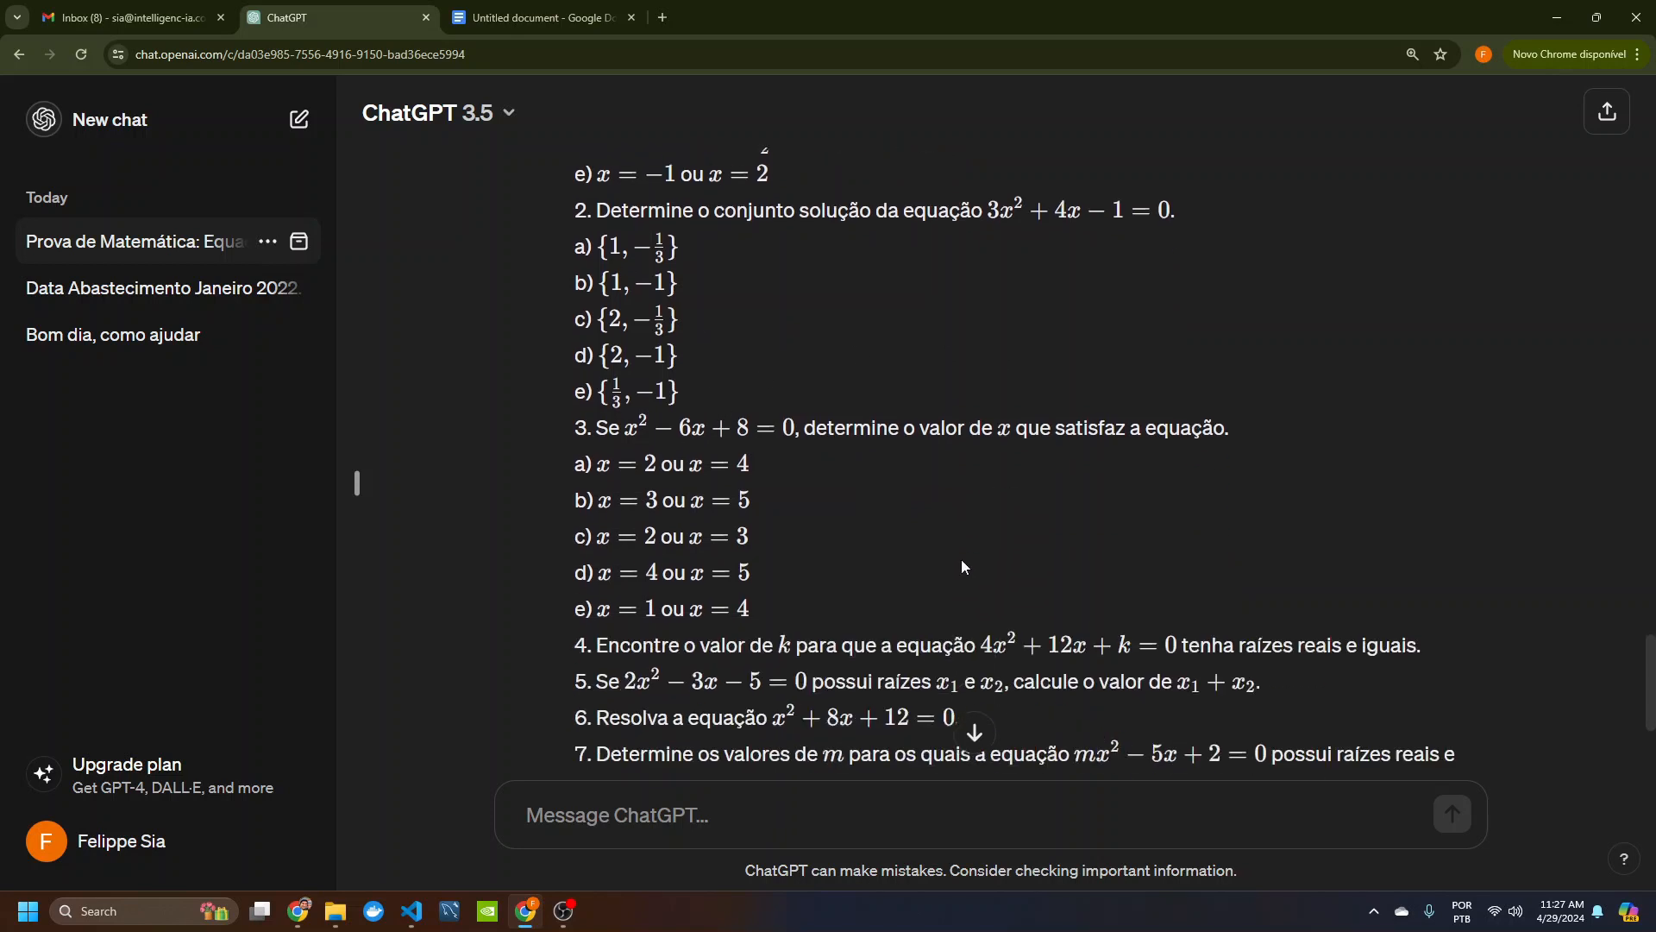
pyautogui.scroll(8, 902, 489)
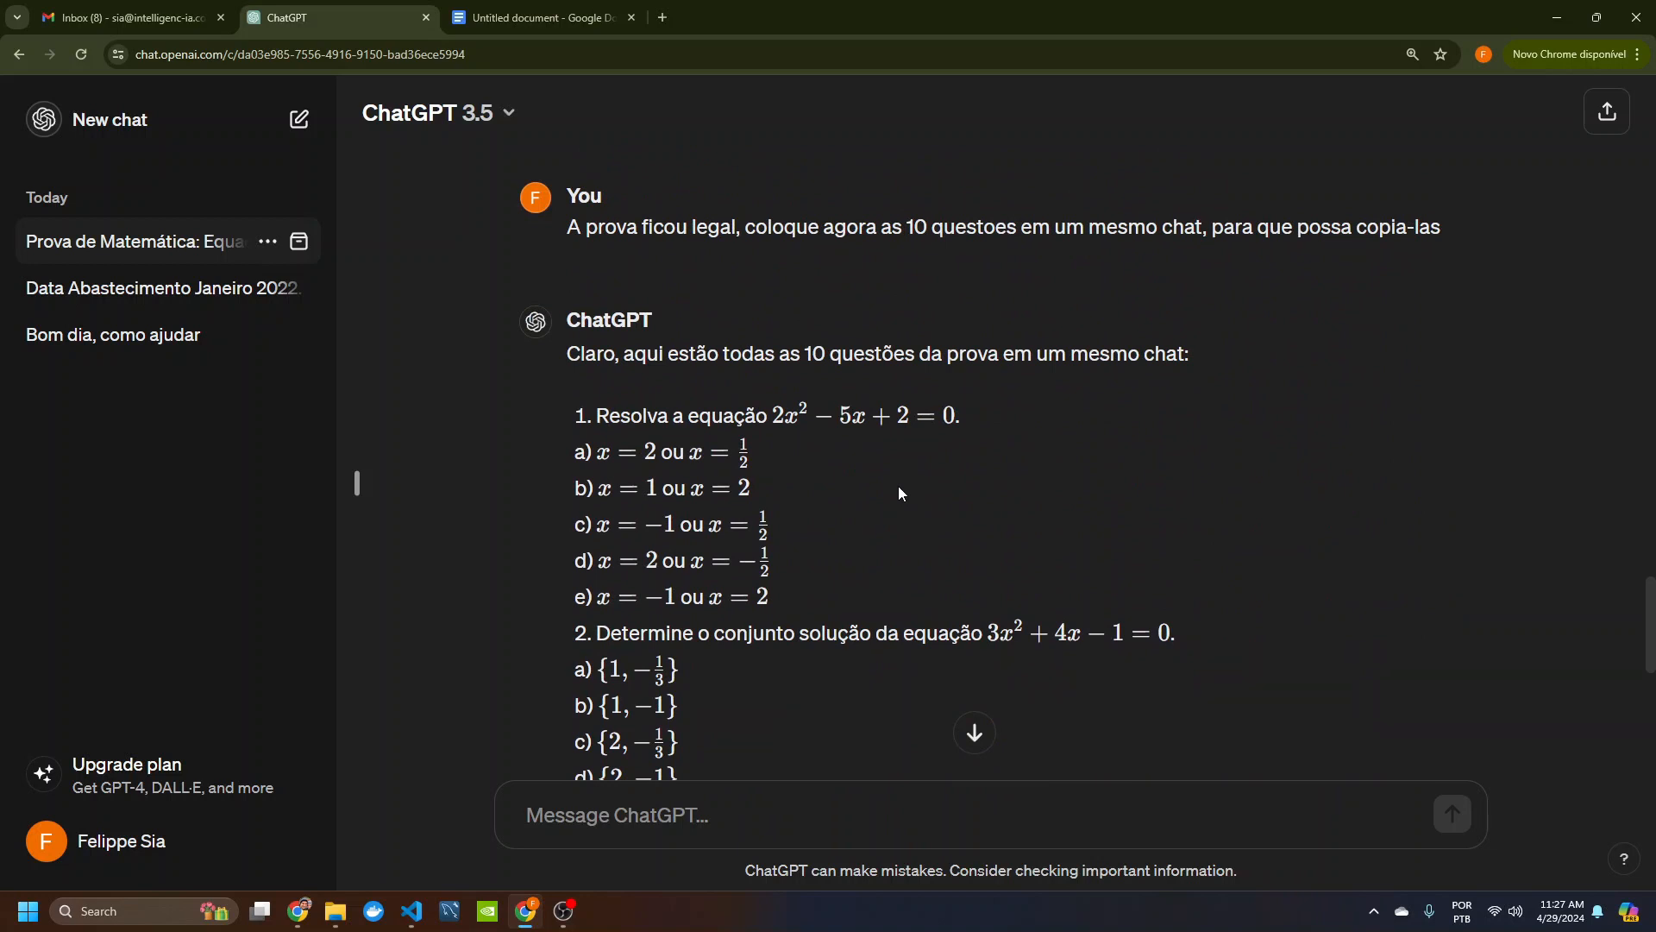
pyautogui.scroll(-9, 904, 484)
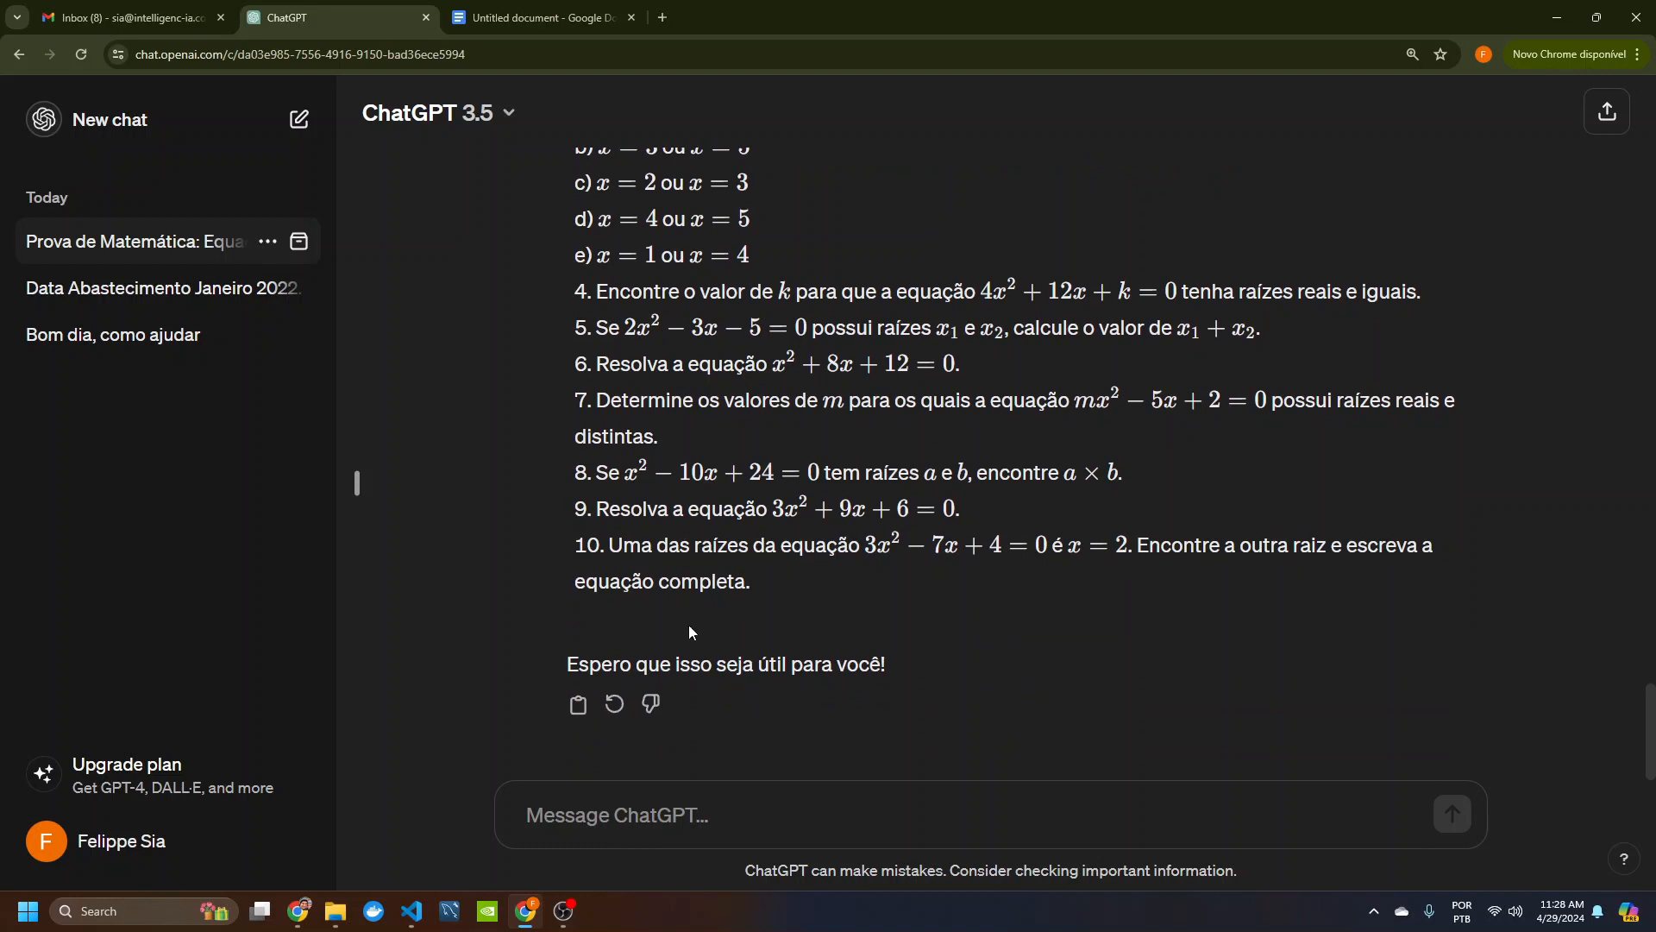
# Step: Start a new, empty ChatGPT chat separate from the math exam conversation
pyautogui.click(122, 127)
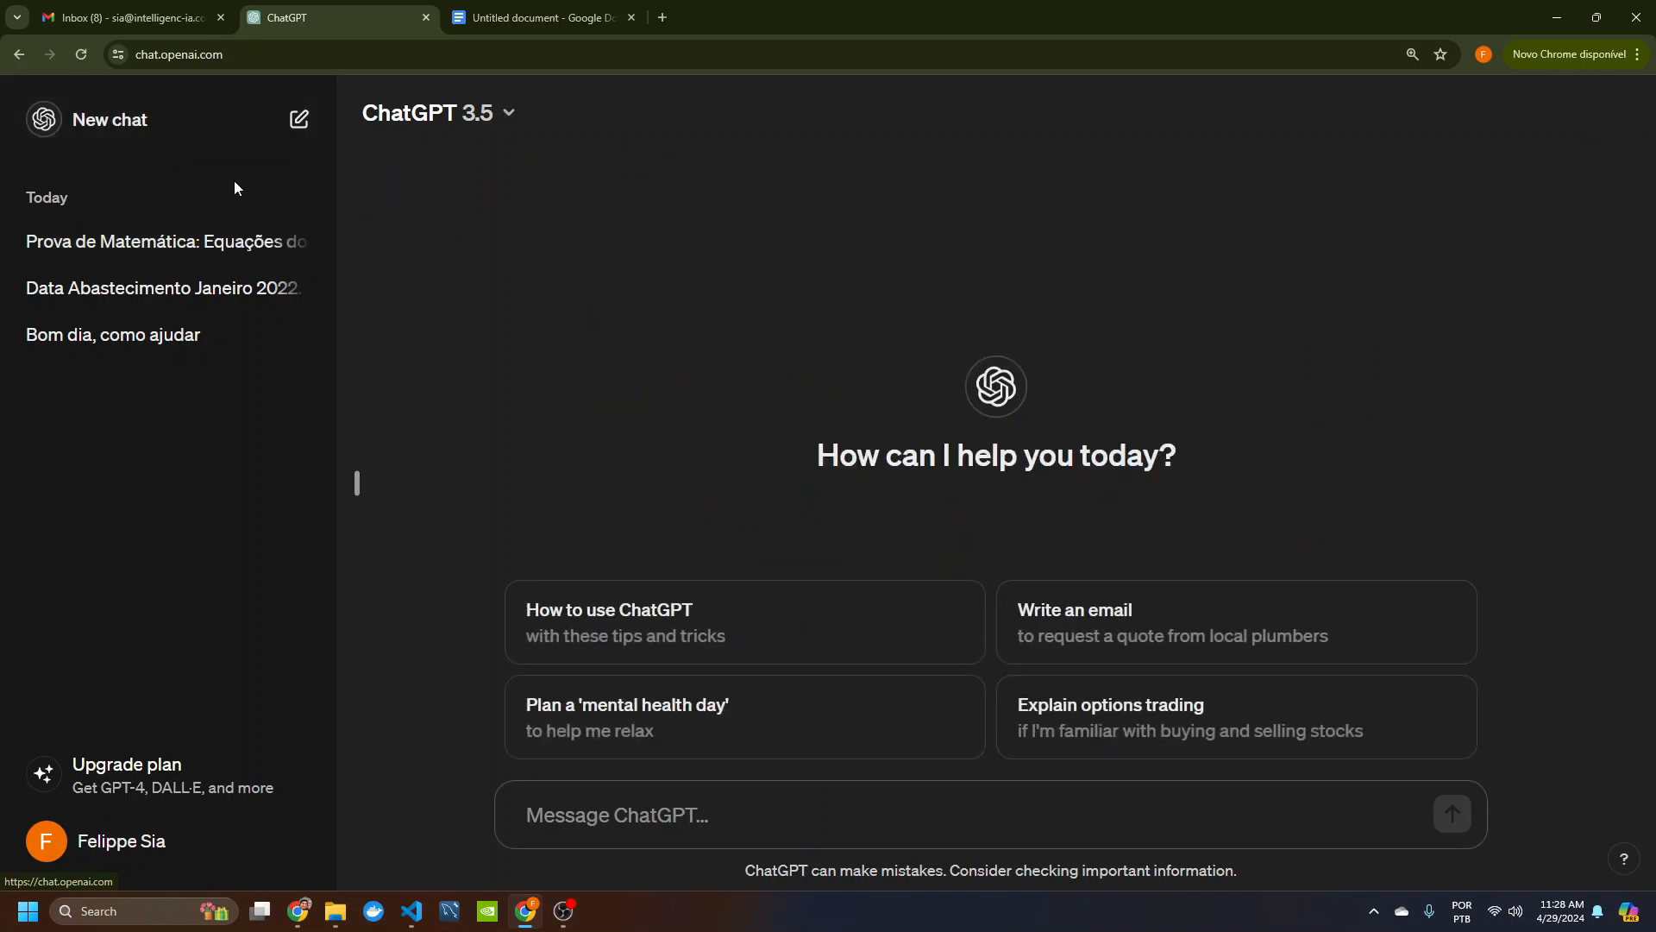